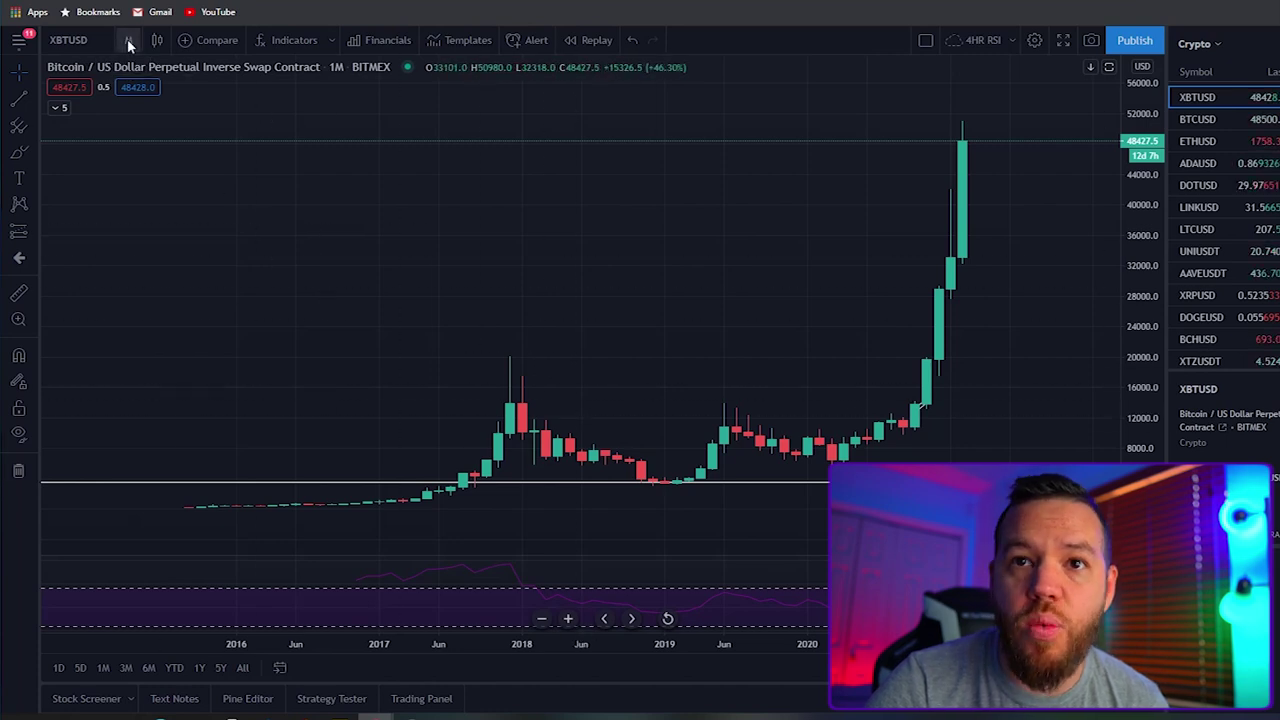
Step: Switch the XBTUSD chart to the 1 day timeframe and rescale its time axis
click(129, 42)
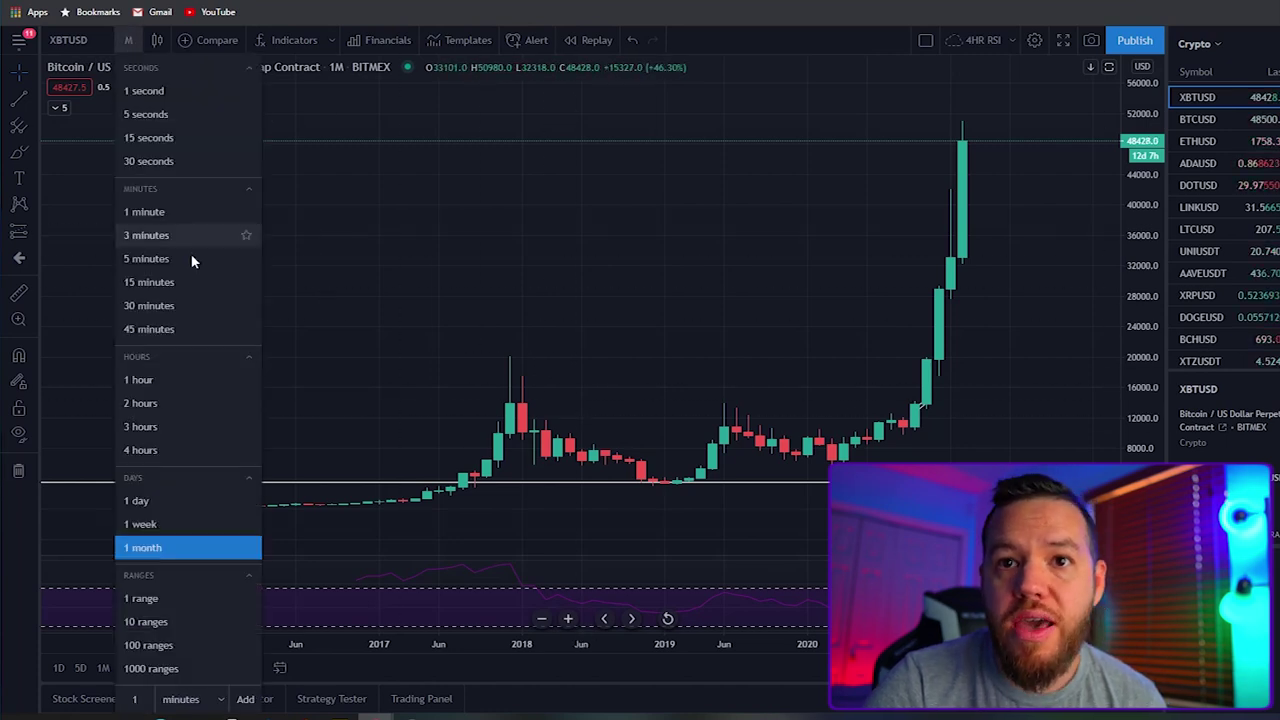
click(168, 500)
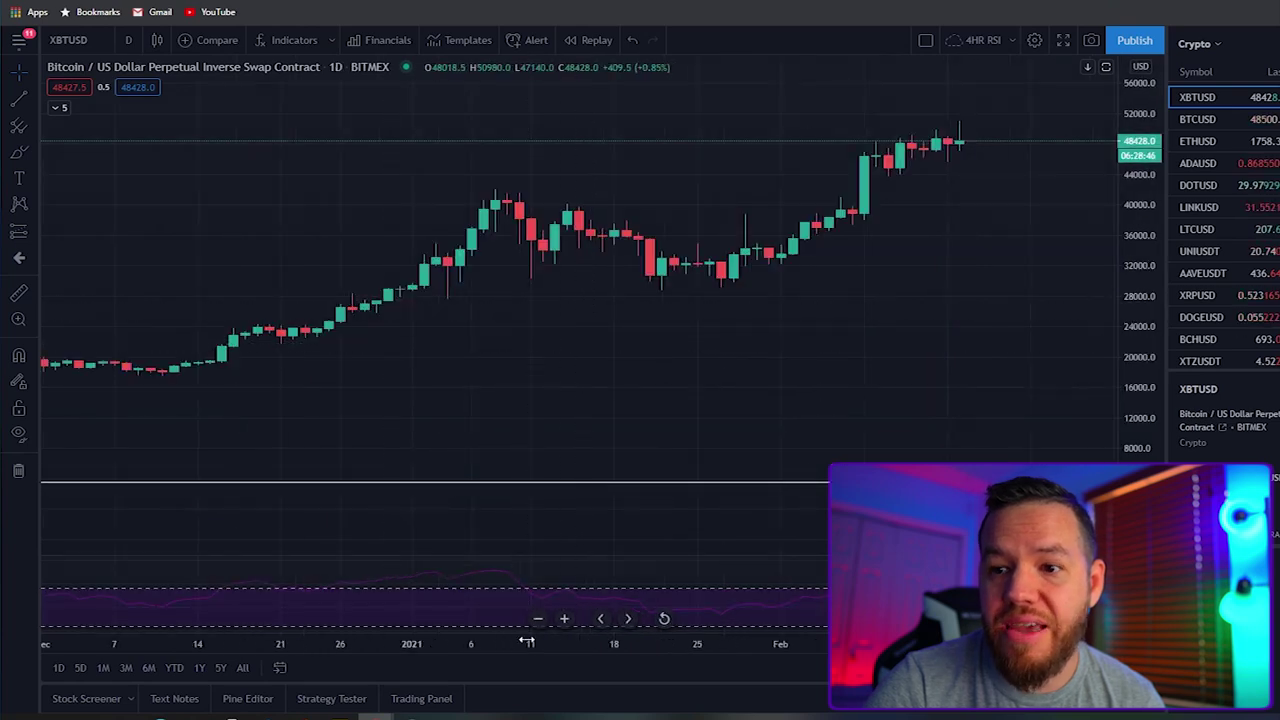
drag(464, 646, 575, 646)
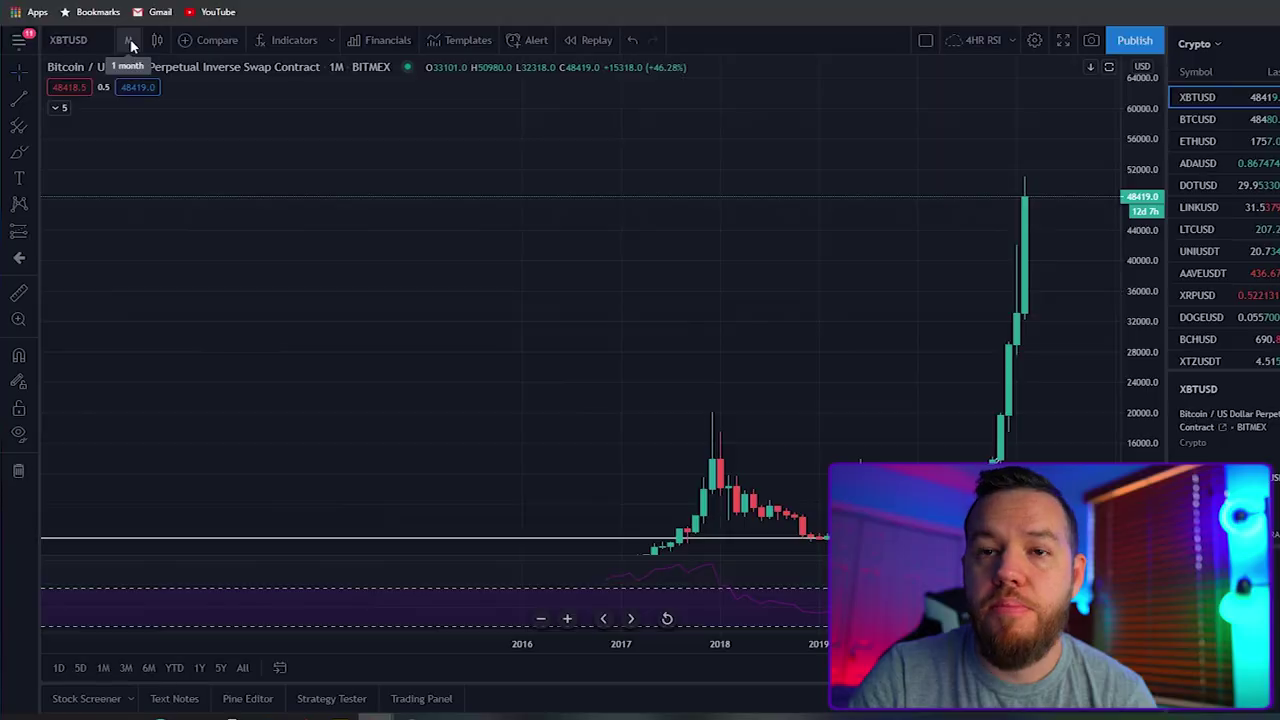
Step: Compare the XBTUSD chart on the 1 day, 1 week and 1 month timeframes
click(129, 41)
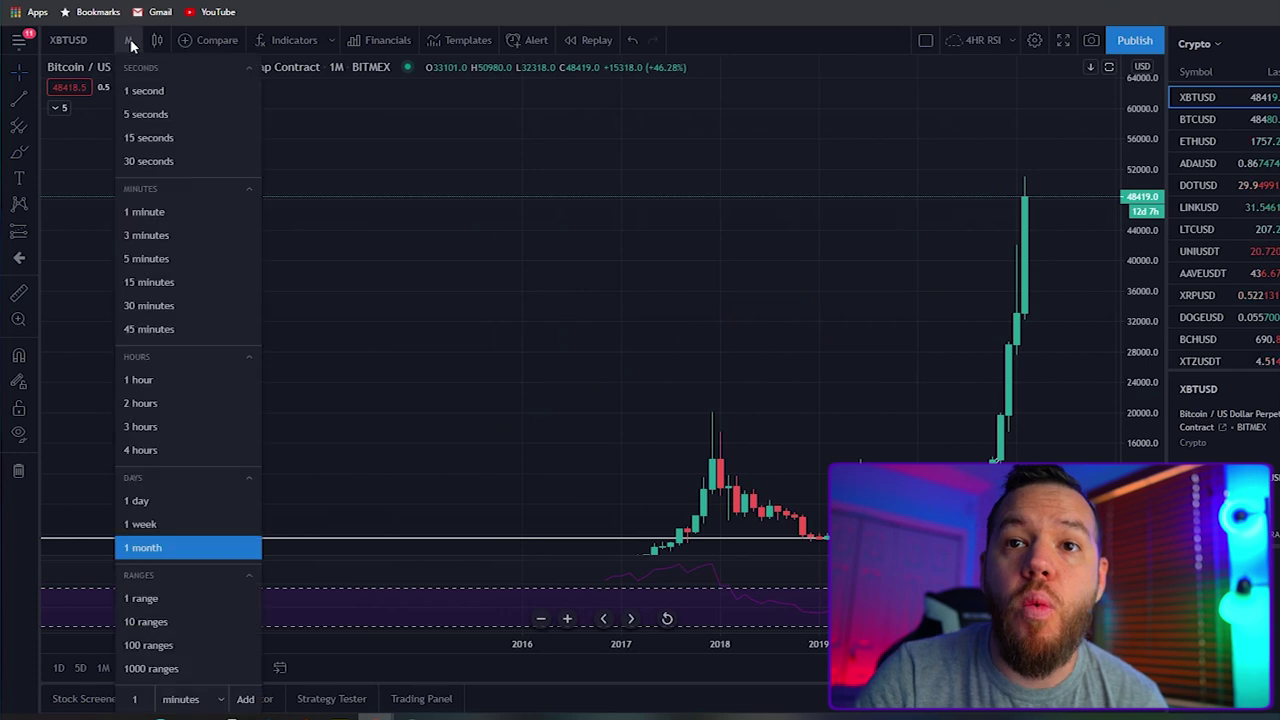
click(140, 501)
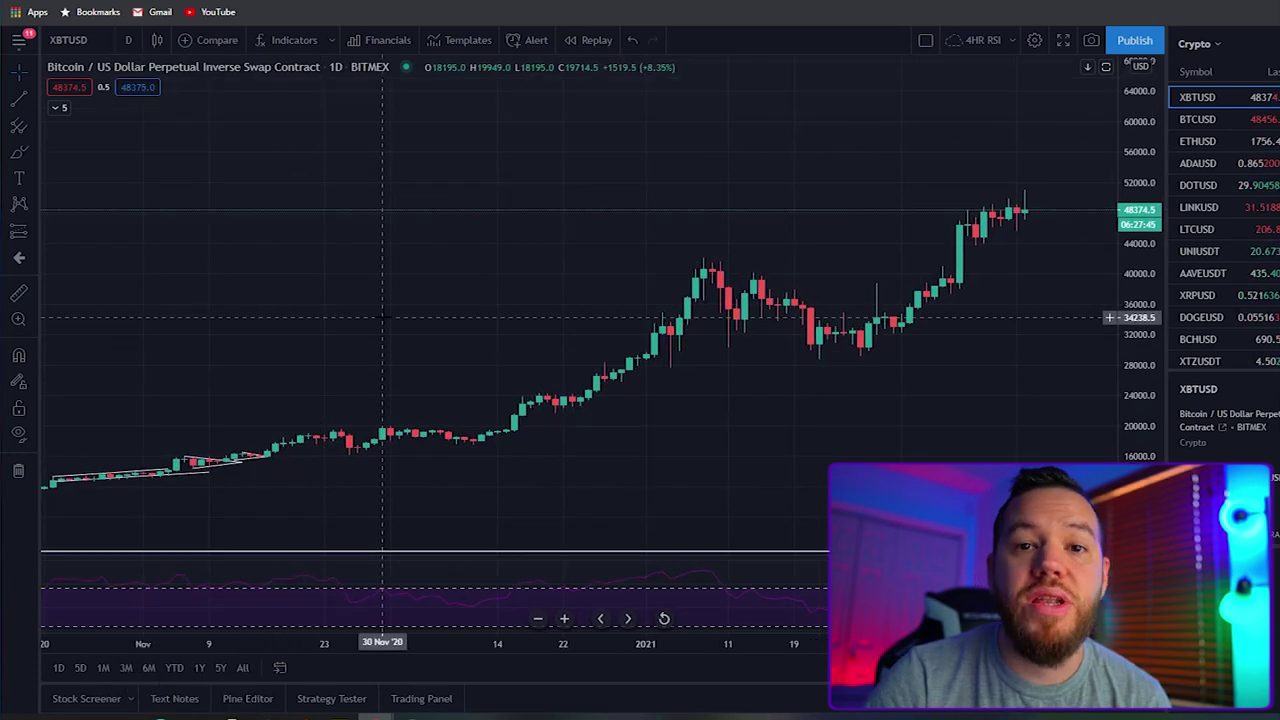
click(129, 41)
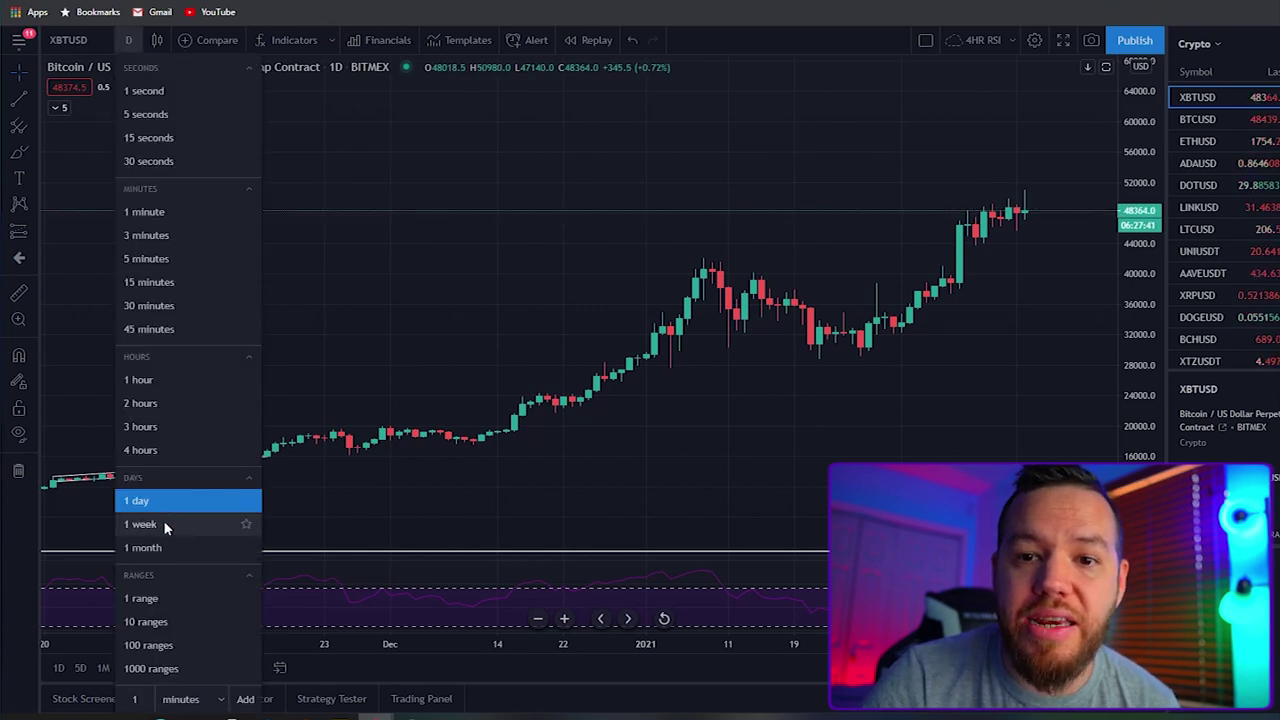
click(165, 524)
click(129, 40)
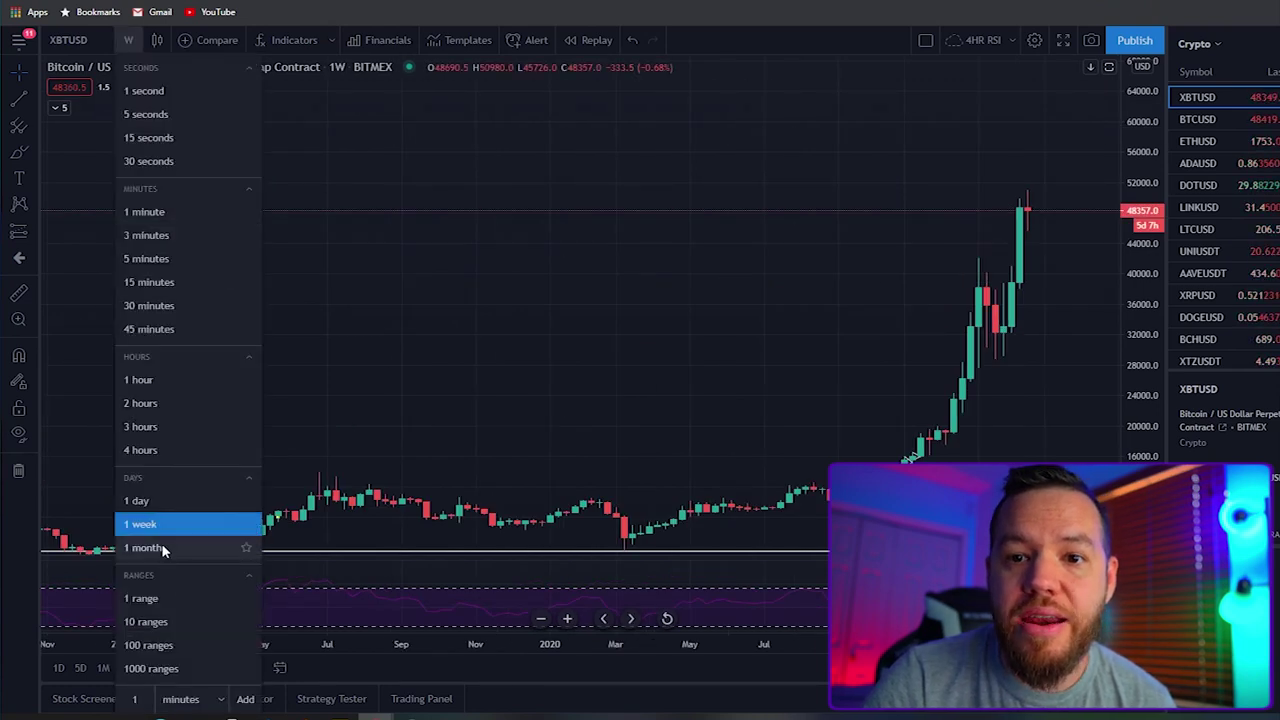
click(165, 547)
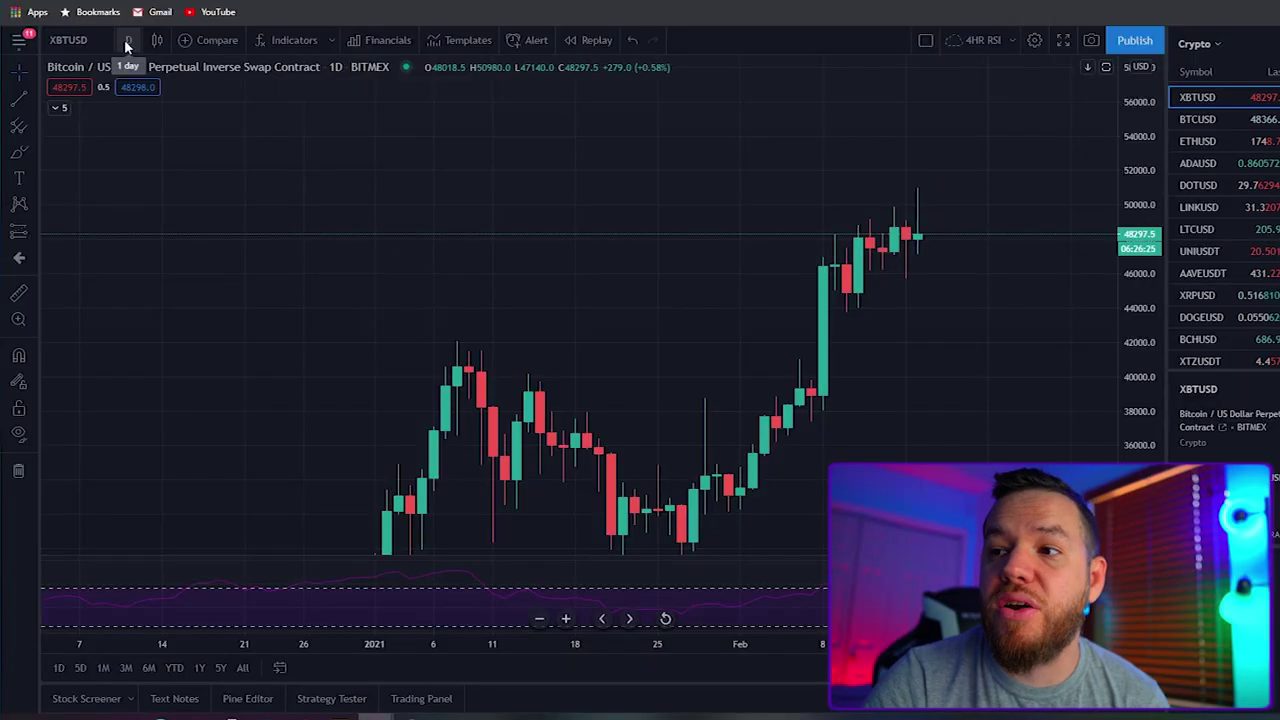
Step: View the chart with 1 hour candles and with 15 minute candles
click(127, 40)
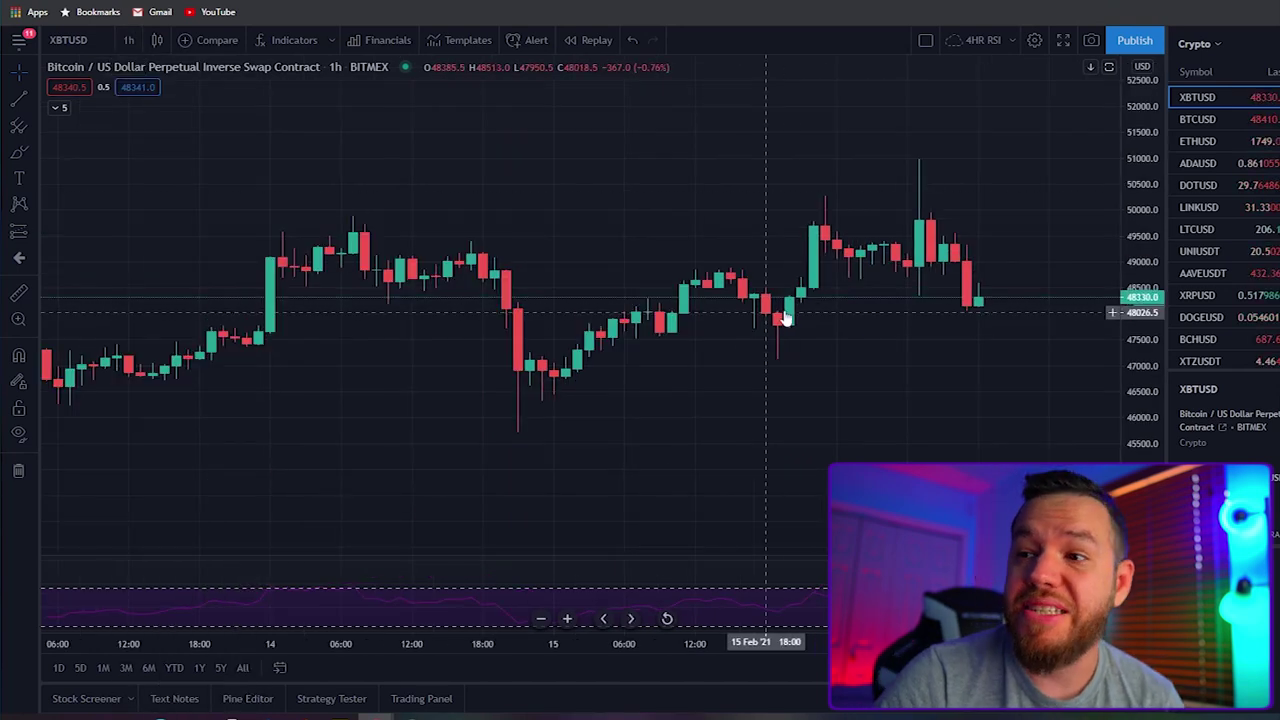
click(128, 40)
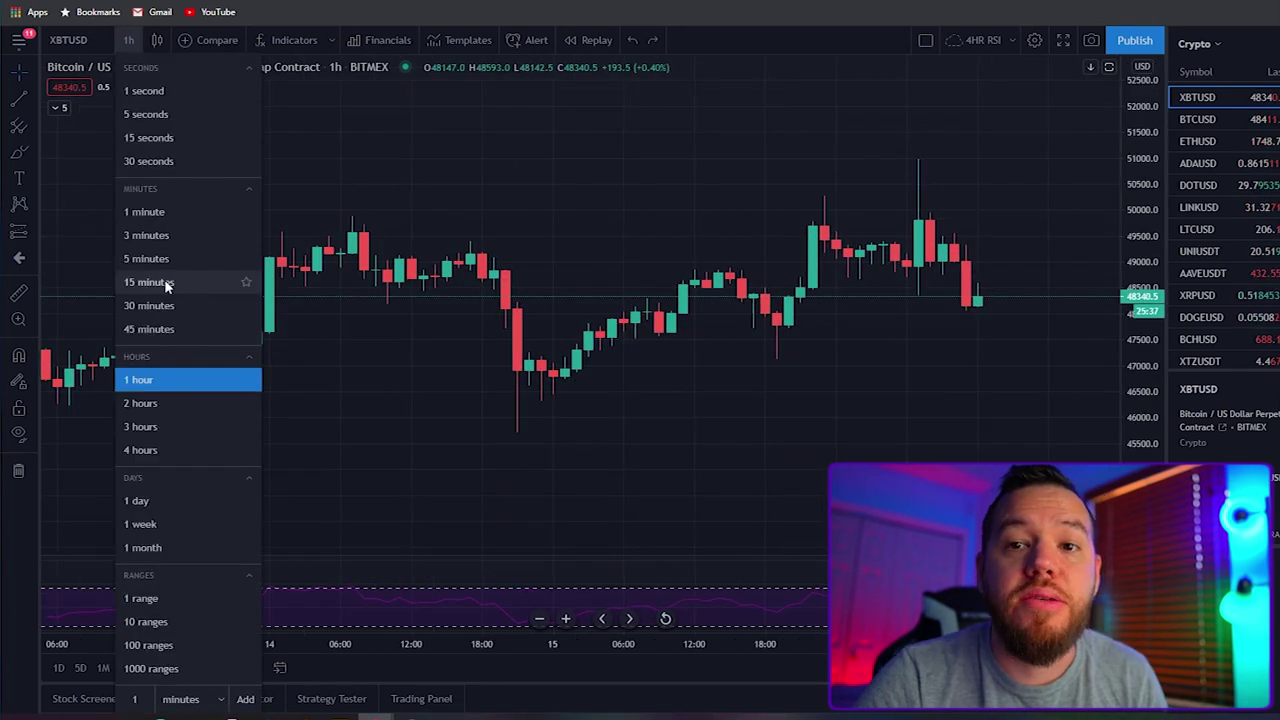
click(165, 283)
drag(1155, 457, 1060, 270)
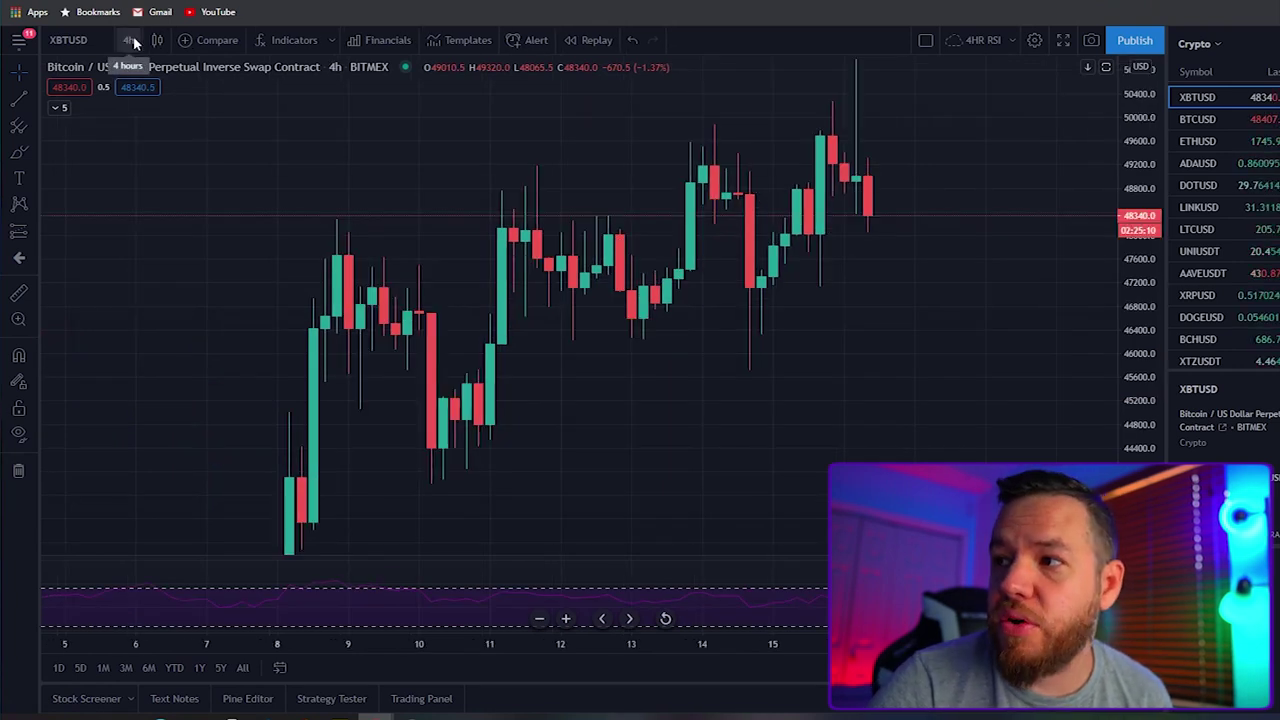
Step: Set the chart to the 1 month timeframe and bring the price history from 2015 onward into view
click(131, 40)
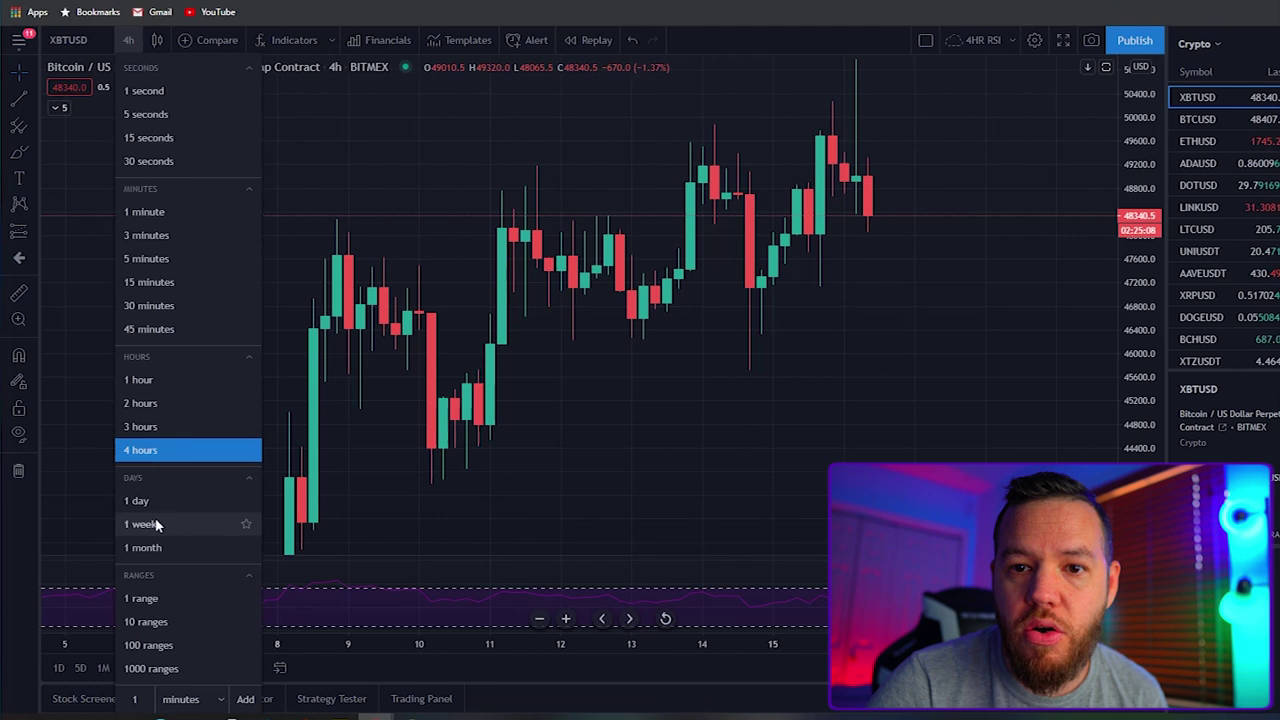
click(145, 548)
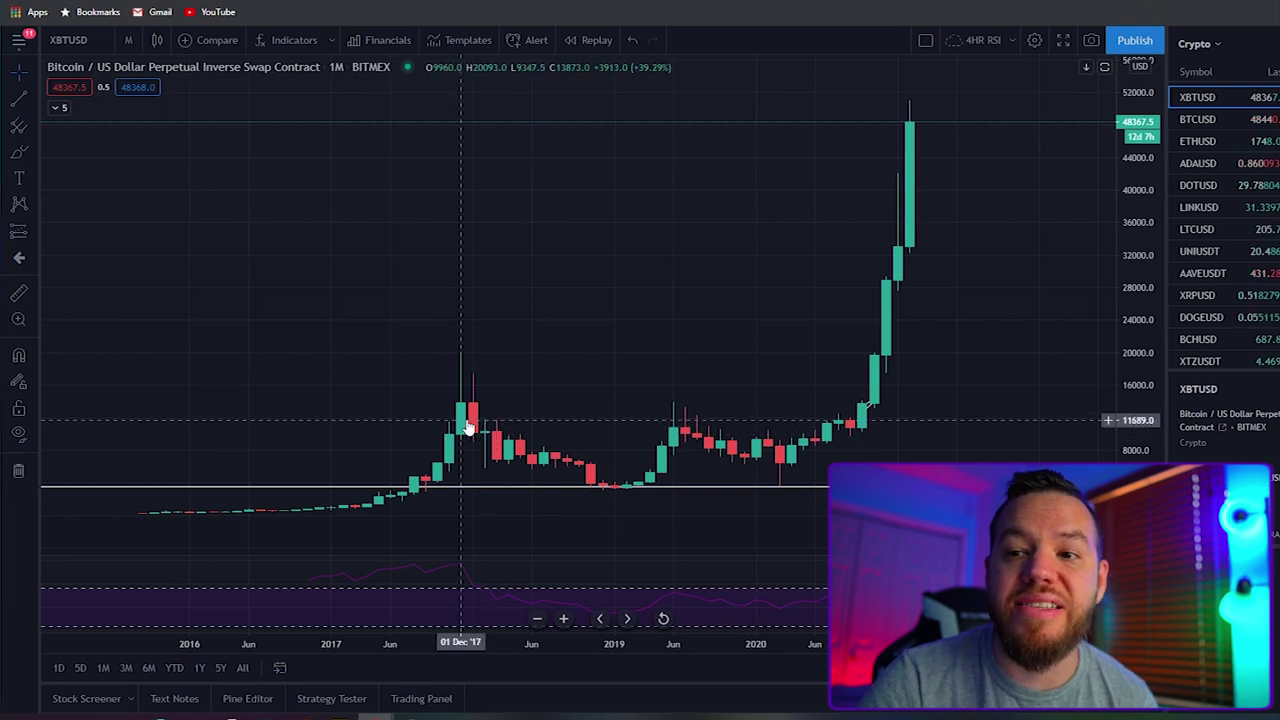
drag(500, 357, 492, 305)
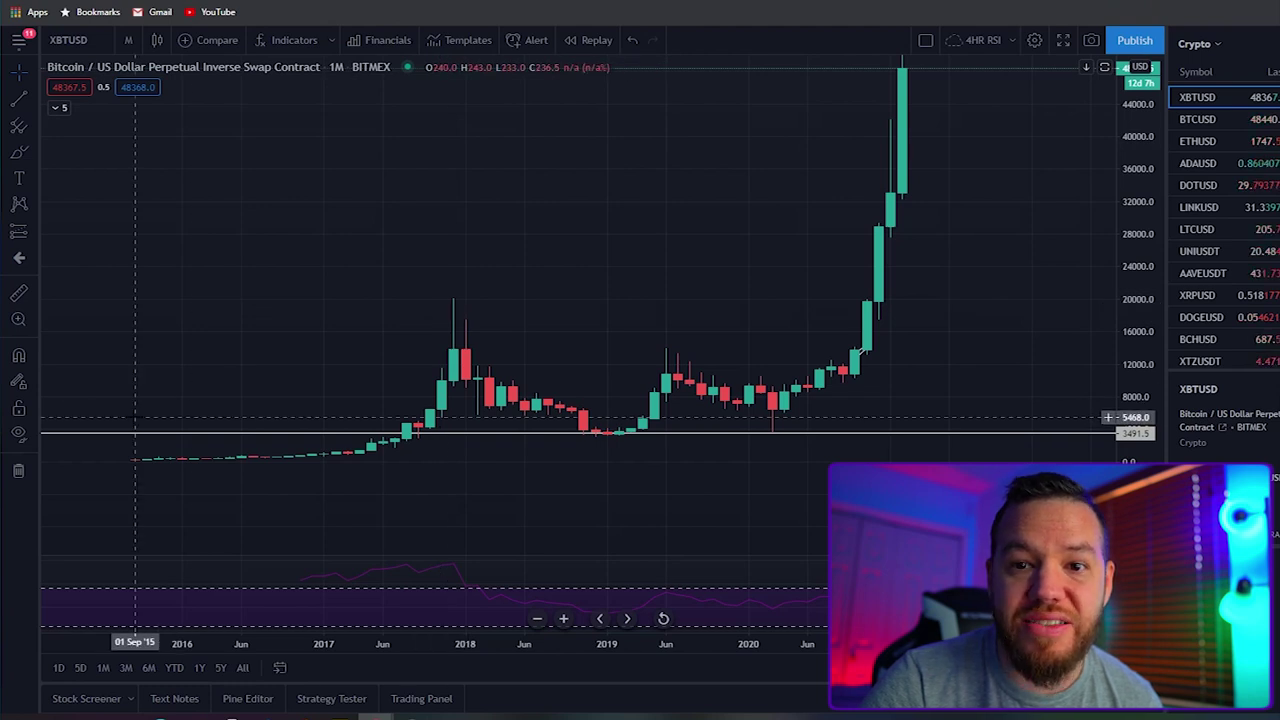
drag(136, 415, 84, 449)
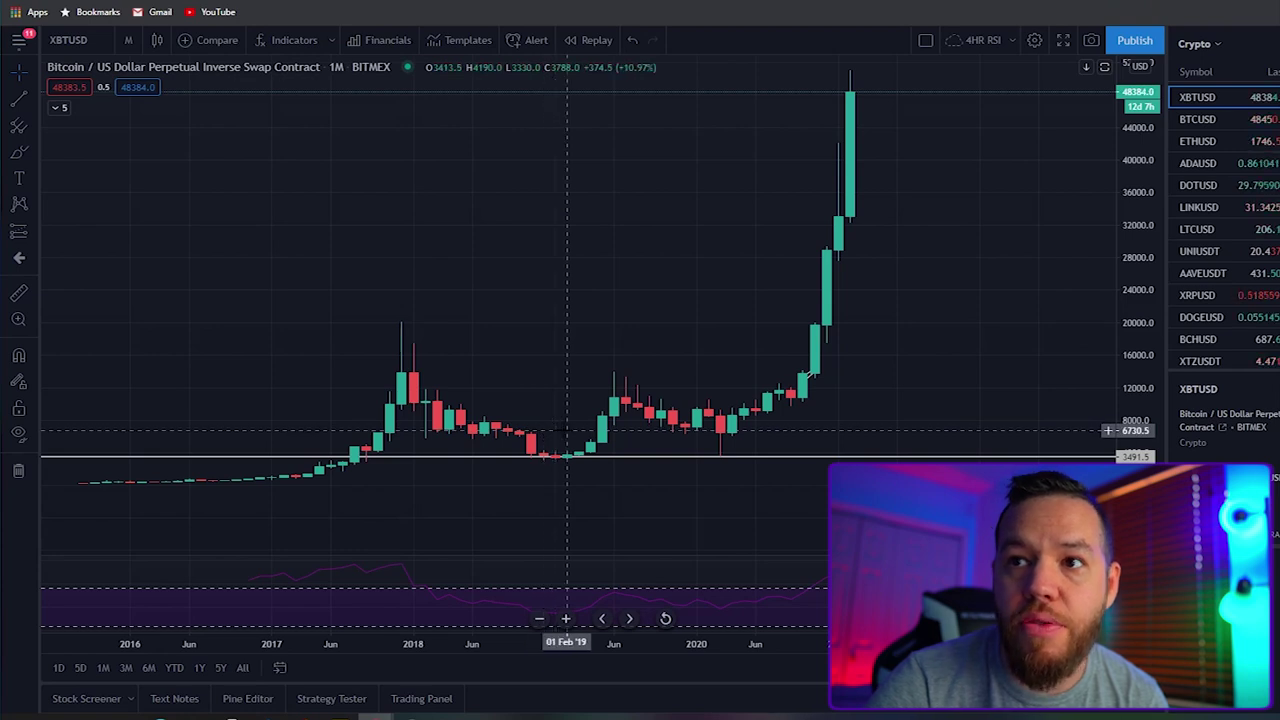
scroll(588, 412, left, 2)
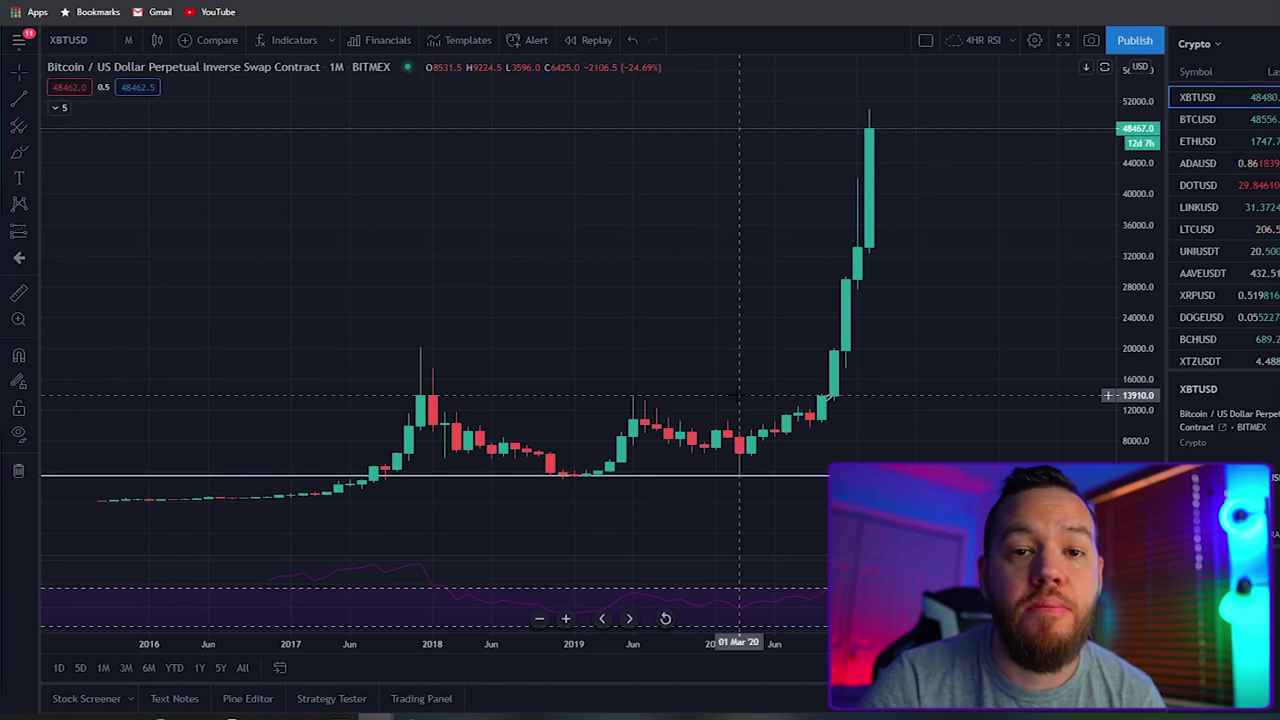
Step: Circle the March 2020 low with a green brush stroke, undo it, and try marking the rally that follows
key(alt+b)
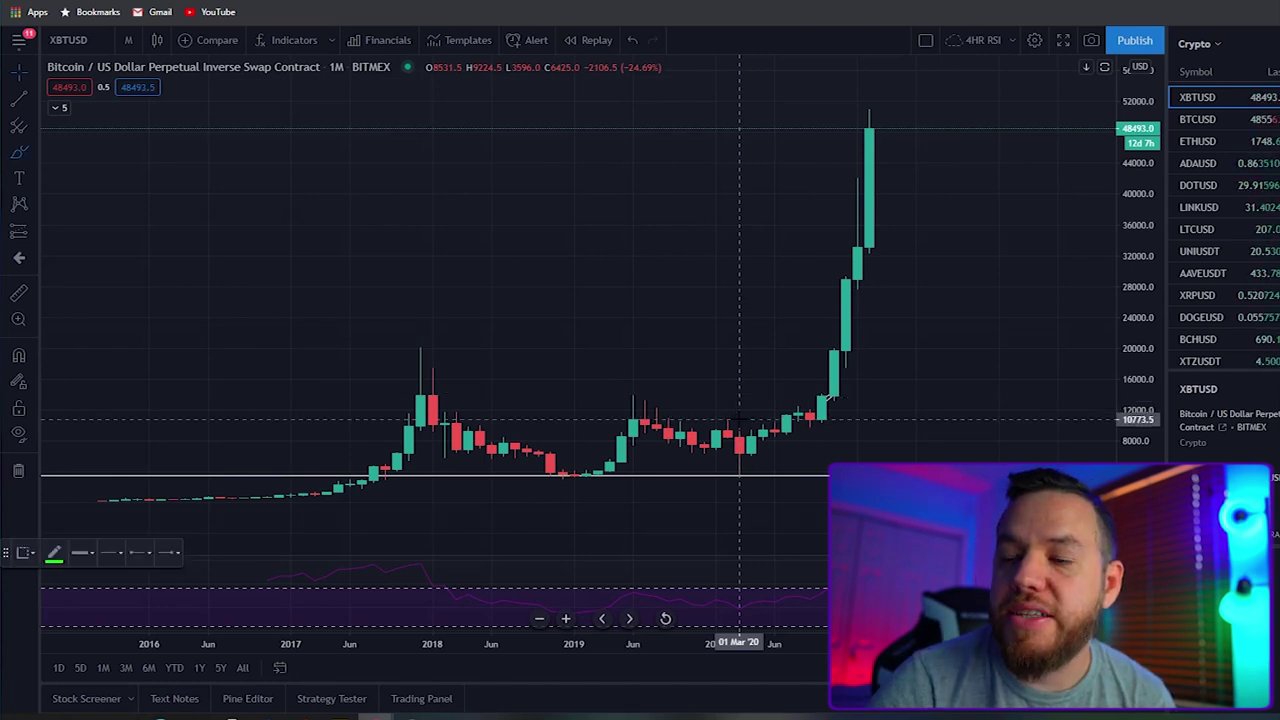
mouse_move(751, 422)
mouse_down()
mouse_move(745, 505)
mouse_move(760, 418)
mouse_up()
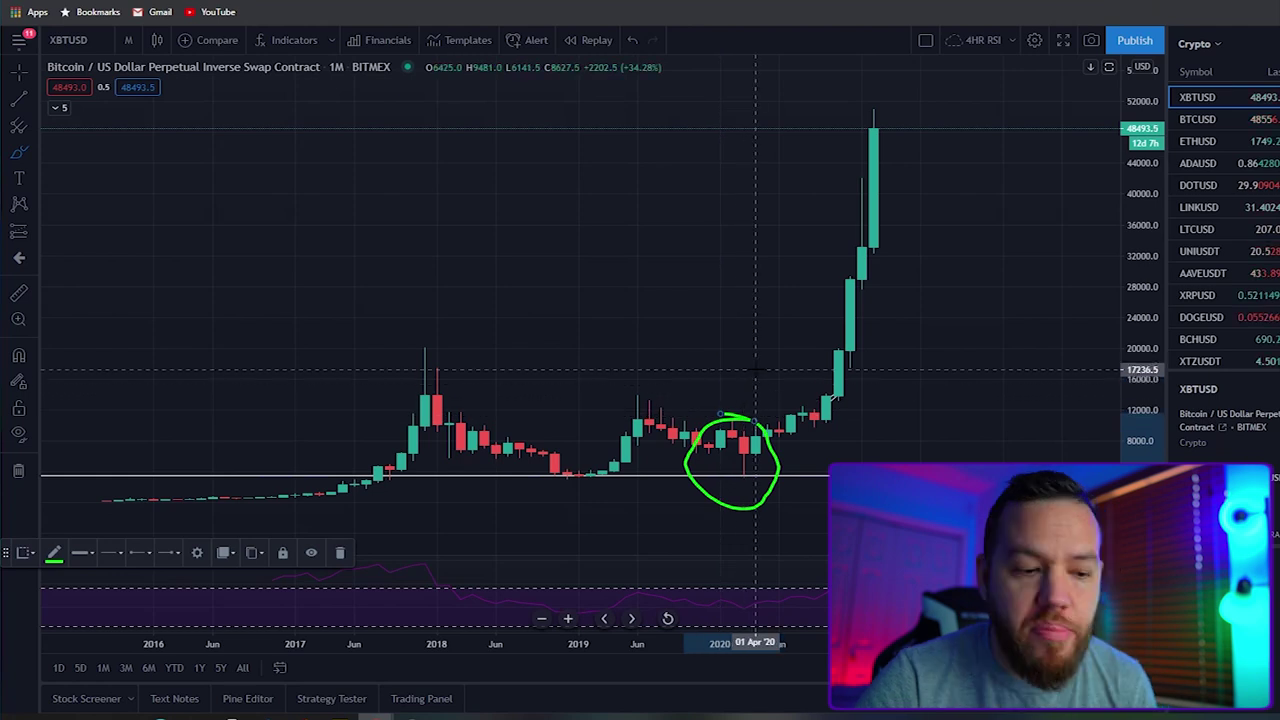
key(ctrl+z)
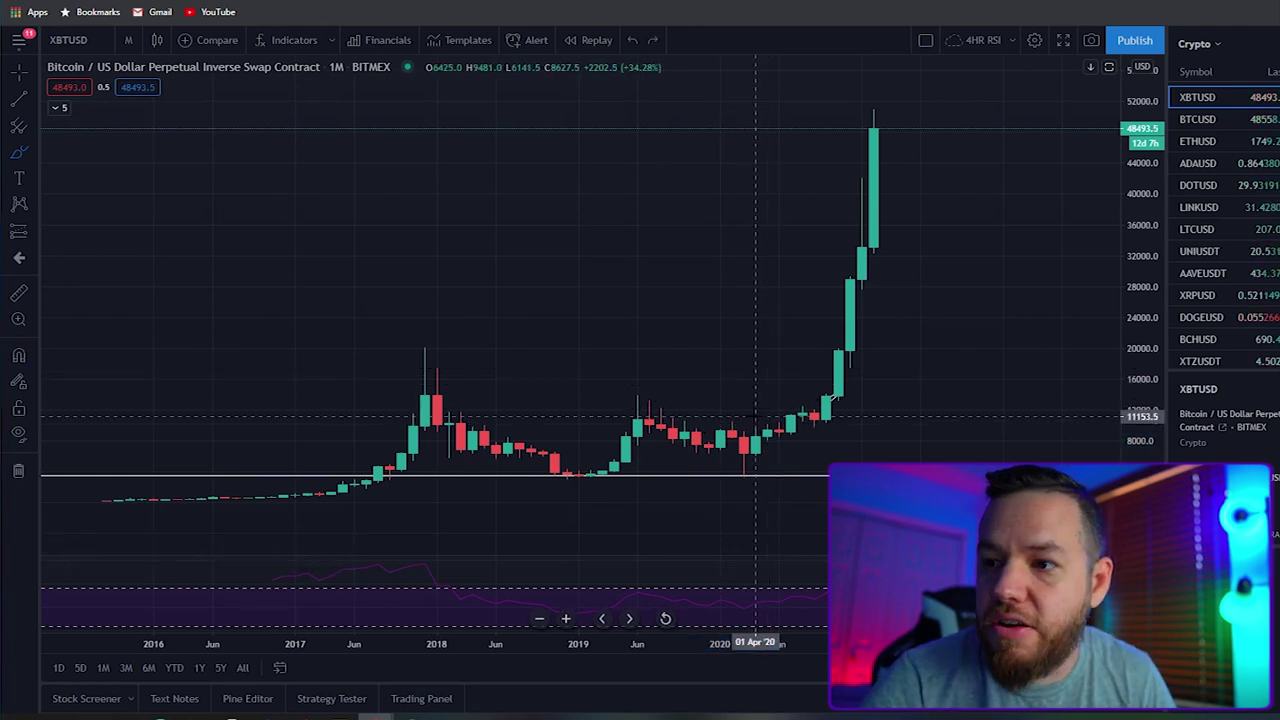
mouse_move(755, 418)
mouse_down()
mouse_move(803, 330)
mouse_move(804, 275)
mouse_move(838, 321)
mouse_up()
mouse_move(932, 97)
mouse_down()
mouse_move(815, 105)
mouse_move(839, 91)
mouse_up()
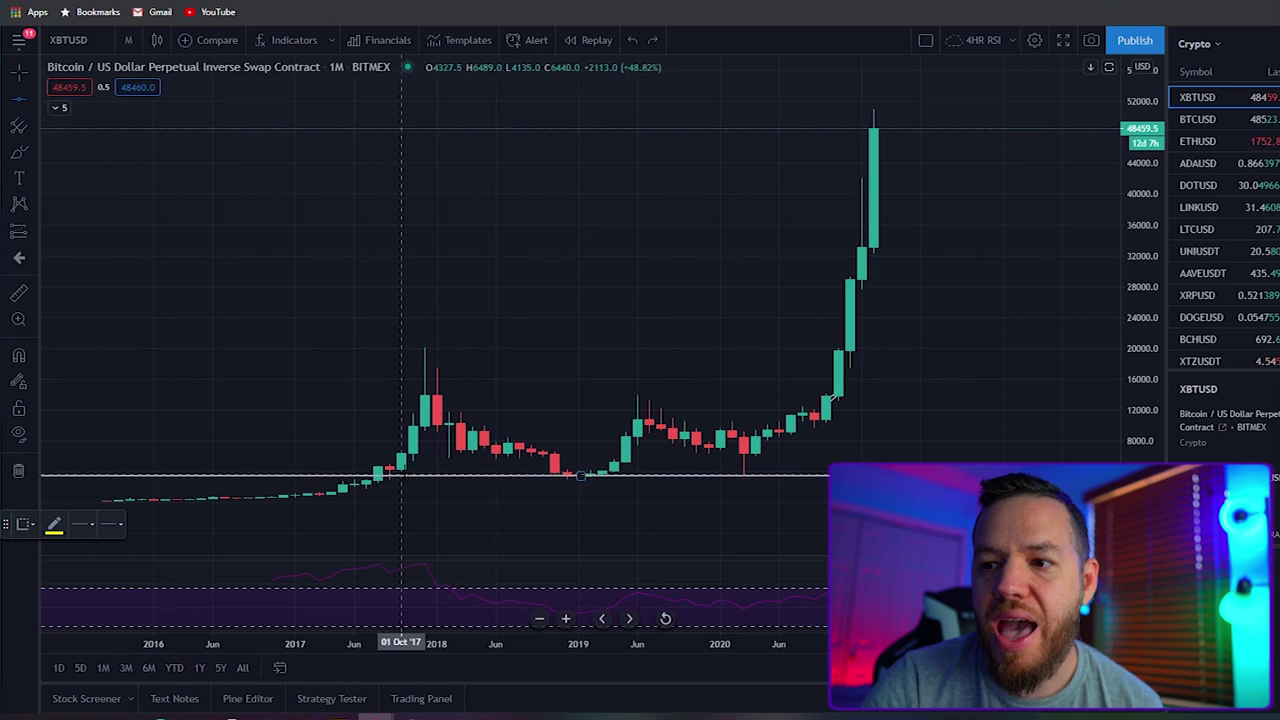
Step: Enlarge the area around the white horizontal line and circle the early 2019 and March 2020 lows with the green brush
drag(183, 470, 391, 226)
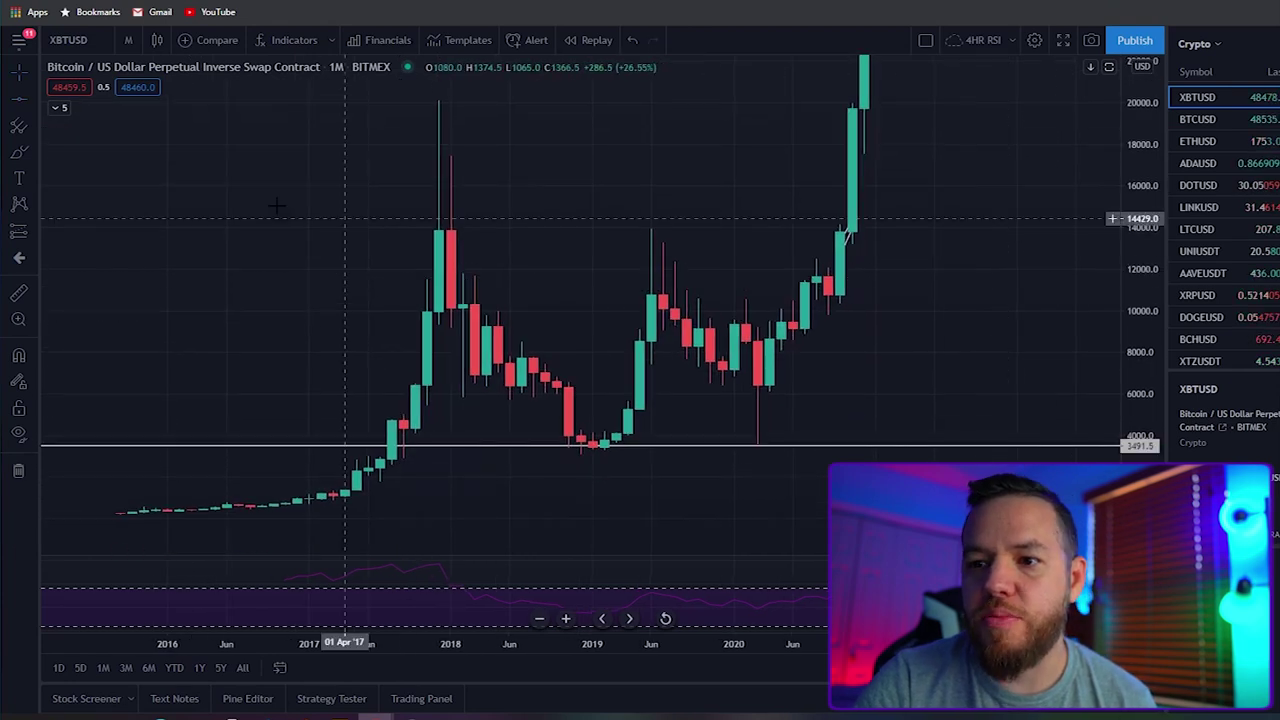
mouse_move(630, 415)
mouse_down()
mouse_move(668, 440)
mouse_move(581, 420)
mouse_up()
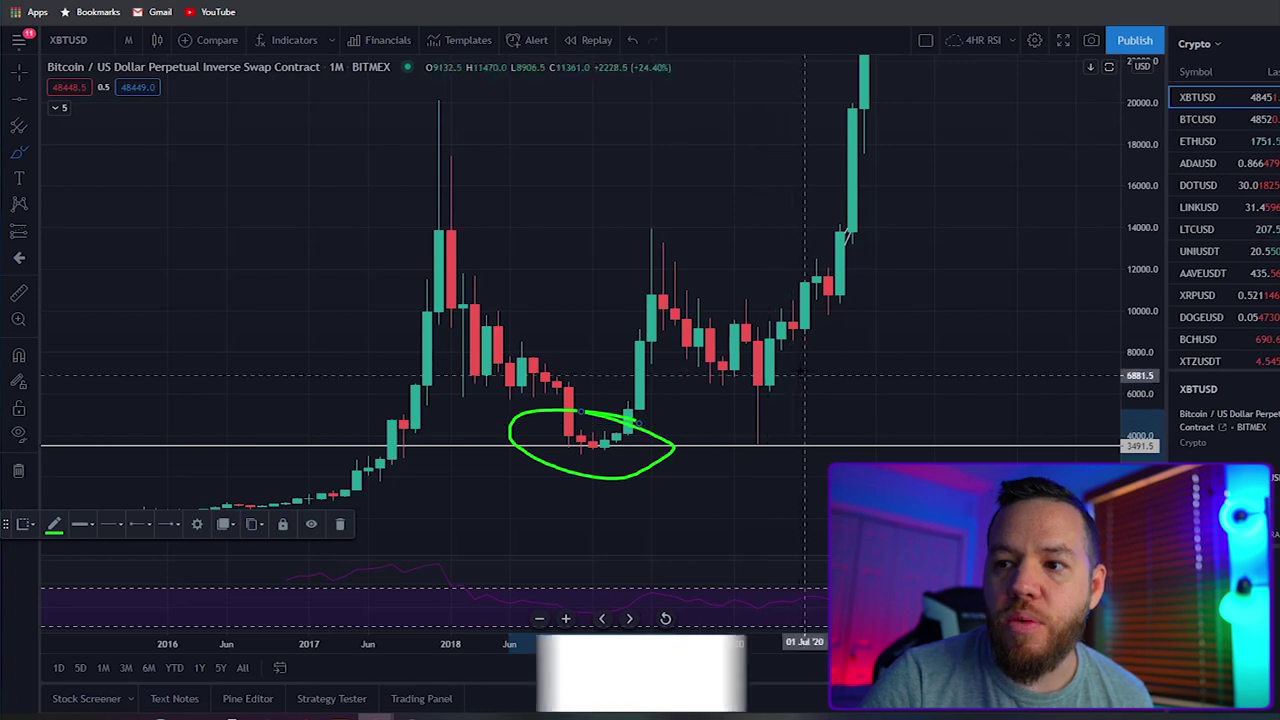
mouse_move(790, 322)
mouse_down()
mouse_move(697, 375)
mouse_move(800, 328)
mouse_up()
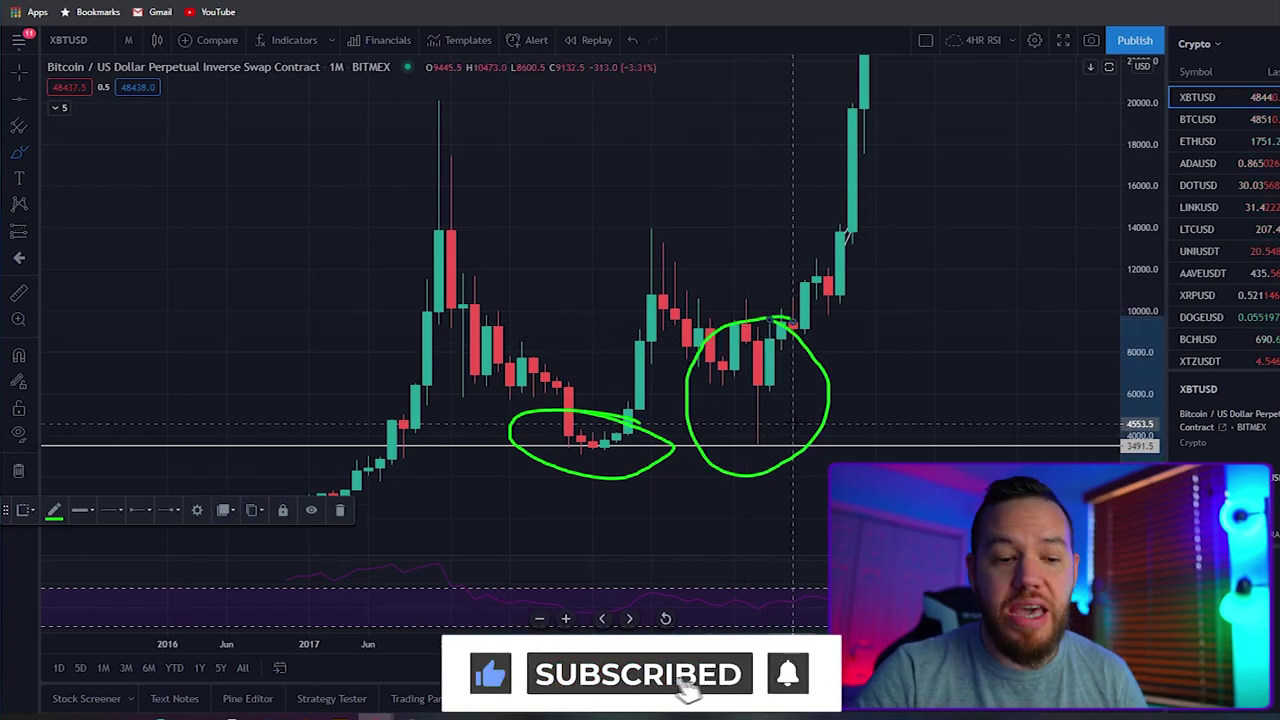
drag(768, 425, 770, 481)
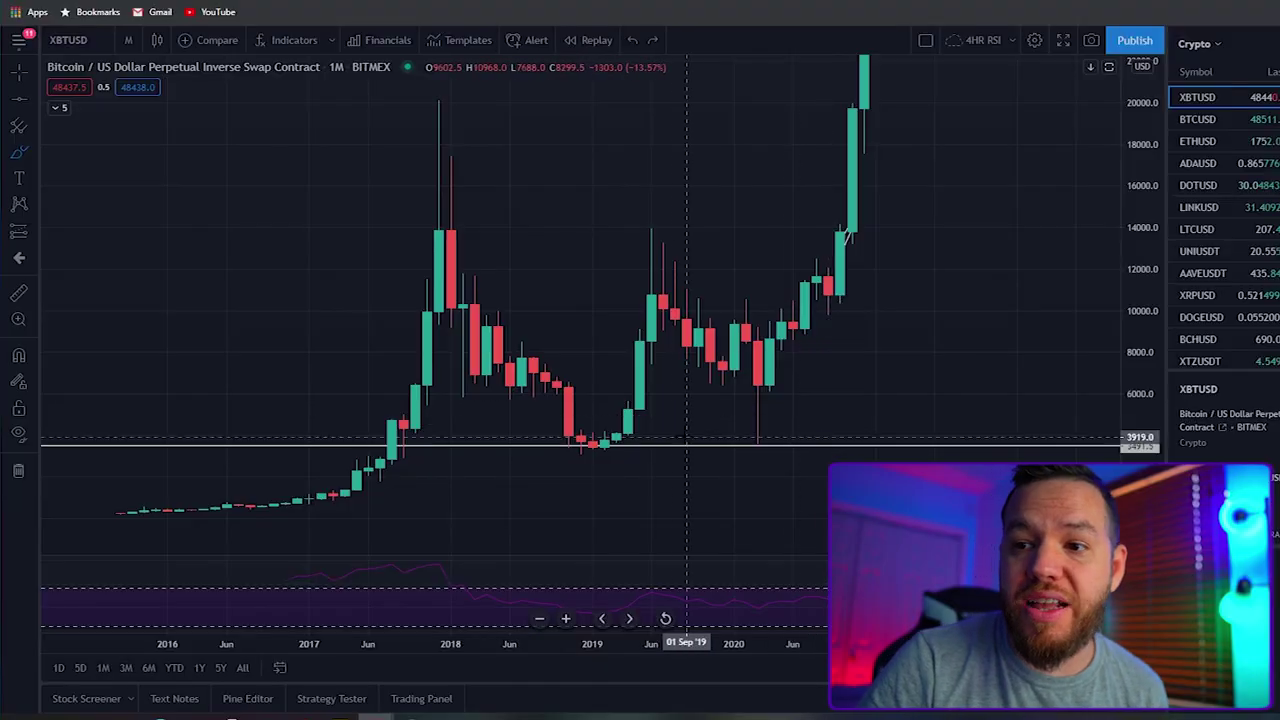
Step: Draw tighter green circles where the early 2019 and March 2020 lows touch the white support line, and undo both
mouse_move(630, 420)
mouse_down()
mouse_move(528, 428)
mouse_move(635, 418)
mouse_up()
mouse_move(770, 422)
mouse_down()
mouse_move(709, 443)
mouse_move(758, 422)
mouse_up()
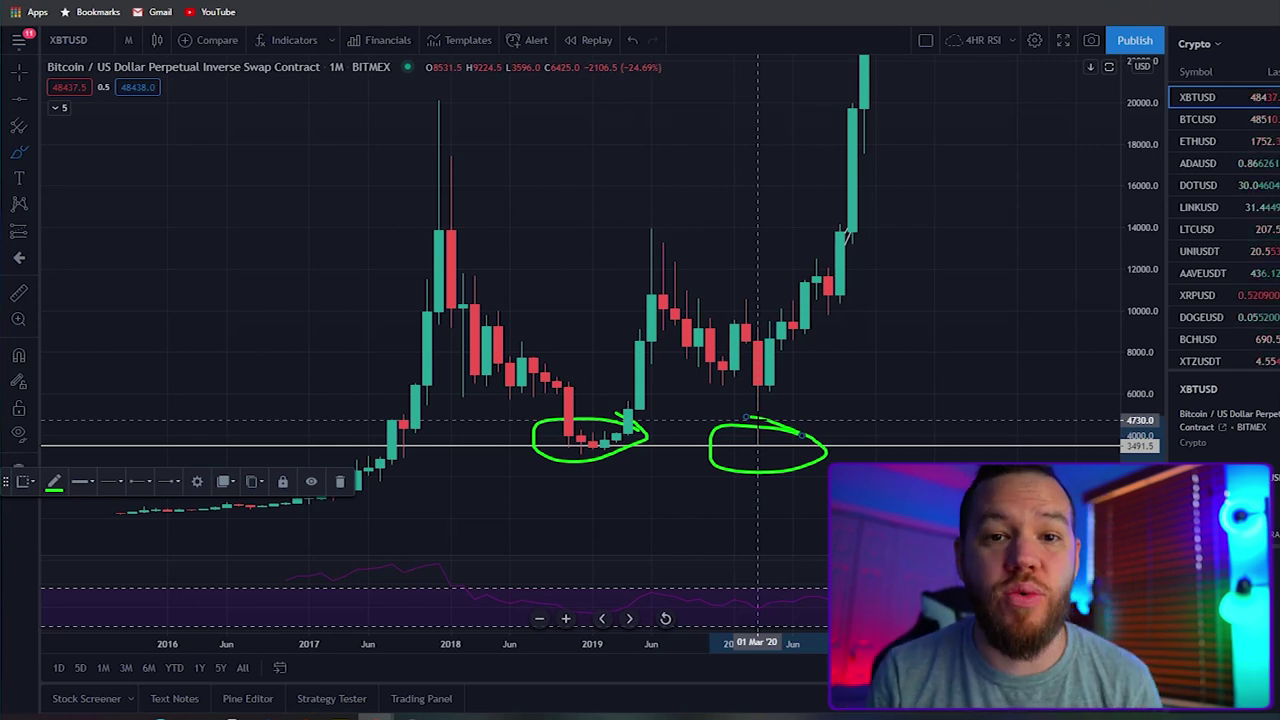
key(ctrl+z)
key(ctrl+z)
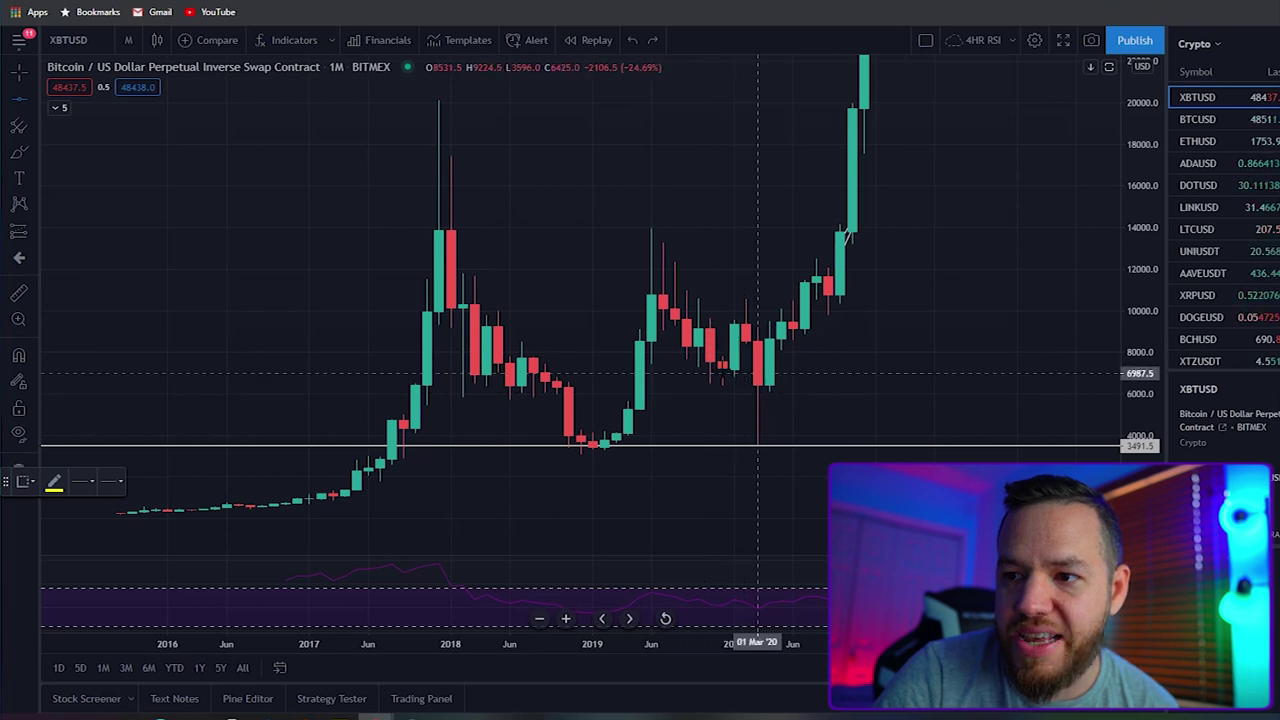
Step: Add a yellow horizontal line at 6035.0 as a price level
click(475, 392)
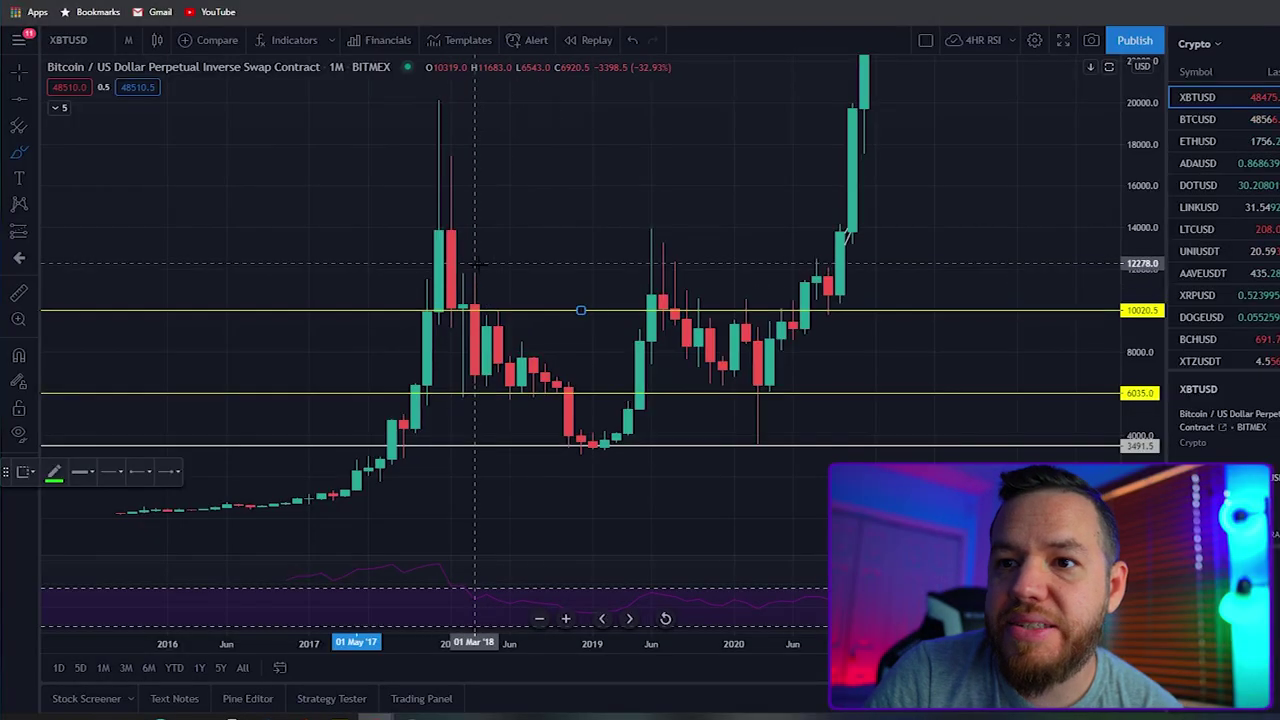
Step: Circle the early 2018, mid-2019 and late 2020 candles around the 12000 level in green, and undo the circles
mouse_move(487, 265)
mouse_down()
mouse_move(440, 258)
mouse_move(486, 270)
mouse_up()
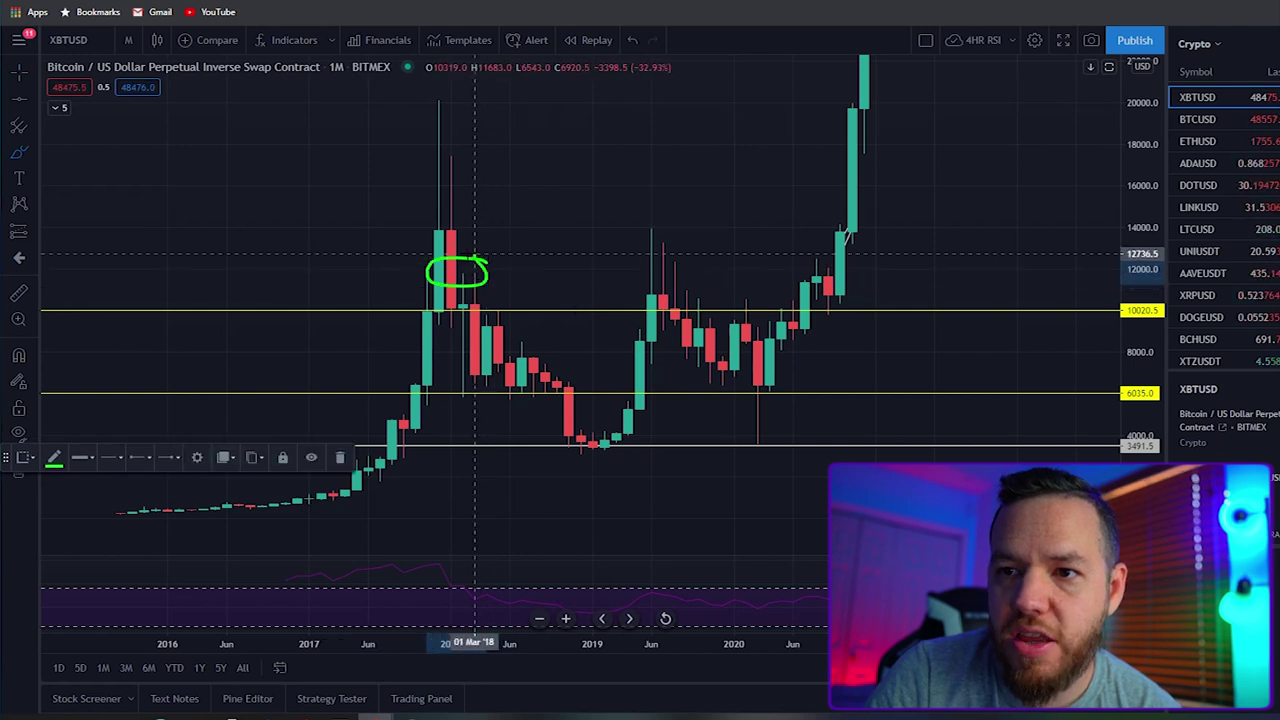
mouse_move(697, 261)
mouse_down()
mouse_move(616, 270)
mouse_move(697, 264)
mouse_up()
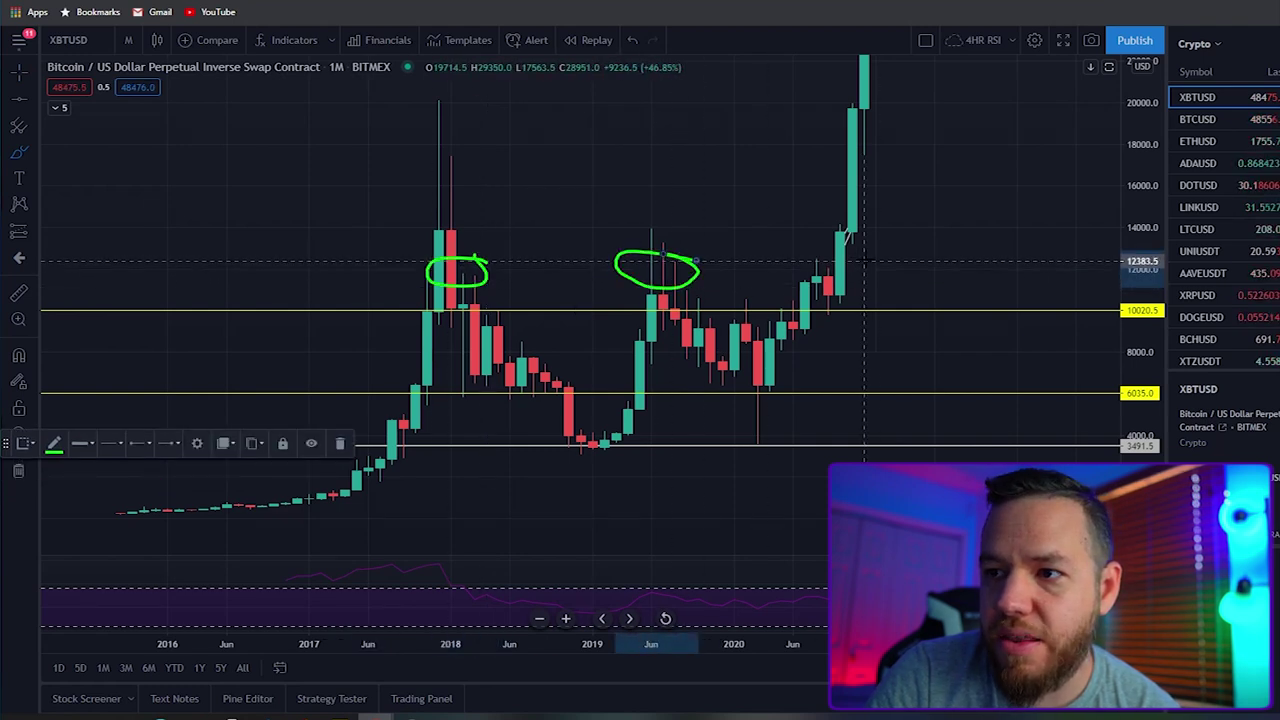
drag(858, 262, 845, 258)
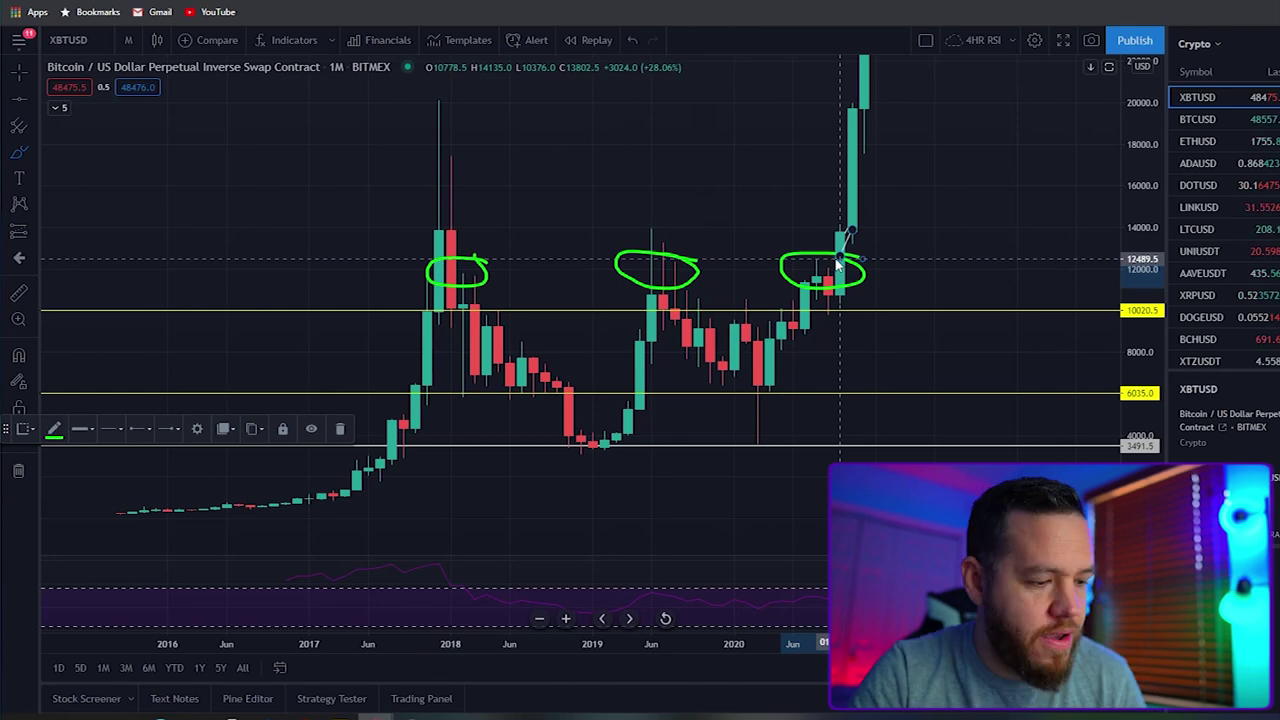
key(ctrl+z)
key(ctrl+z)
key(ctrl+z)
key(ctrl+z)
key(ctrl+z)
key(ctrl+z)
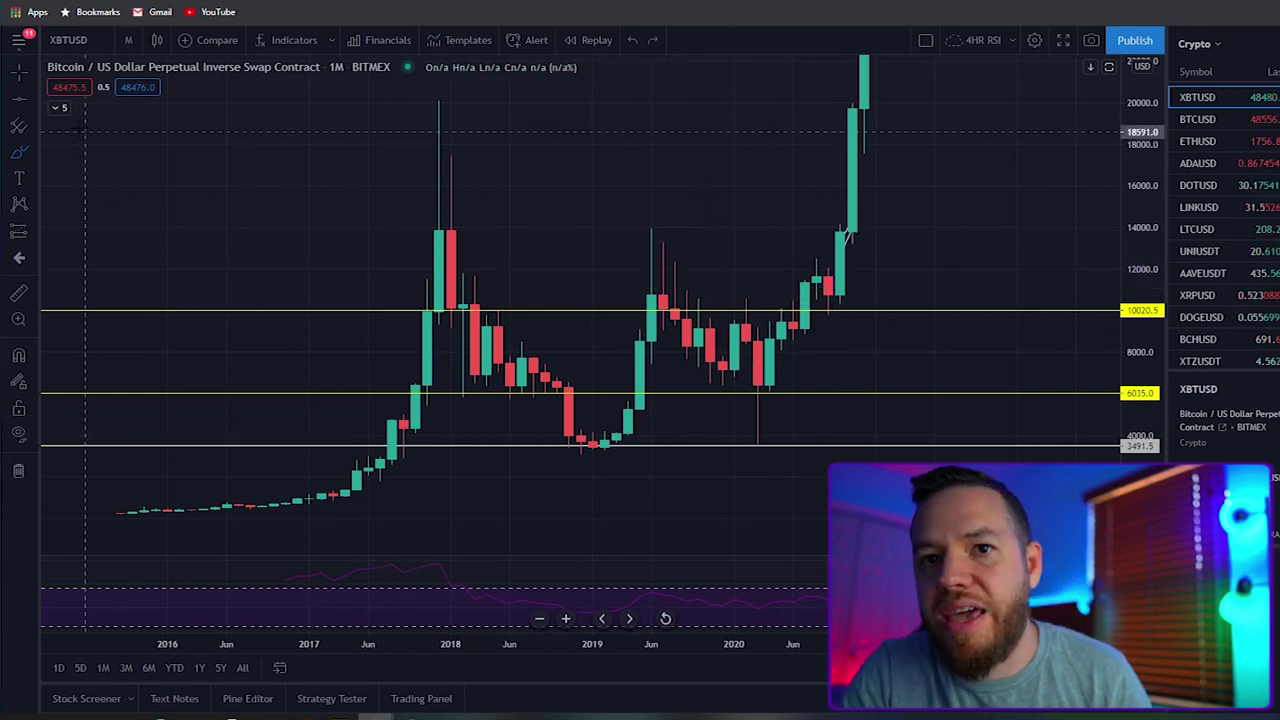
Step: Add a yellow horizontal line at 12066.0 across the circled highs' level
click(18, 125)
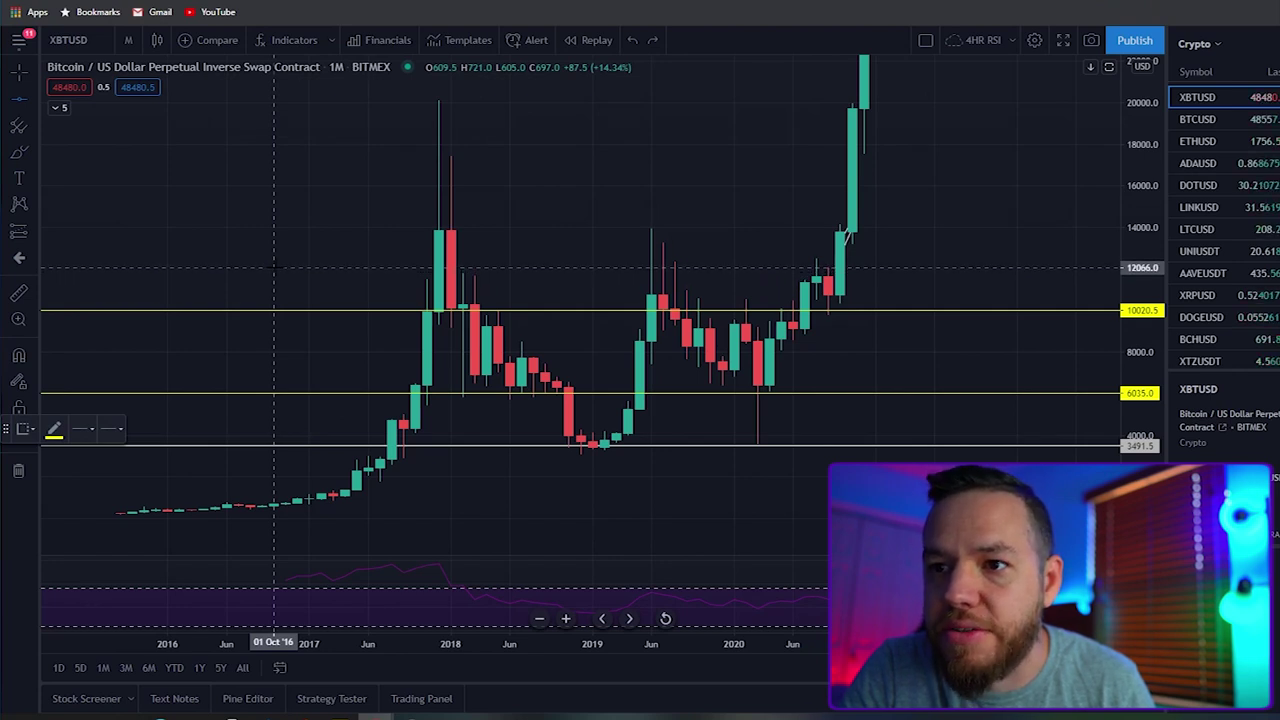
click(580, 268)
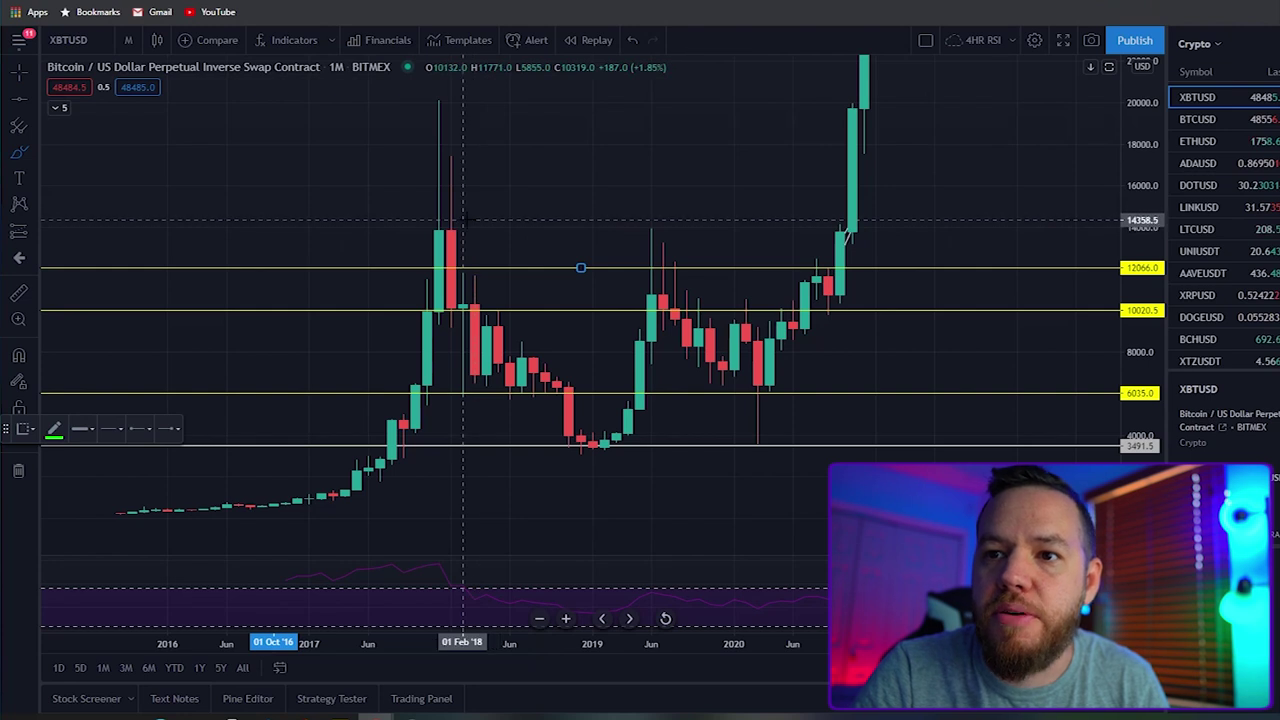
Step: Circle in green the early 2018, mid-2019 and late 2020 candles around the 14000 level
mouse_move(462, 218)
mouse_down()
mouse_move(405, 222)
mouse_move(446, 255)
mouse_move(462, 214)
mouse_up()
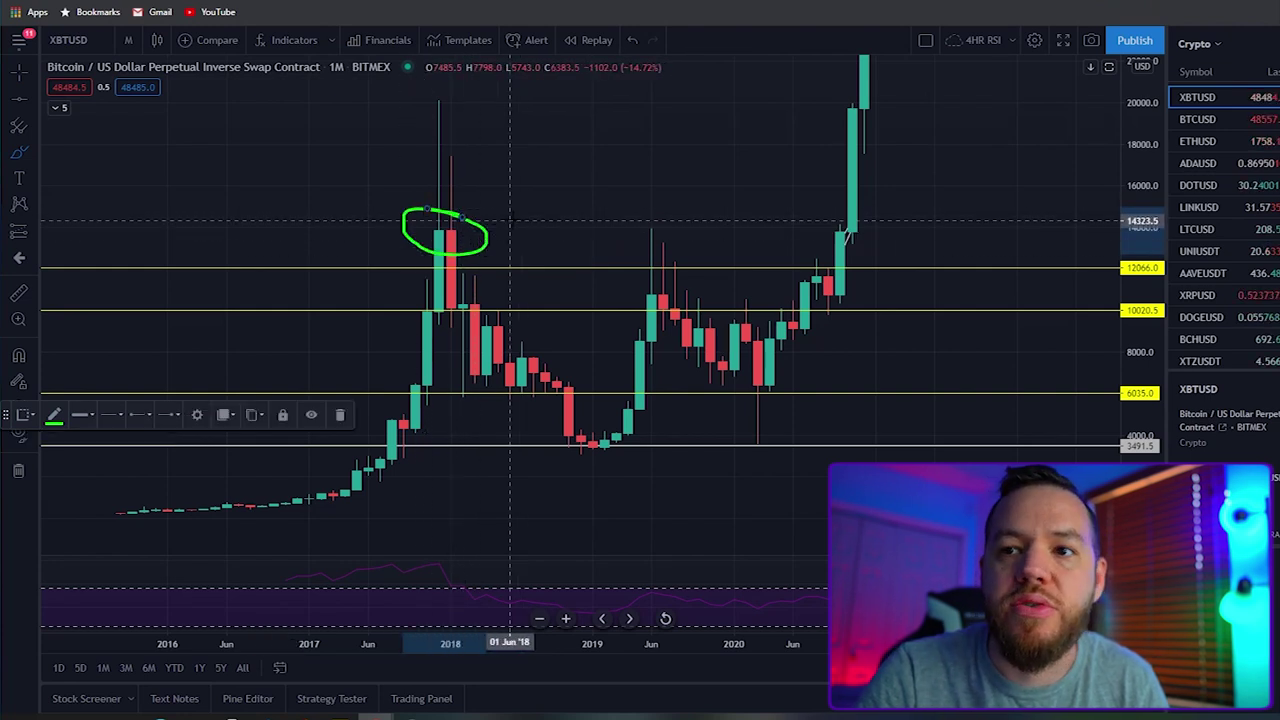
mouse_move(675, 224)
mouse_down()
mouse_move(628, 241)
mouse_move(672, 220)
mouse_up()
mouse_move(877, 218)
mouse_down()
mouse_move(842, 212)
mouse_move(812, 238)
mouse_move(882, 238)
mouse_move(872, 218)
mouse_up()
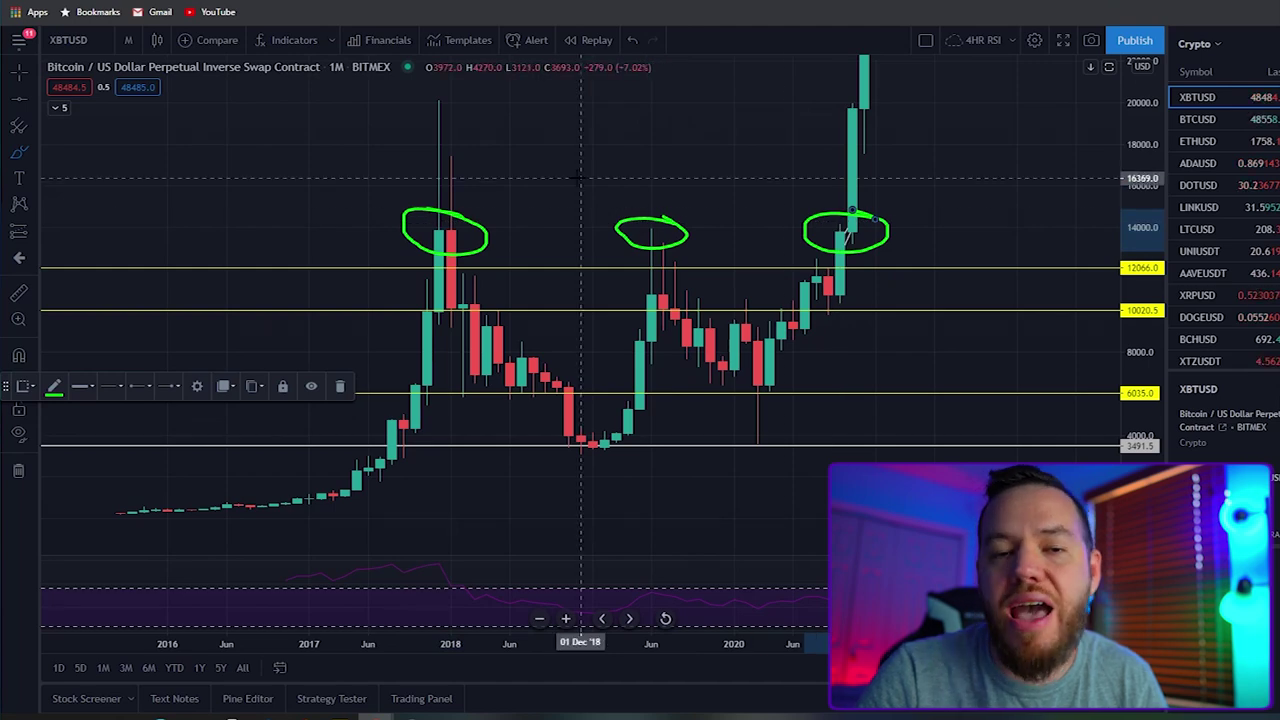
Step: Undo the three green circles around 14000 and add a yellow horizontal line at 14006.0
key(ctrl+z)
key(ctrl+z)
key(ctrl+z)
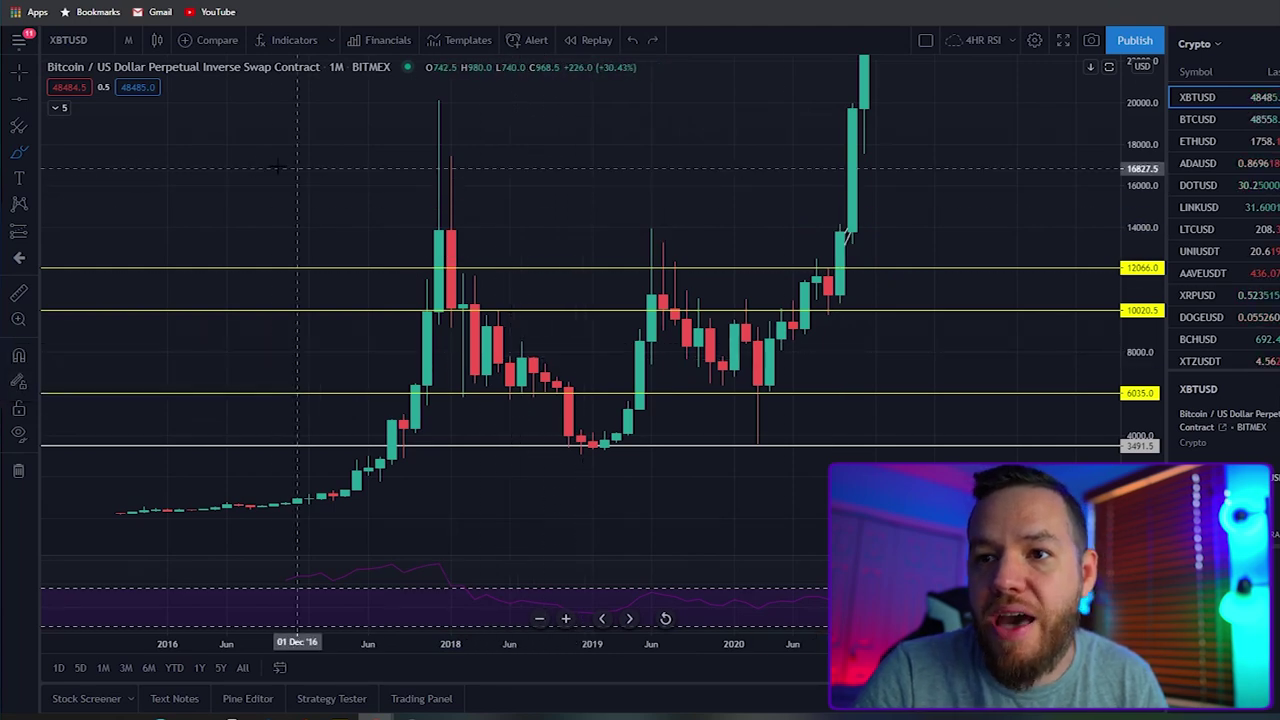
click(20, 100)
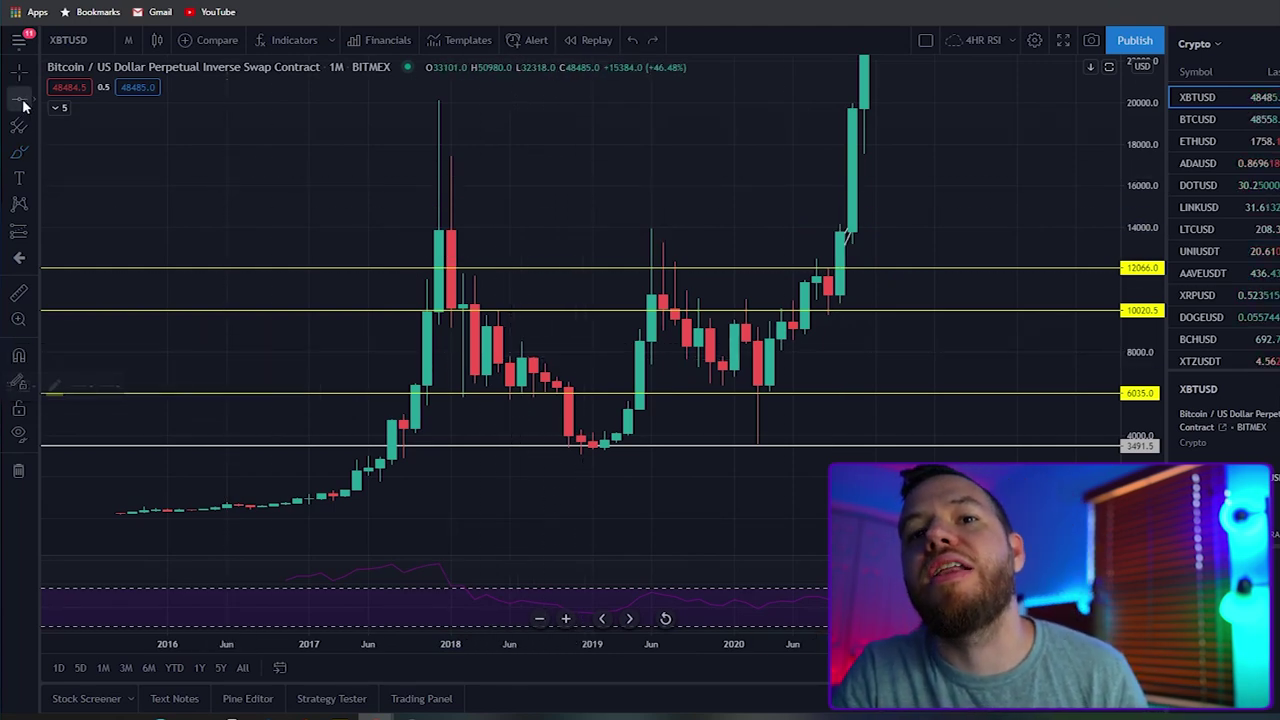
click(218, 228)
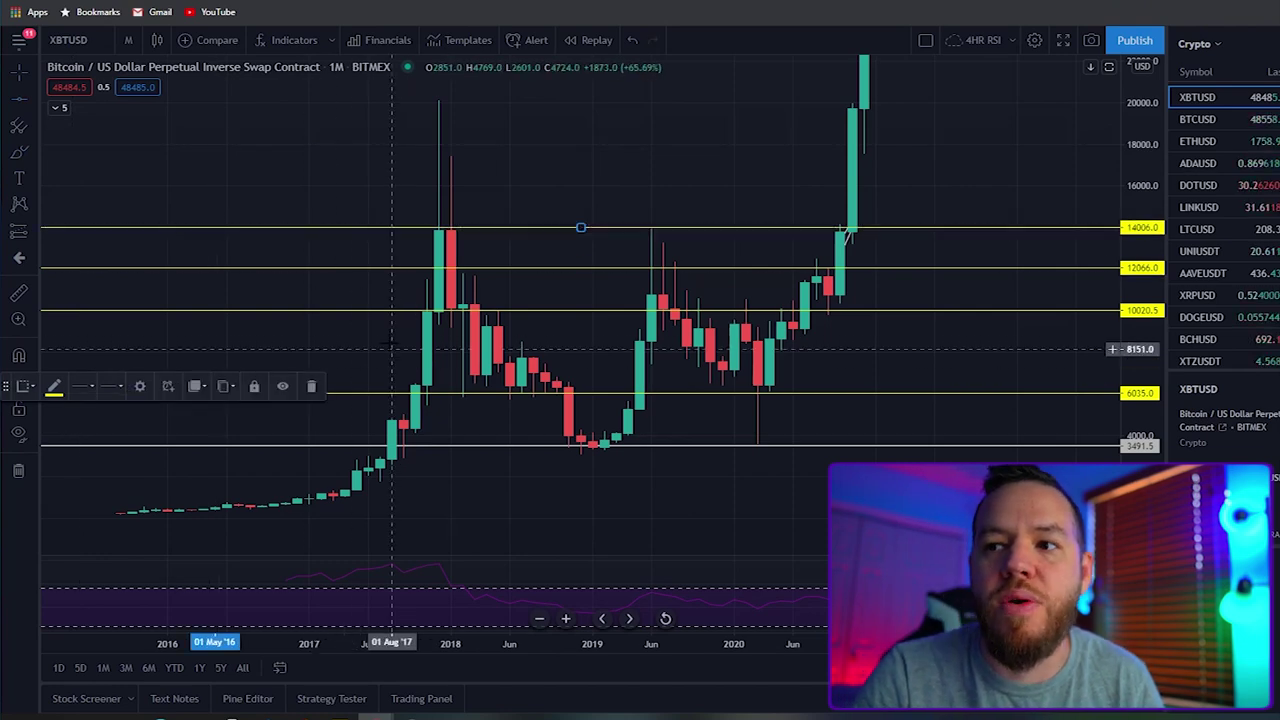
Step: Circle in green the late 2017 peak and the late 2020 candles near 20000, and add a yellow horizontal line at 20037.0
drag(380, 138, 437, 302)
mouse_move(512, 262)
mouse_down()
mouse_move(520, 302)
mouse_move(508, 256)
mouse_up()
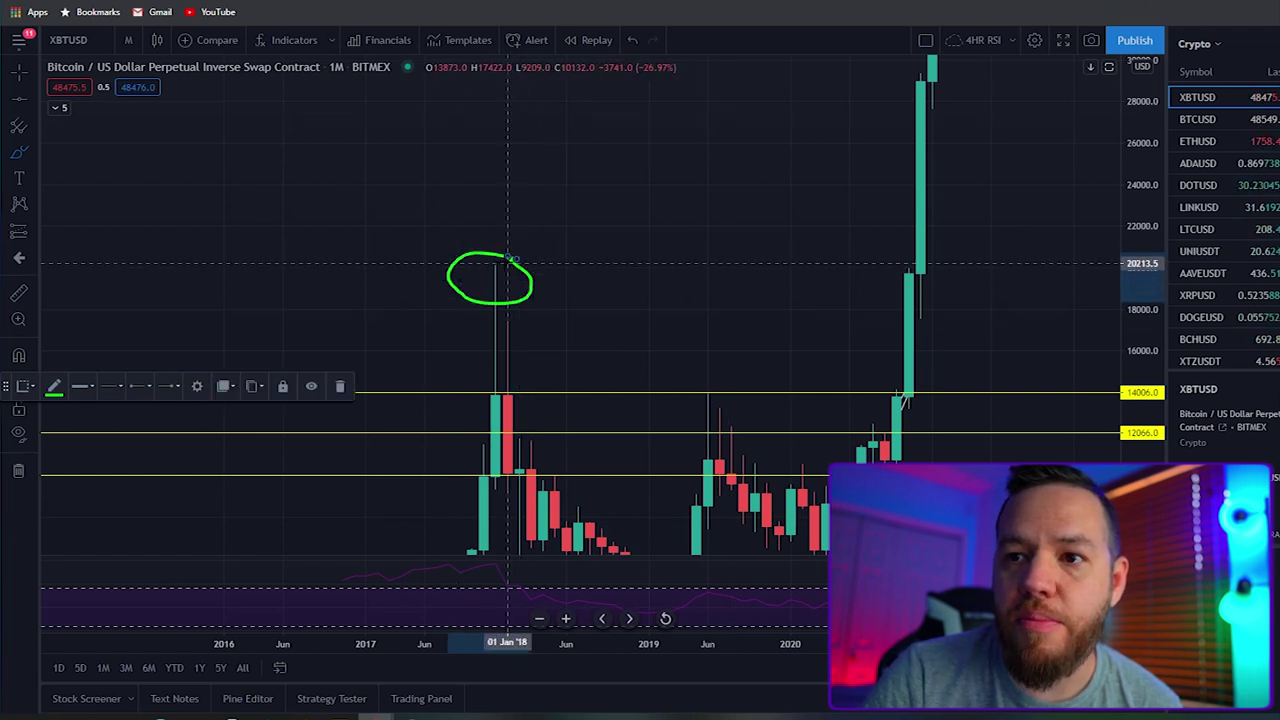
mouse_move(955, 260)
mouse_down()
mouse_move(870, 290)
mouse_move(932, 255)
mouse_up()
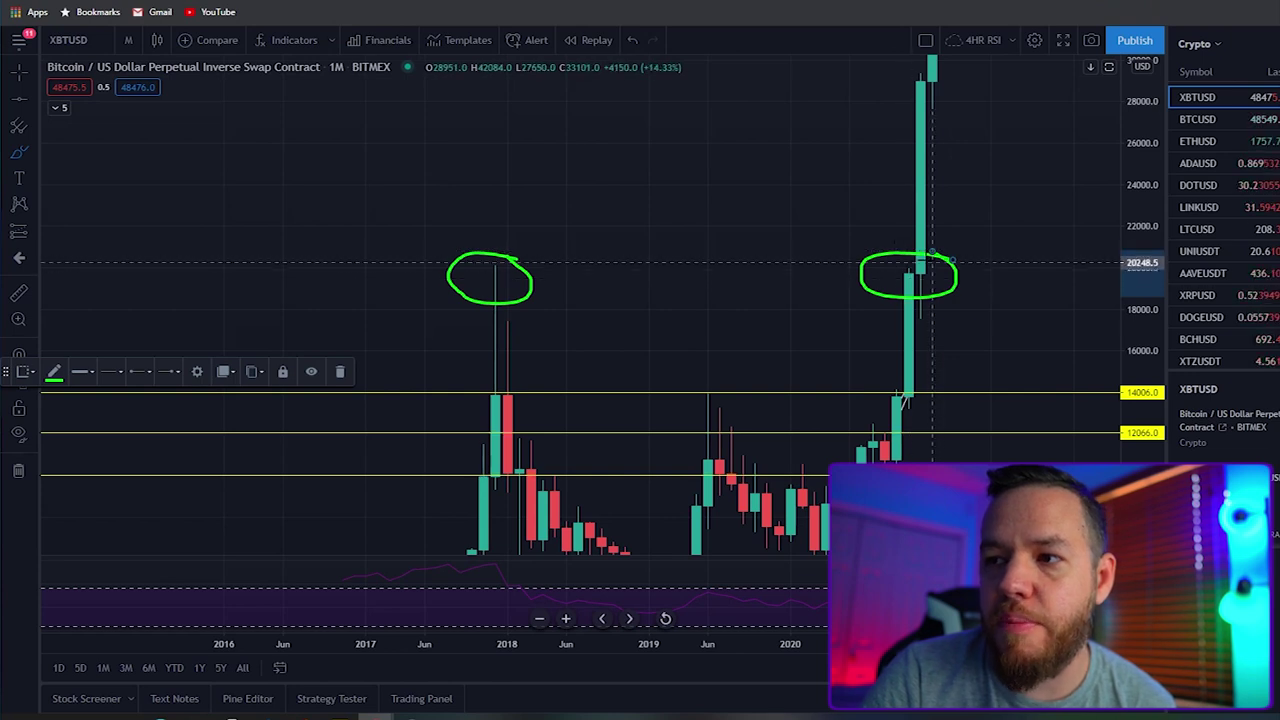
click(342, 266)
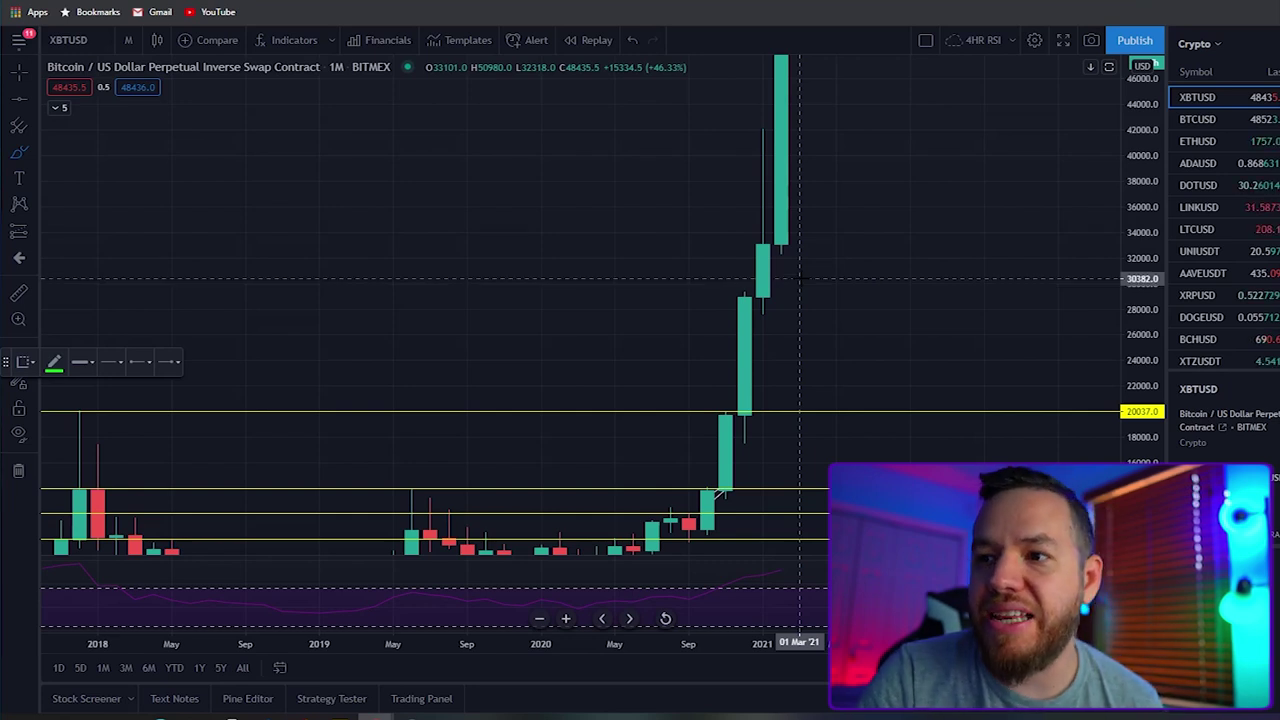
Step: Mark the candles near 30000 with a temporary green circle, and add yellow horizontal lines at 30038.0 and 50042.0
mouse_move(799, 280)
mouse_down()
mouse_move(815, 322)
mouse_move(796, 280)
mouse_up()
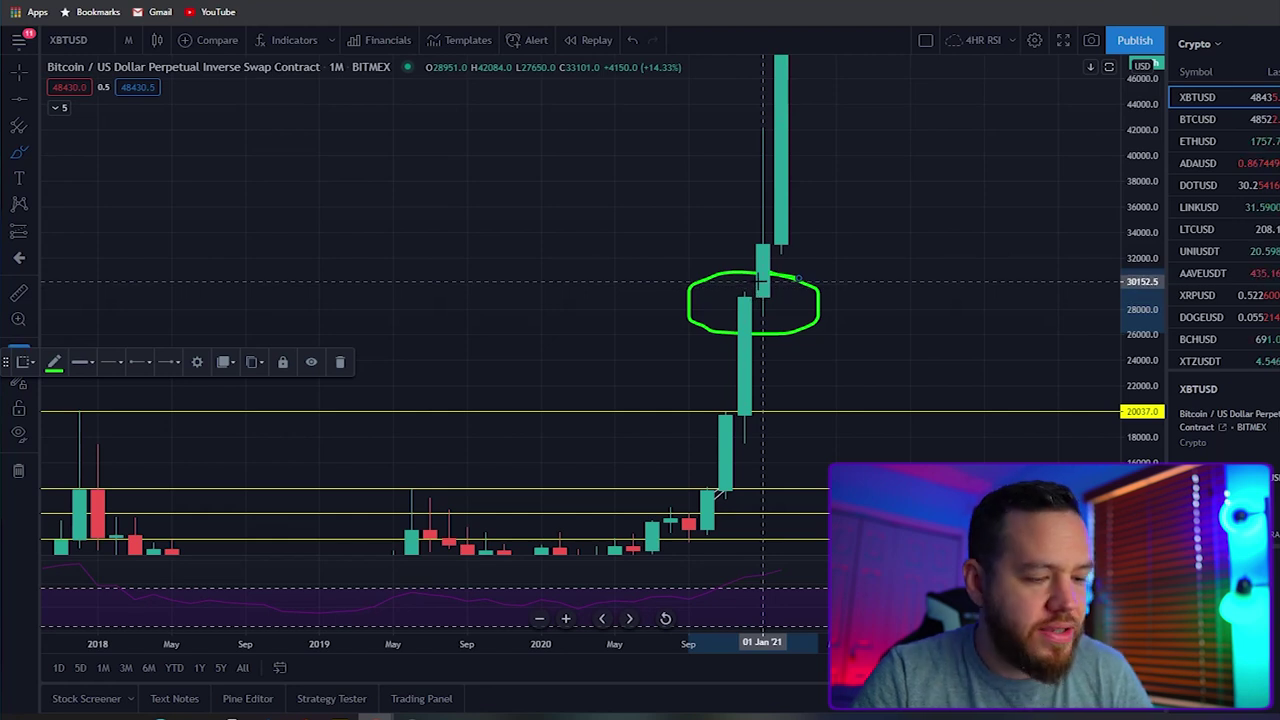
key(Delete)
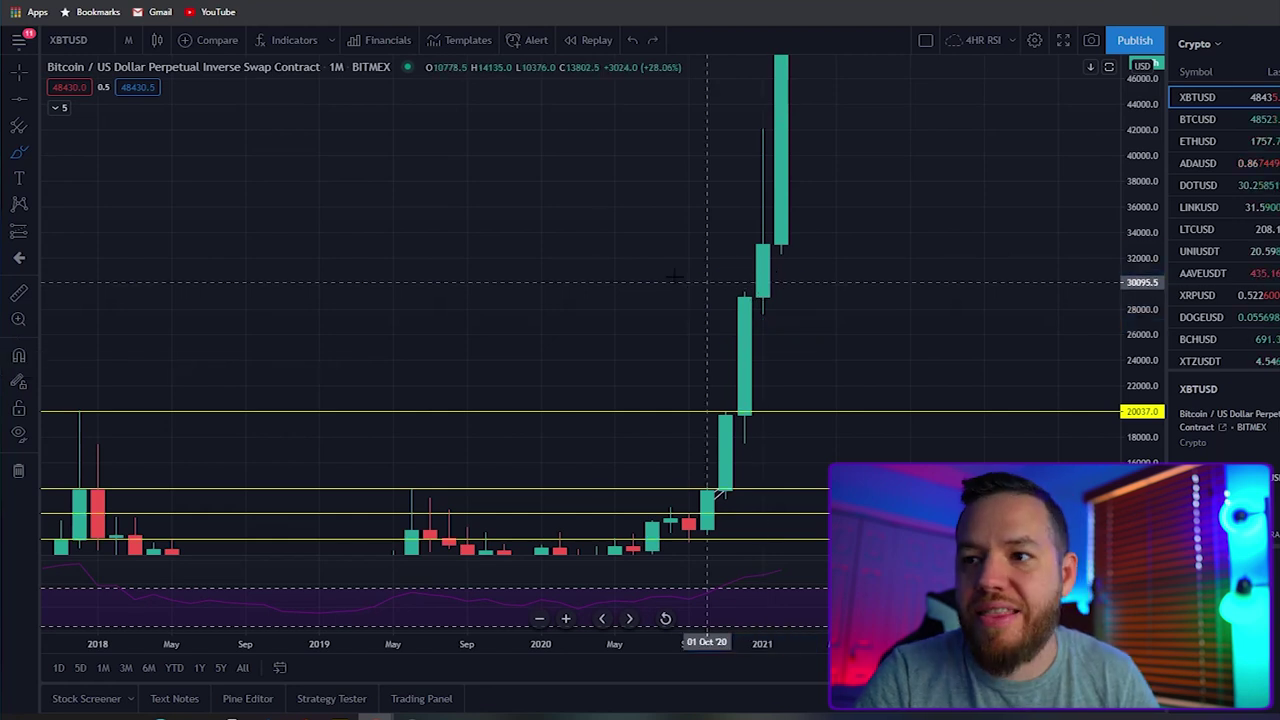
click(17, 103)
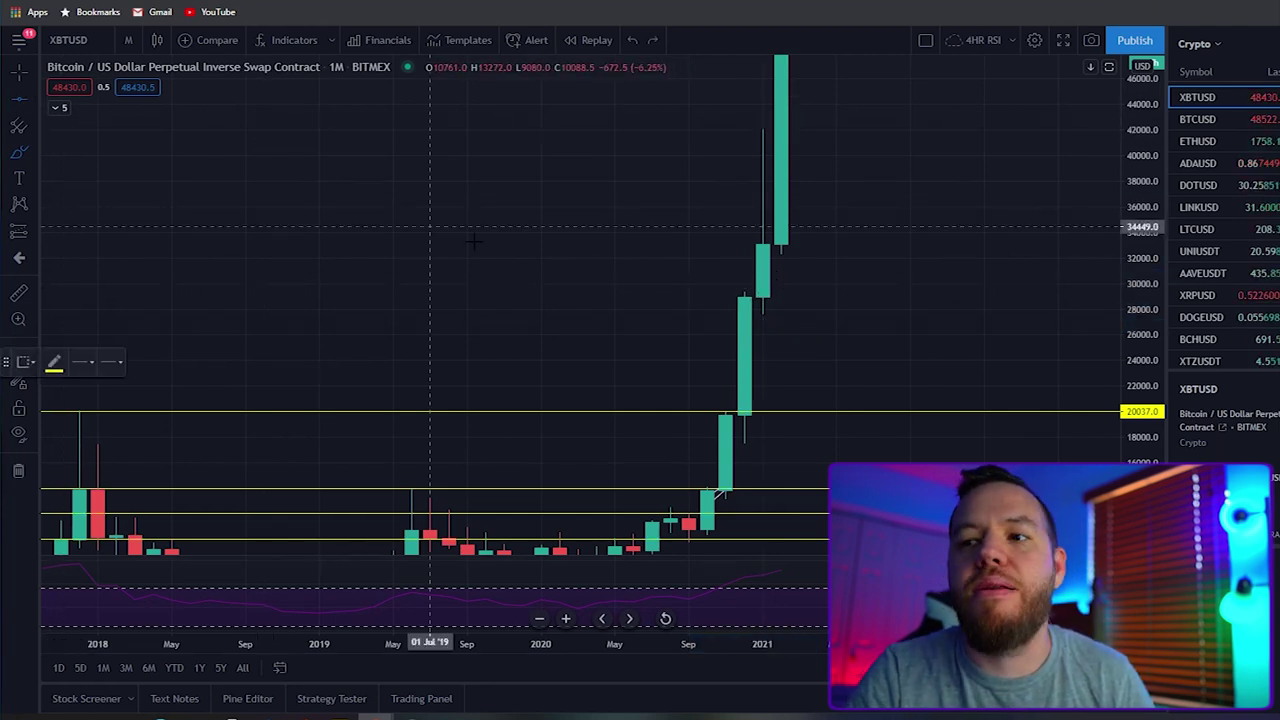
click(578, 285)
scroll(610, 152, down, 3)
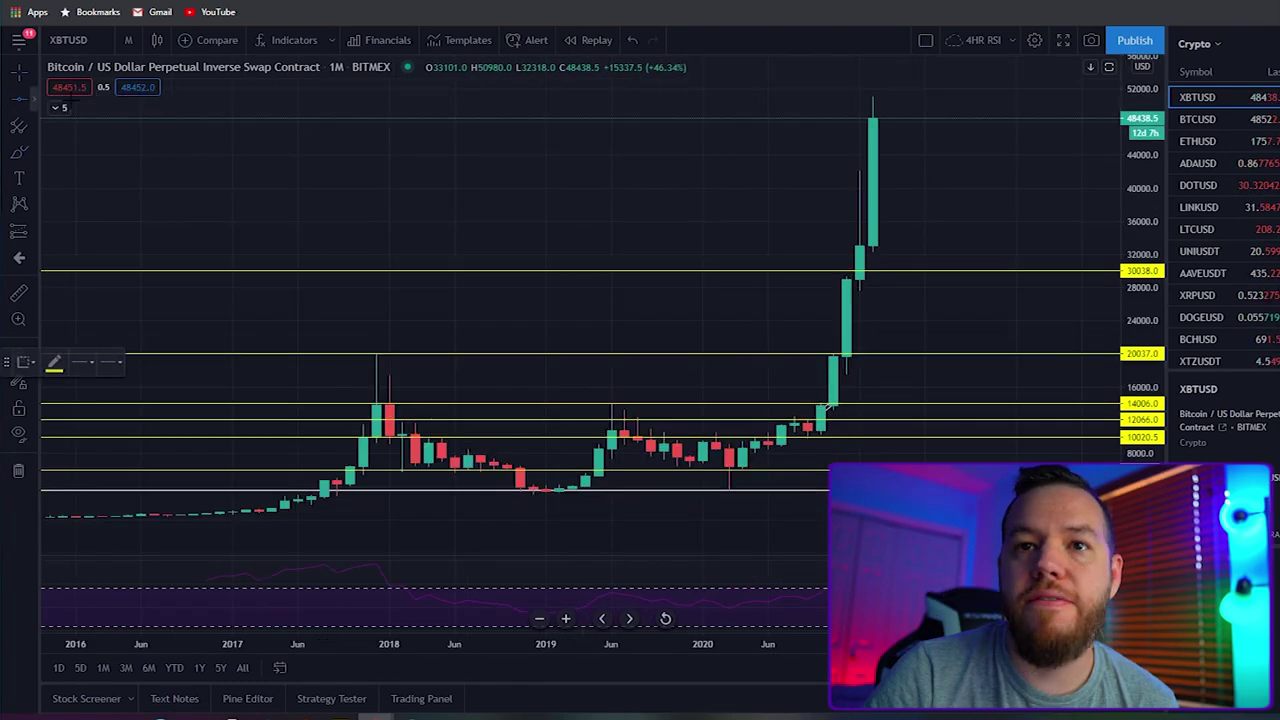
click(624, 104)
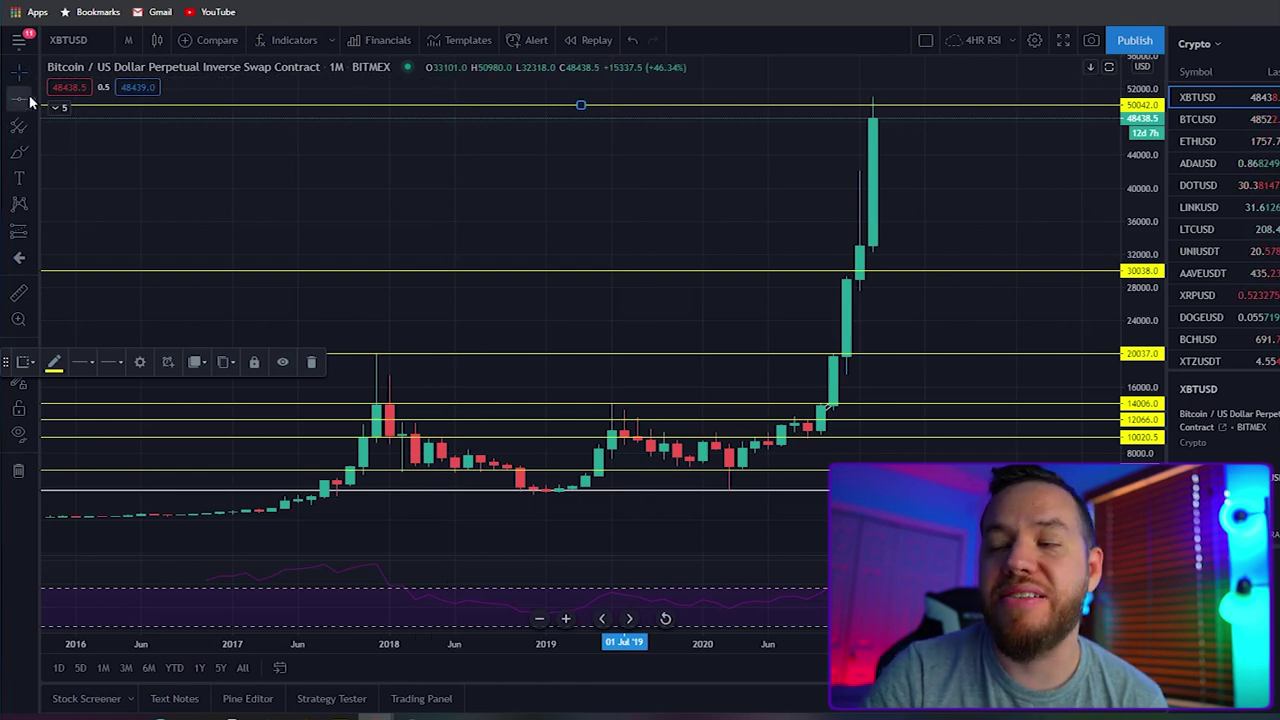
Step: Draw a Fibonacci retracement from the March 2020 low up to the February 2021 high near 50988
drag(549, 228, 586, 234)
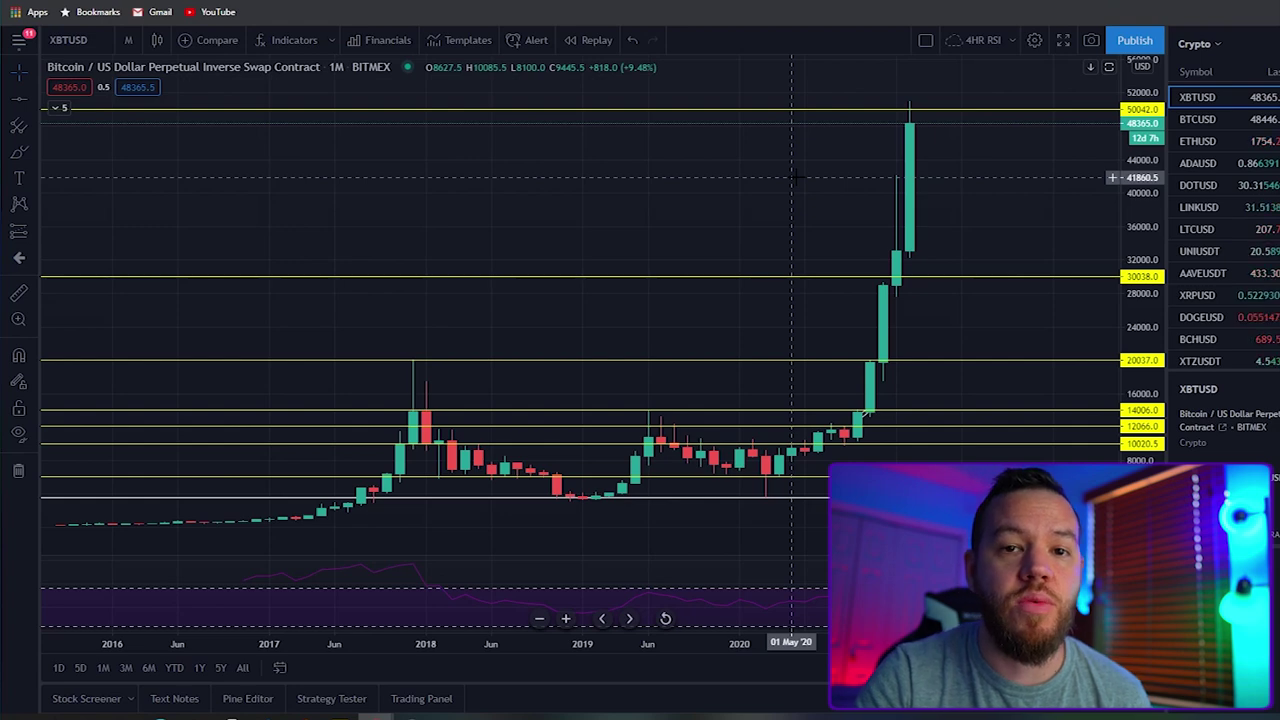
drag(793, 177, 801, 173)
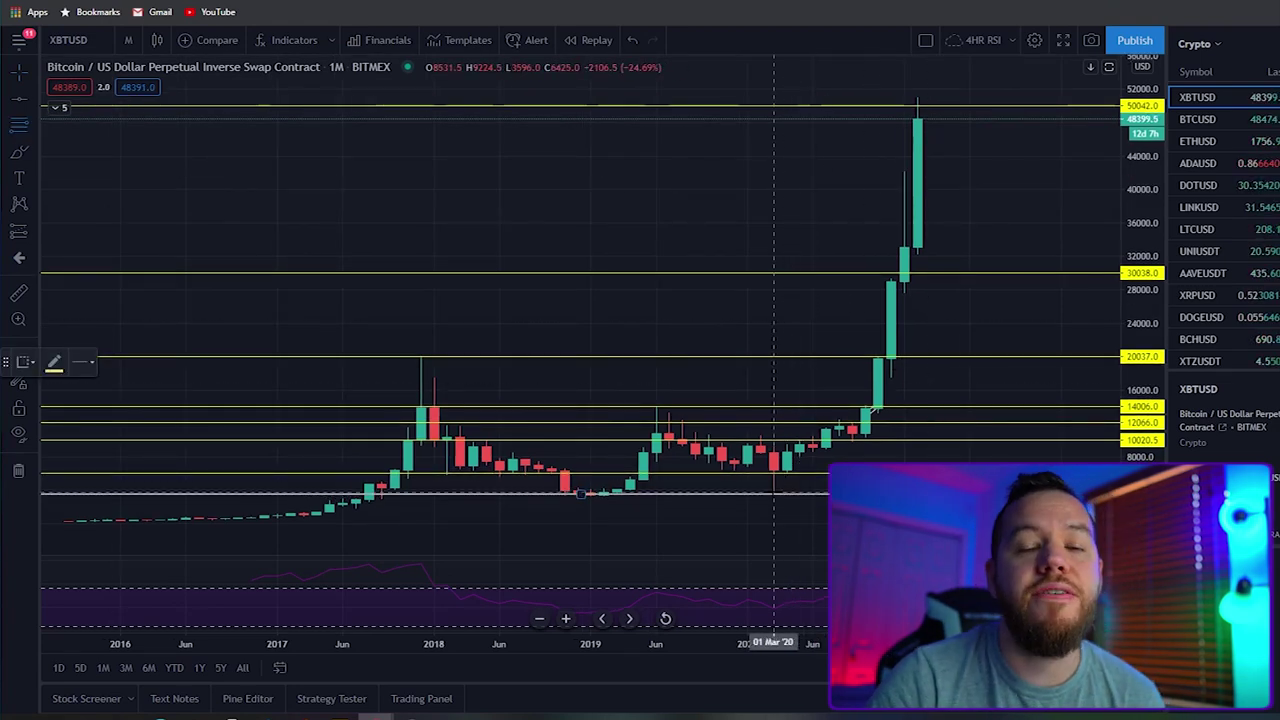
click(773, 493)
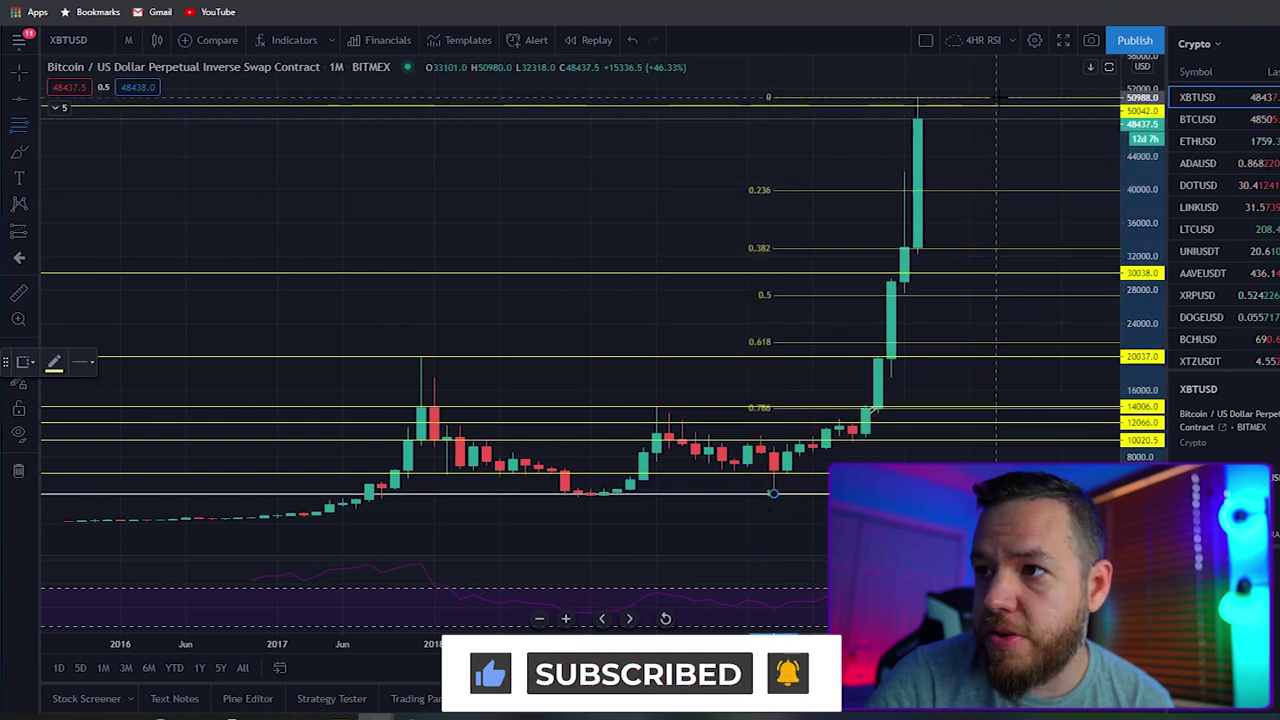
click(997, 97)
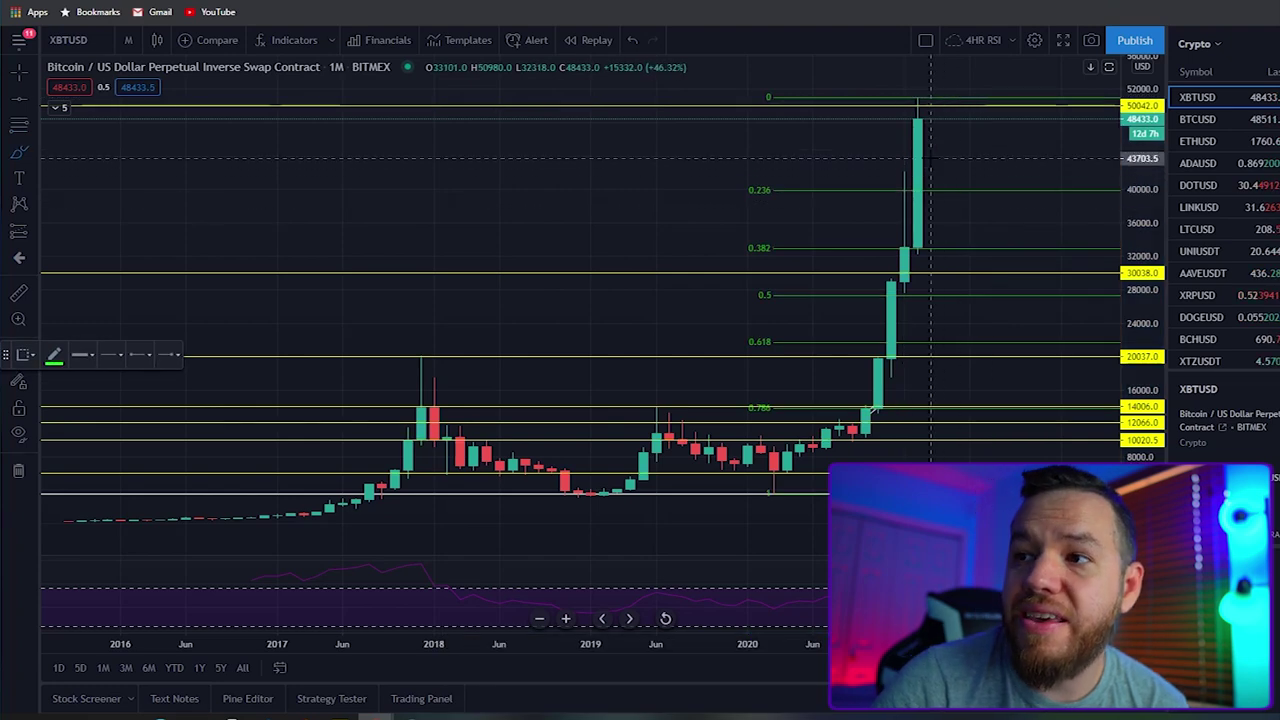
Step: Circle in green the candles at the 0.236, 0.382, 0.5, 0.618 and 0.786 Fibonacci levels, and undo all five circles
mouse_move(900, 170)
mouse_down()
mouse_move(955, 195)
mouse_move(905, 168)
mouse_up()
mouse_move(942, 228)
mouse_down()
mouse_move(878, 234)
mouse_move(940, 232)
mouse_up()
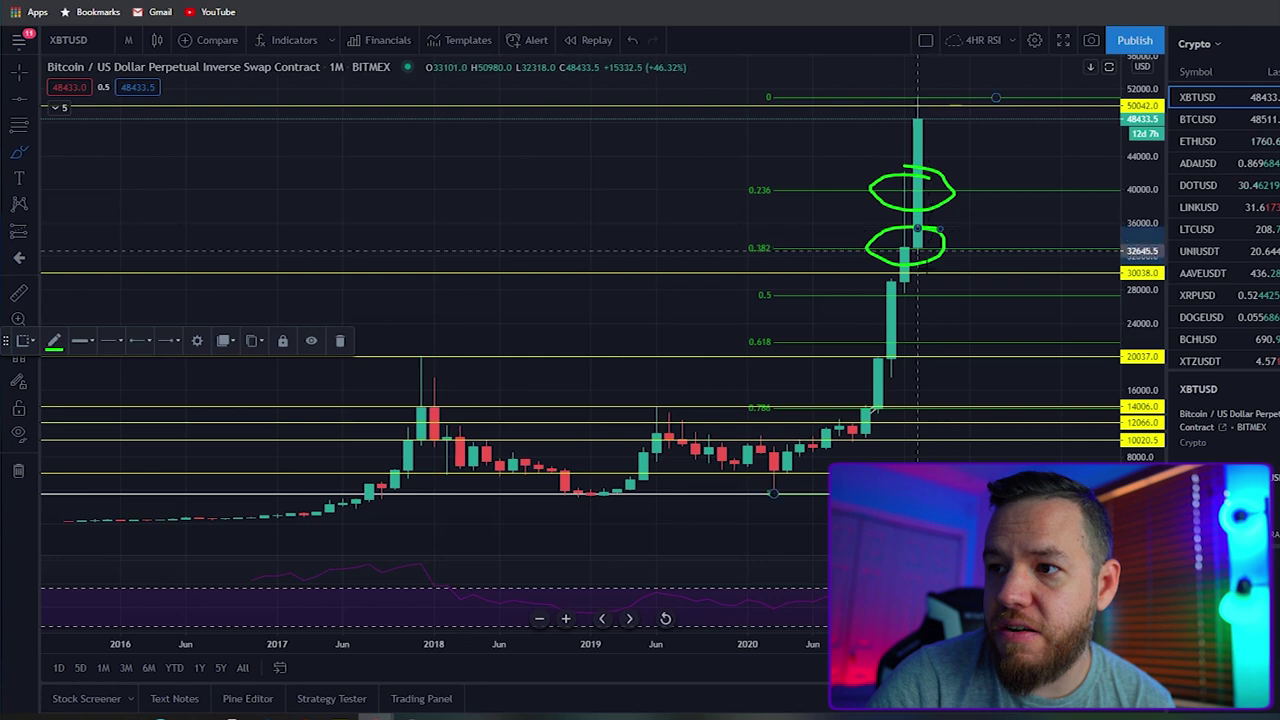
drag(925, 279, 940, 285)
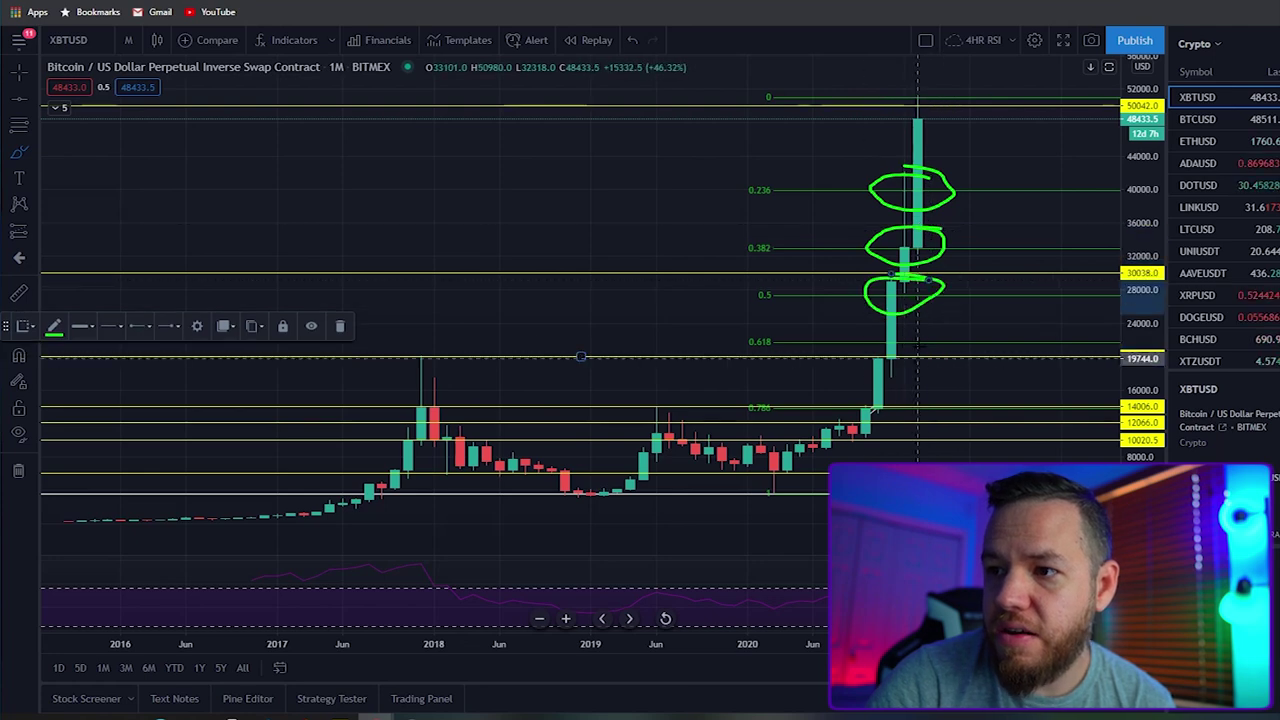
drag(910, 330, 900, 332)
drag(903, 396, 872, 410)
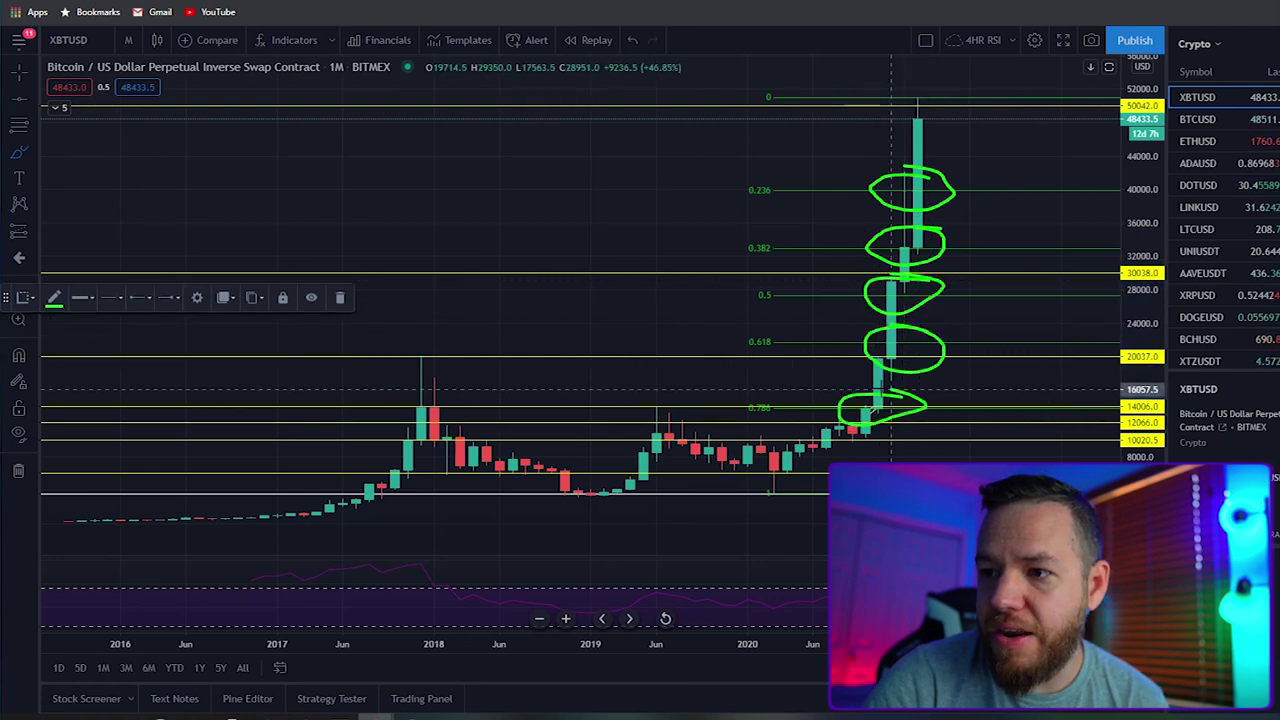
key(ctrl+z)
key(ctrl+z)
key(ctrl+z)
key(ctrl+z)
key(ctrl+z)
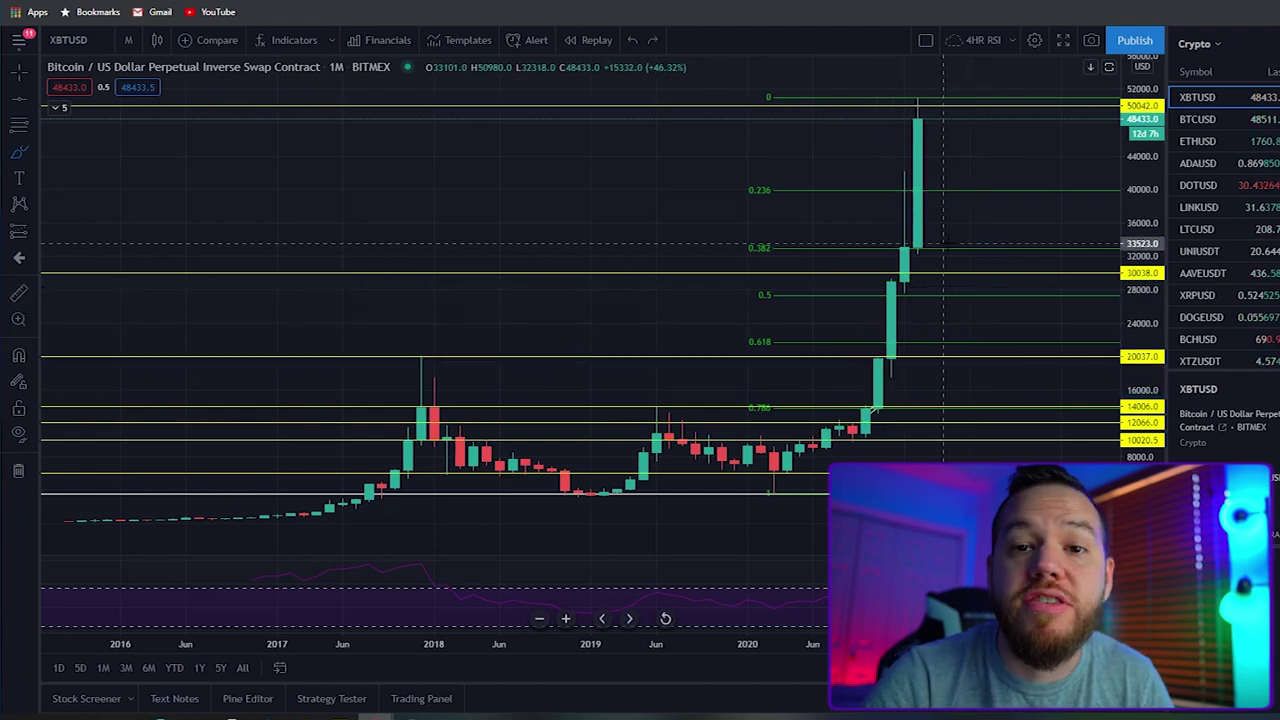
Step: Circle in turn the 0.382, 0.5 and 0.786 Fibonacci levels and the mid-2019 high near 14000, undoing each circle
mouse_move(930, 237)
mouse_down()
mouse_move(875, 250)
mouse_move(932, 238)
mouse_up()
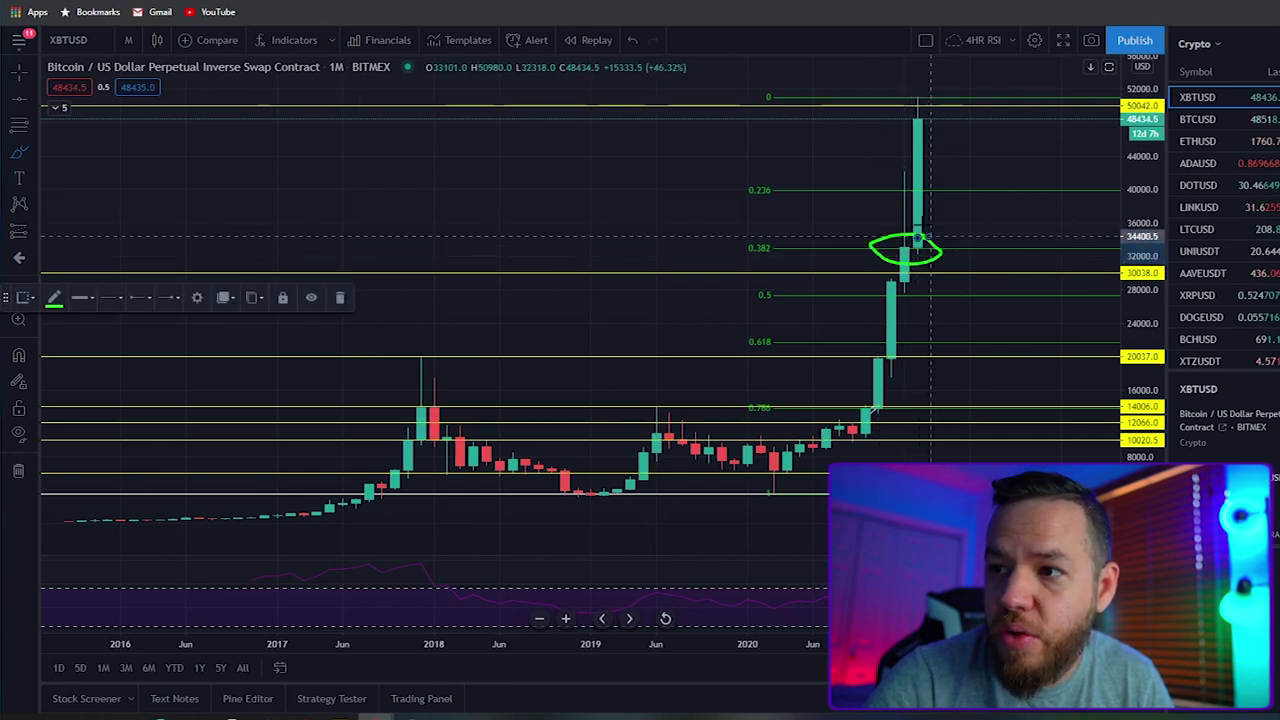
key(ctrl+z)
mouse_move(940, 238)
mouse_down()
mouse_move(918, 231)
mouse_move(930, 240)
mouse_move(900, 308)
mouse_move(928, 287)
mouse_up()
key(ctrl+z)
key(ctrl+z)
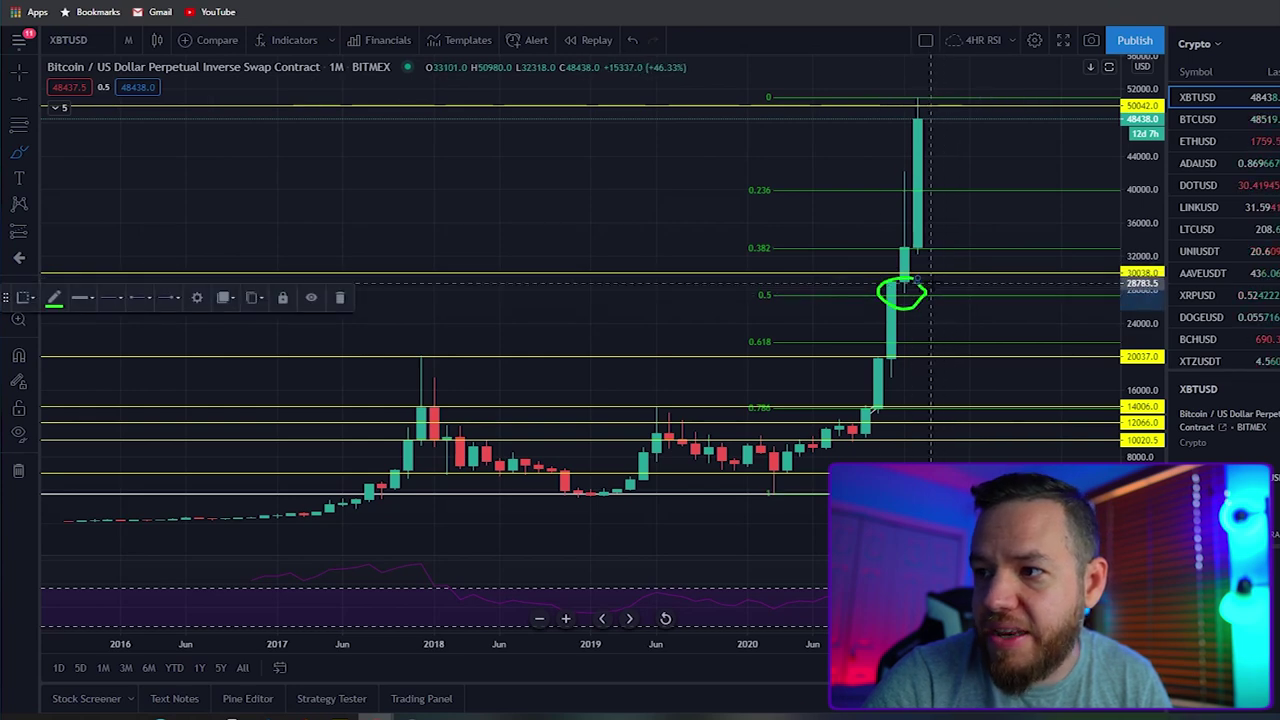
key(ctrl+z)
mouse_move(895, 396)
mouse_down()
mouse_move(866, 414)
mouse_move(893, 393)
mouse_up()
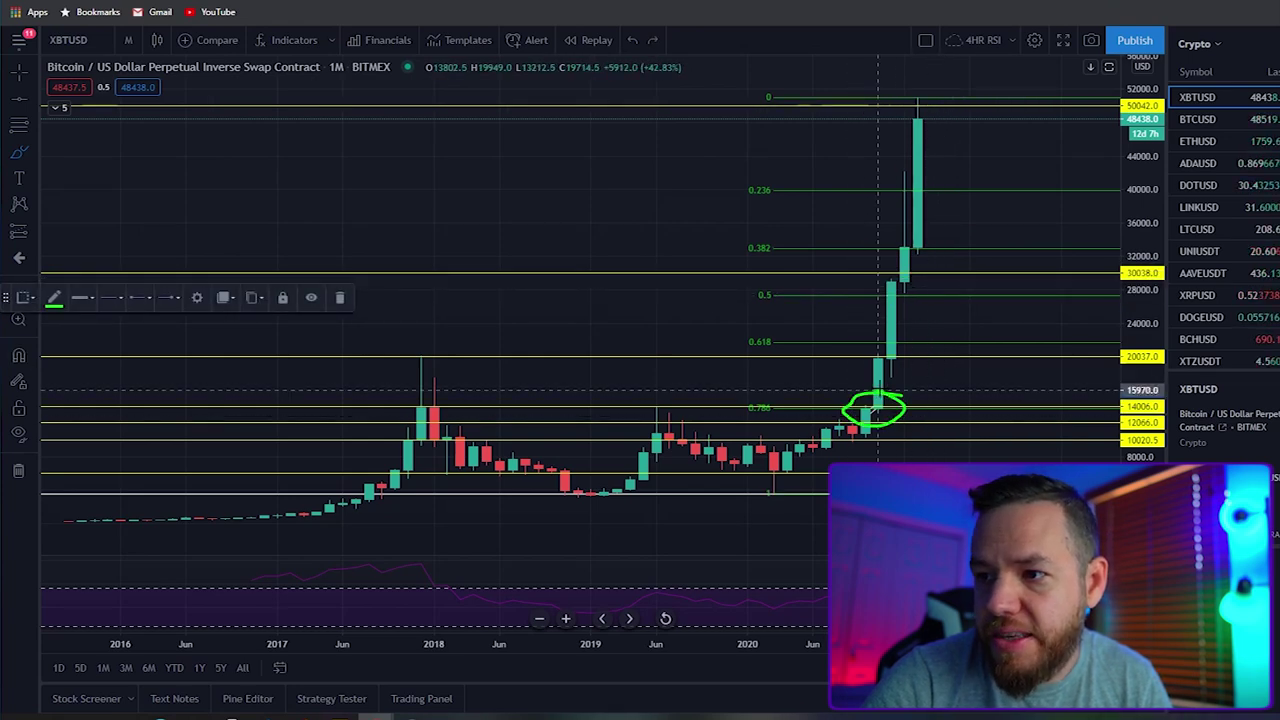
key(ctrl+z)
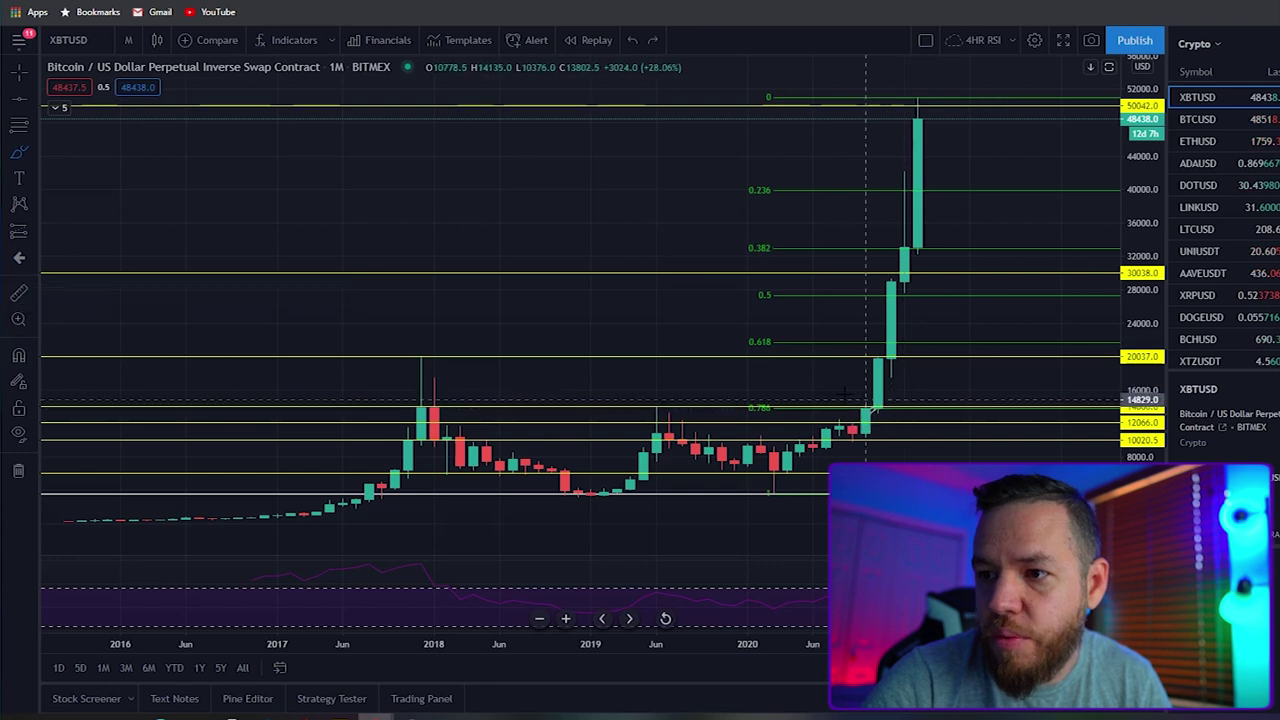
mouse_move(668, 404)
mouse_down()
mouse_move(643, 410)
mouse_move(672, 400)
mouse_up()
key(ctrl+z)
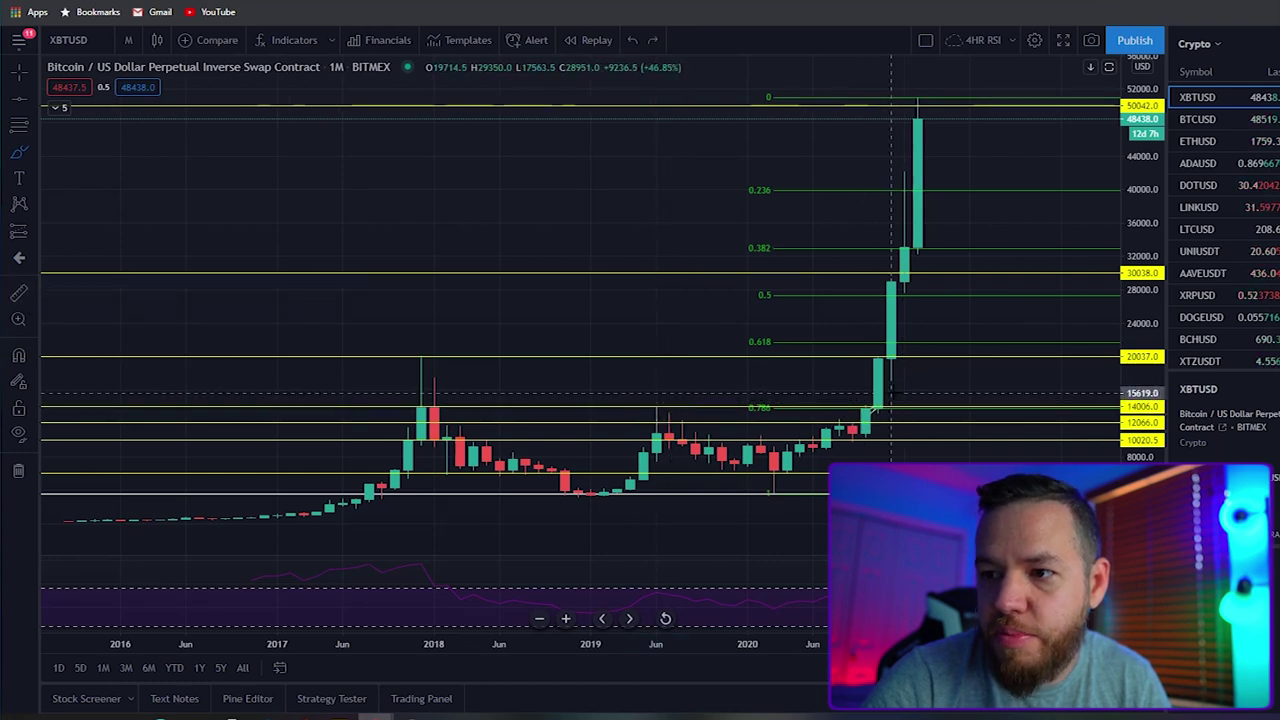
Step: Switch the chart to the 1 week timeframe and enlarge the candles from late 2019 onward
click(130, 40)
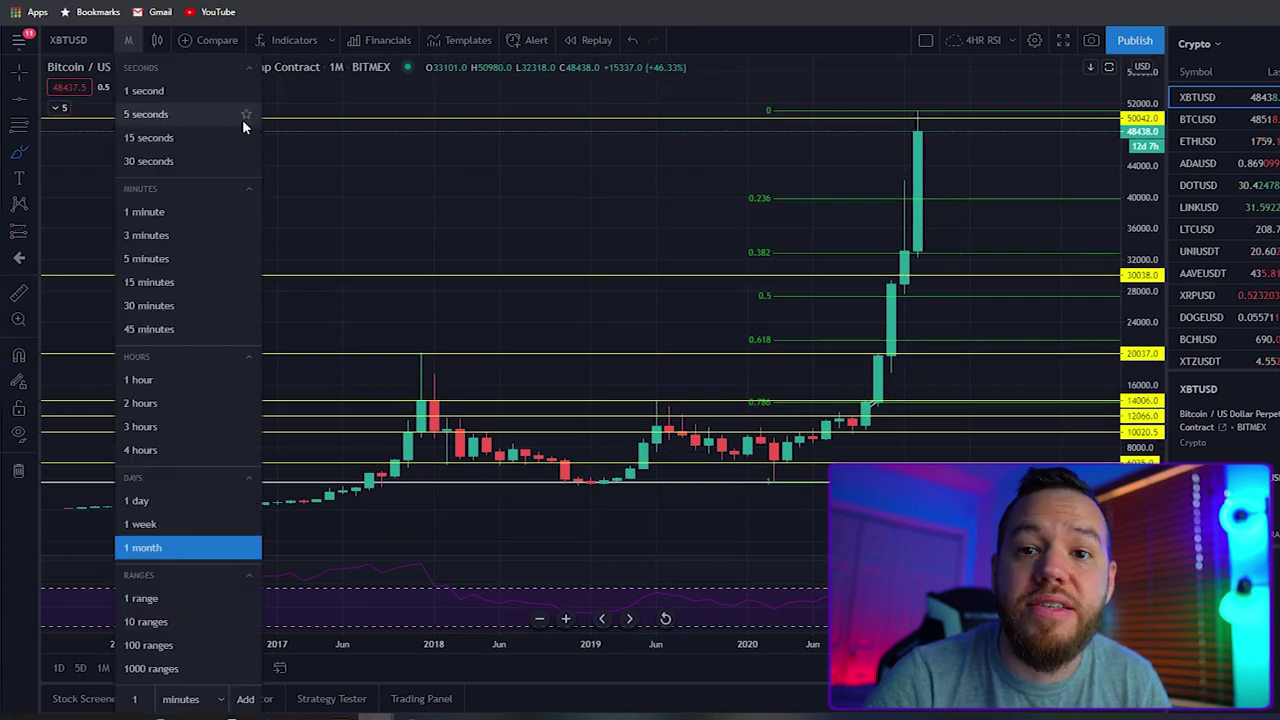
click(140, 524)
scroll(370, 440, up, 5)
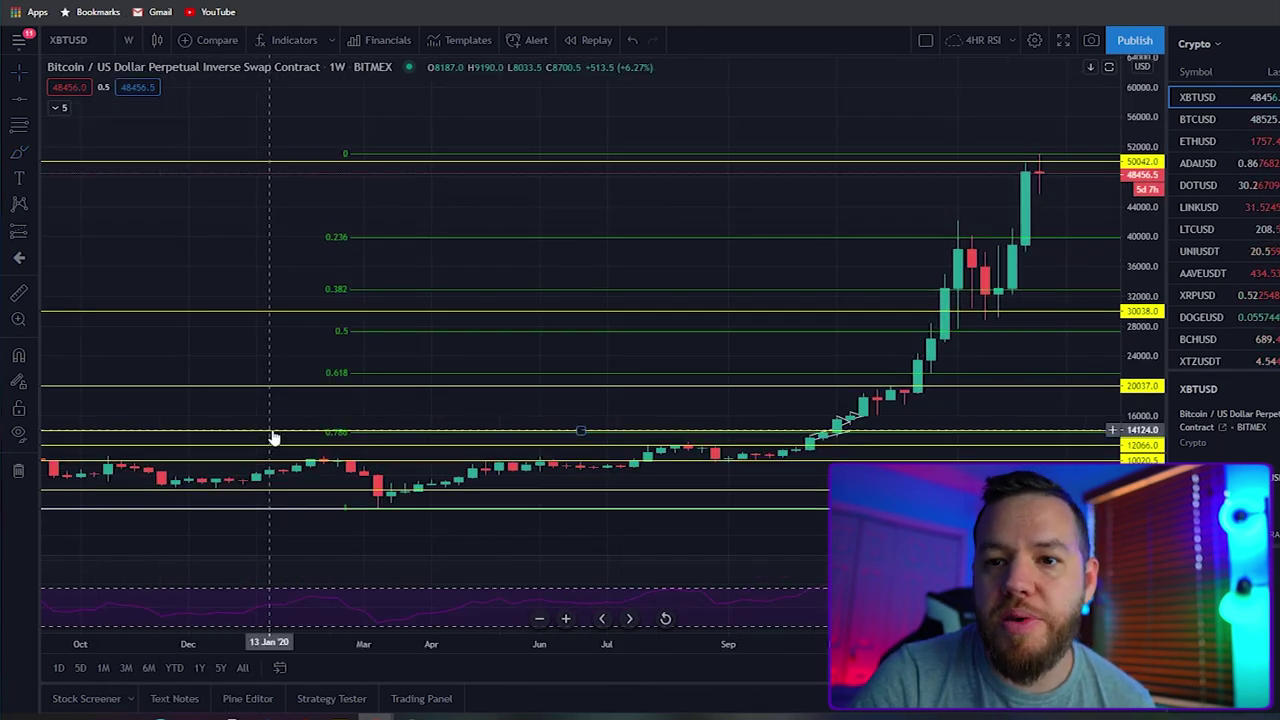
Step: Lower the color opacity of the yellow horizontal lines at 14006.0 and 20037.0
click(271, 436)
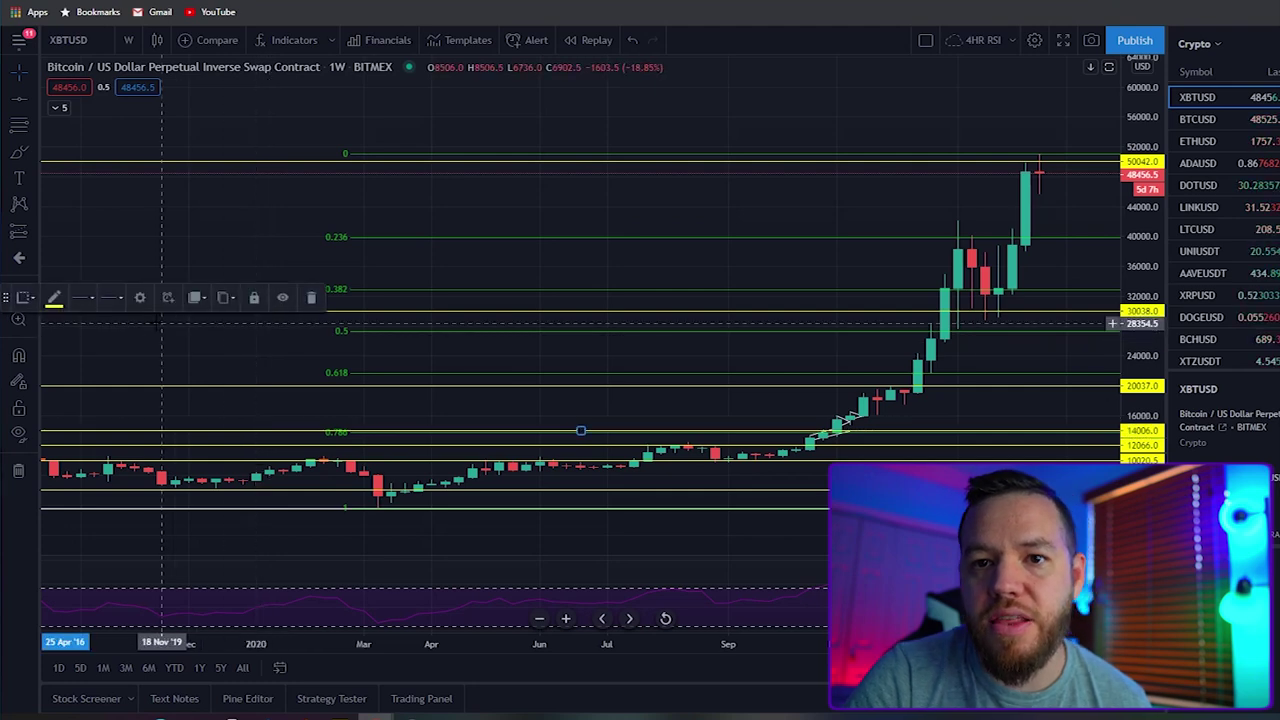
click(93, 305)
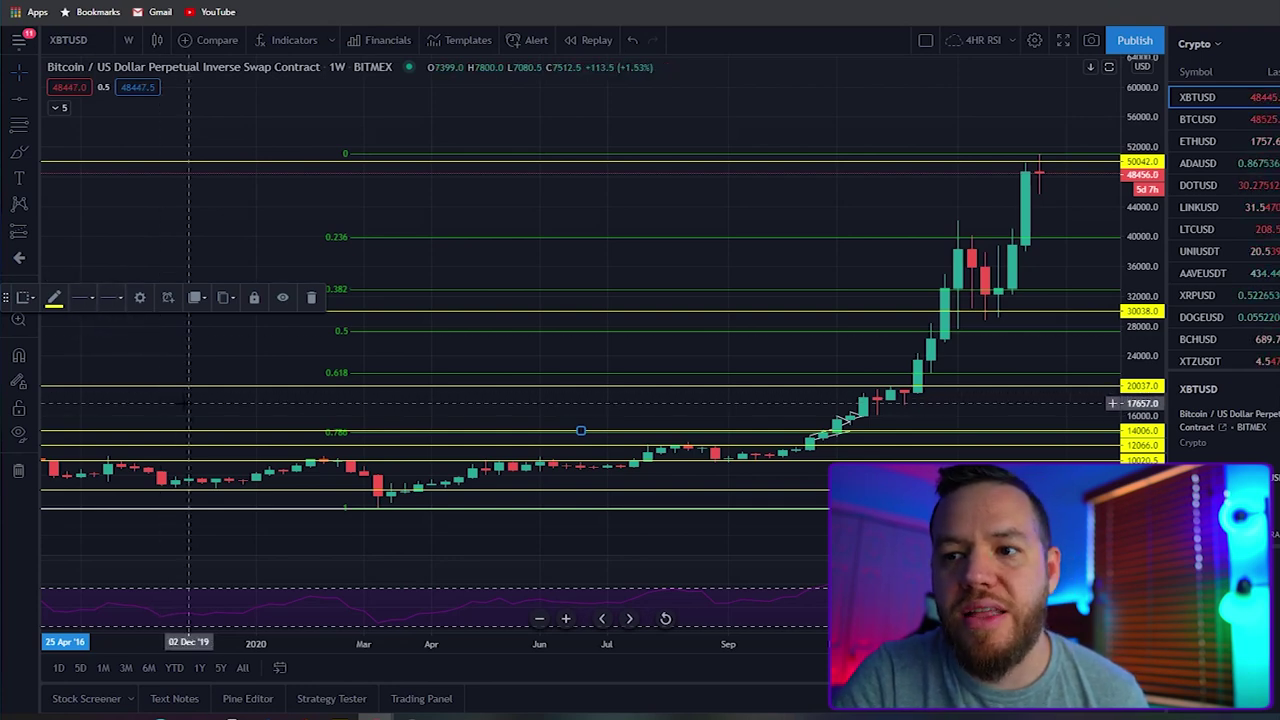
click(54, 297)
drag(54, 437, 116, 447)
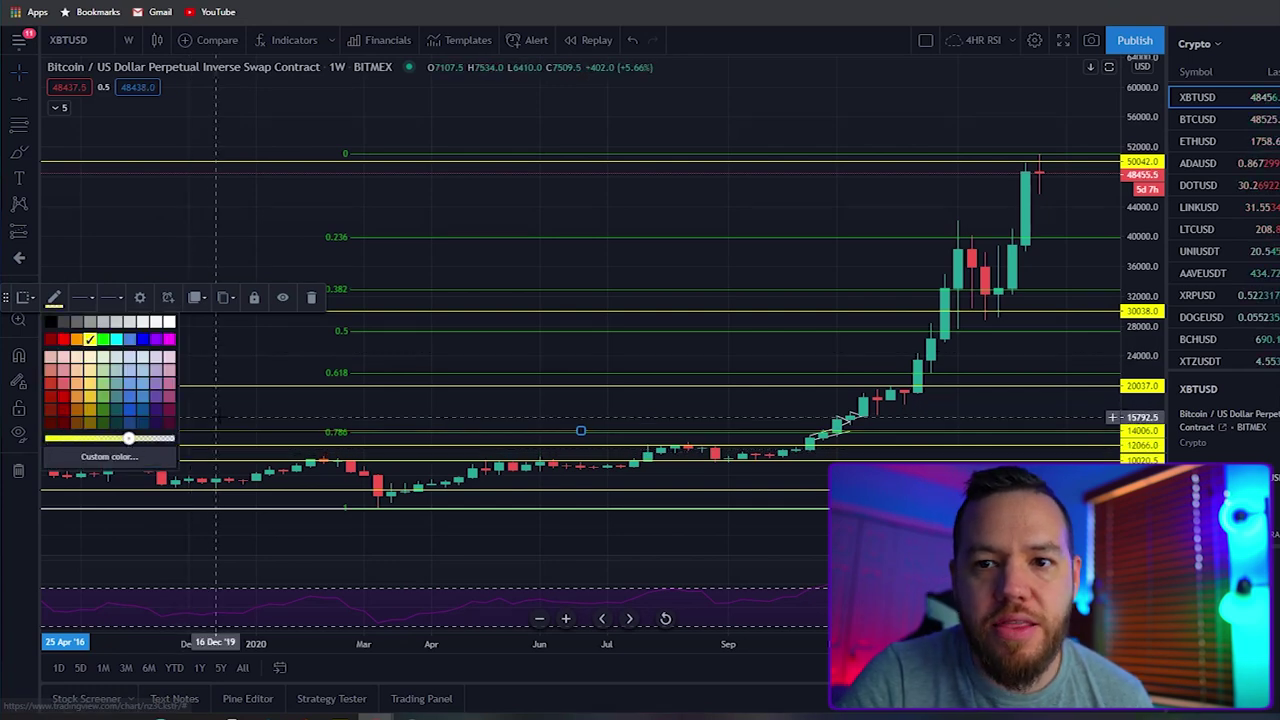
click(215, 395)
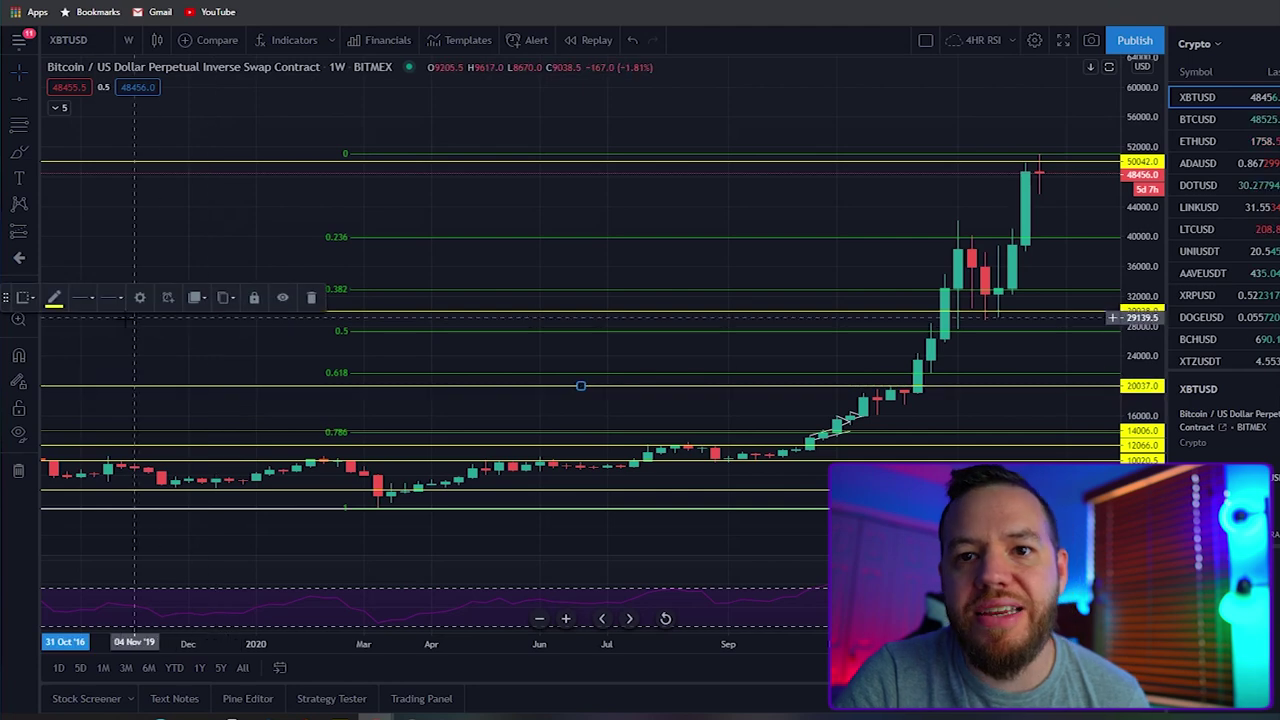
click(54, 297)
drag(50, 441, 143, 441)
click(210, 331)
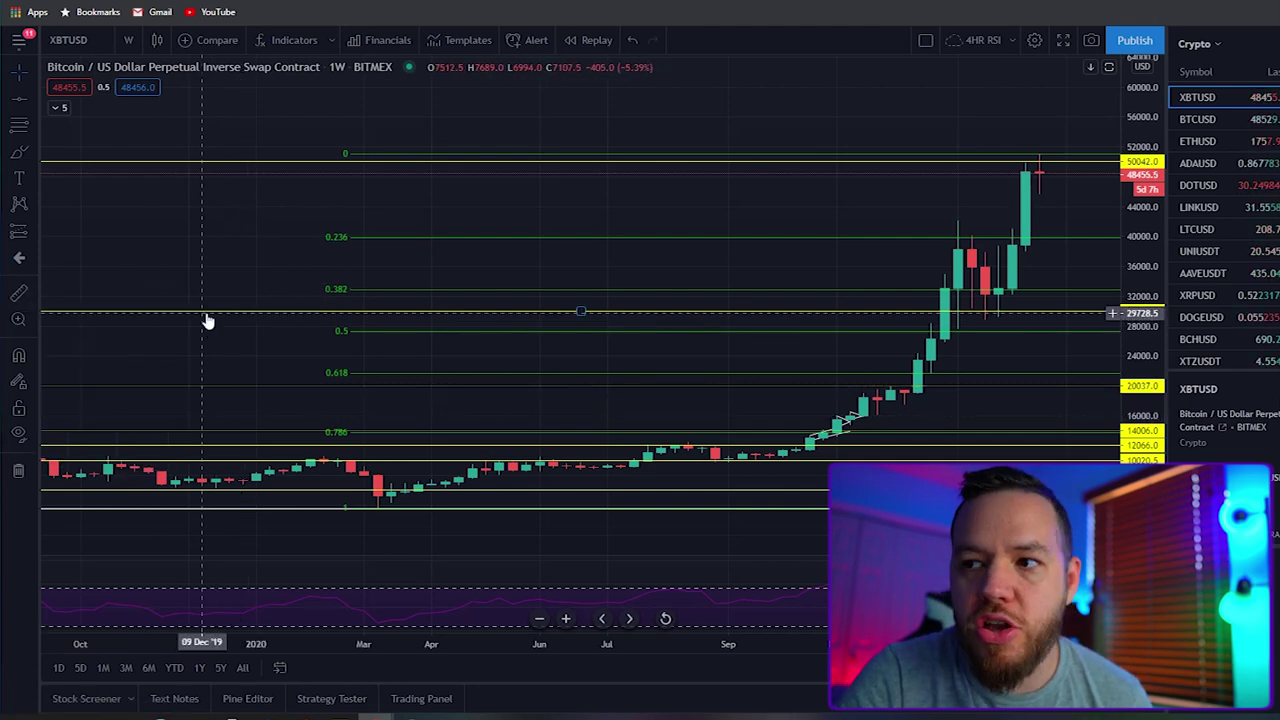
Step: Fade the yellow horizontal line at 12066.0 by lowering its color opacity
click(196, 448)
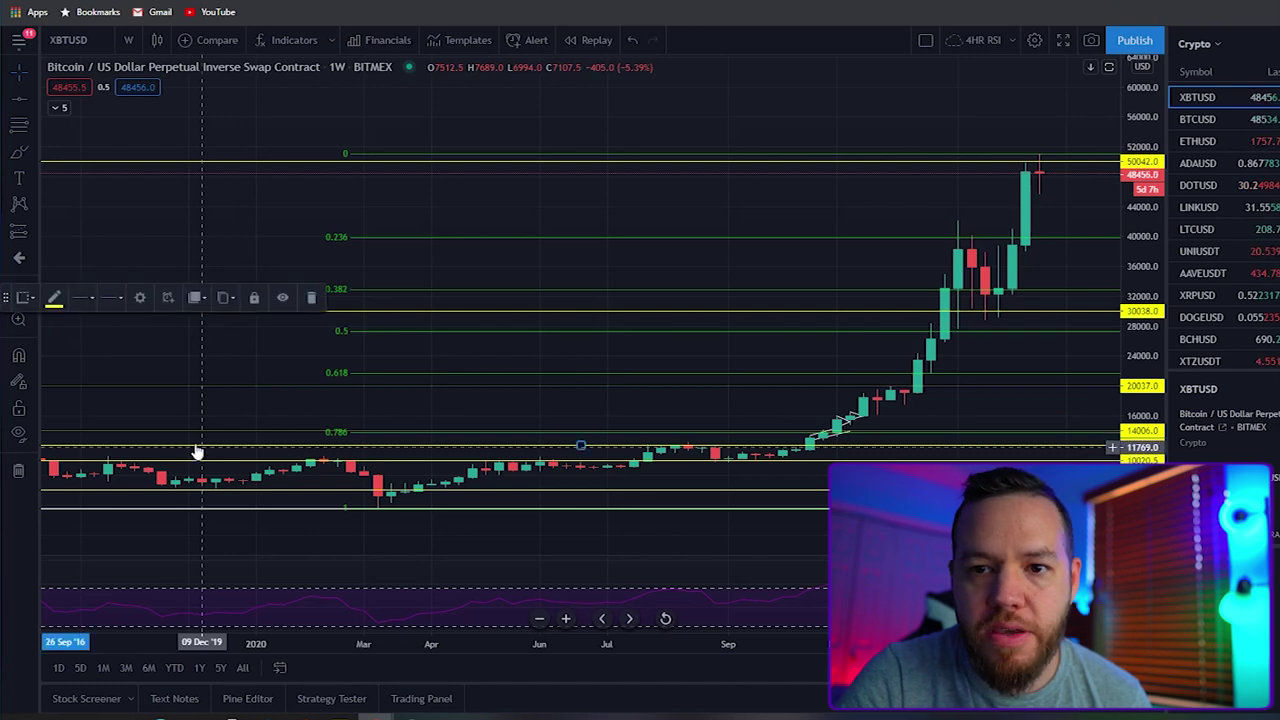
click(53, 297)
drag(50, 441, 132, 445)
Step: Circle the latest weekly candles around the 50042.0 line with the green brush and delete the circle
drag(365, 310, 320, 310)
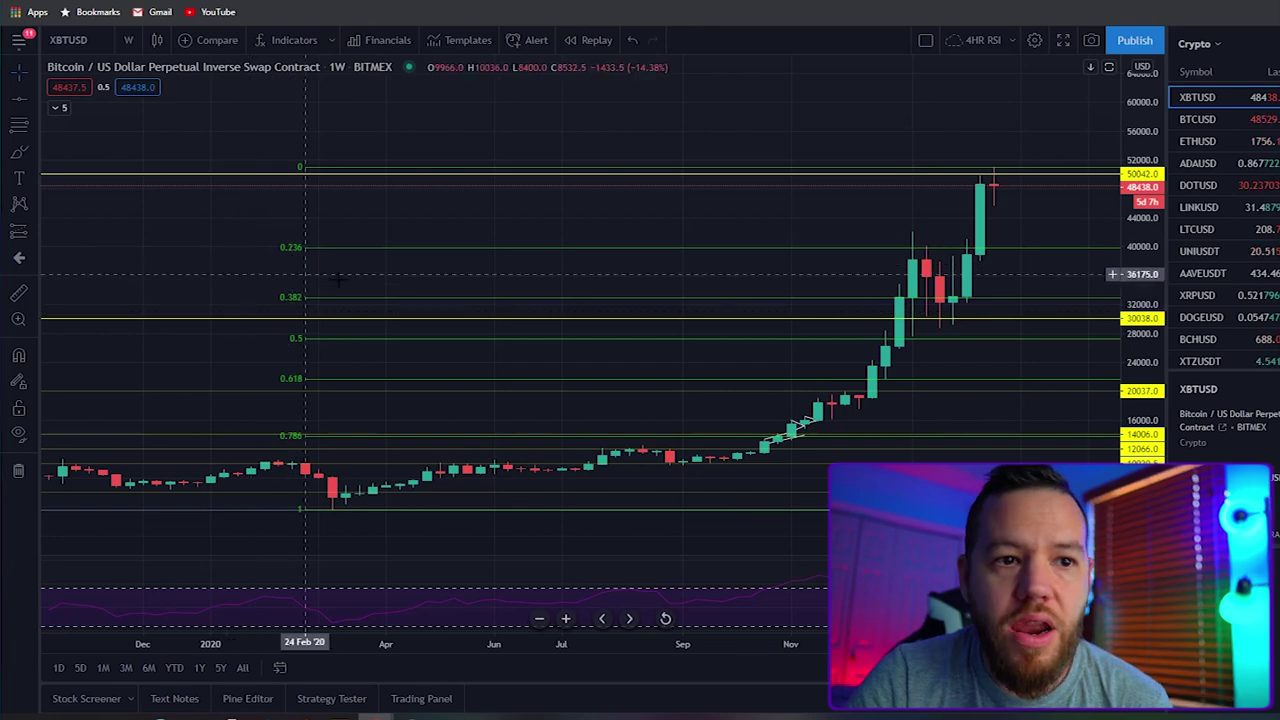
drag(1146, 356, 1153, 285)
drag(822, 200, 757, 200)
drag(835, 640, 677, 640)
drag(636, 203, 776, 188)
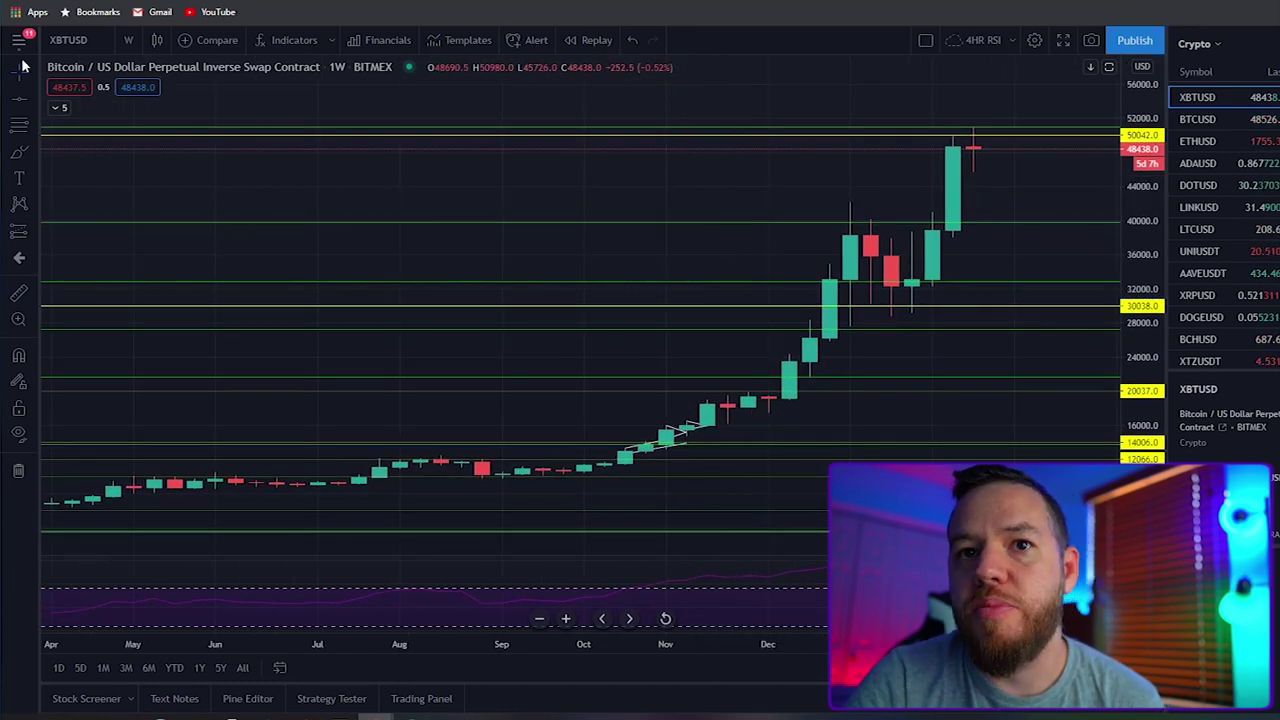
click(18, 152)
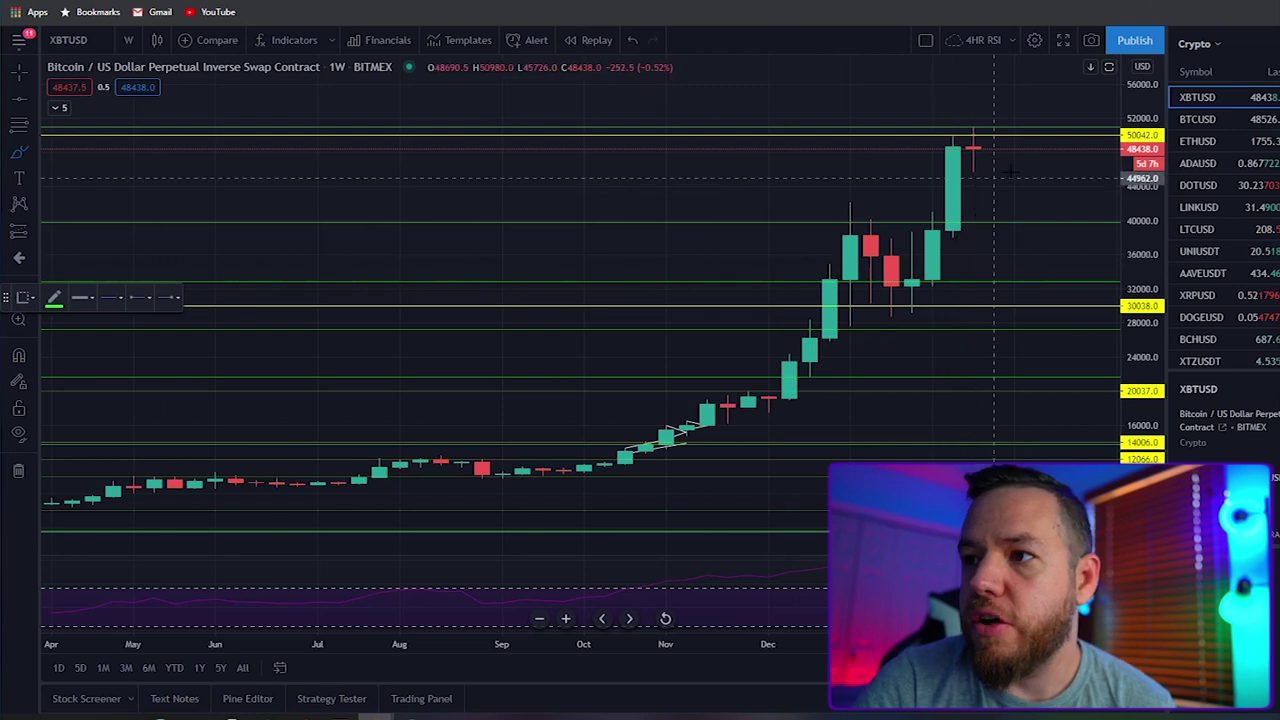
mouse_move(993, 113)
mouse_down()
mouse_move(1000, 190)
mouse_move(955, 100)
mouse_up()
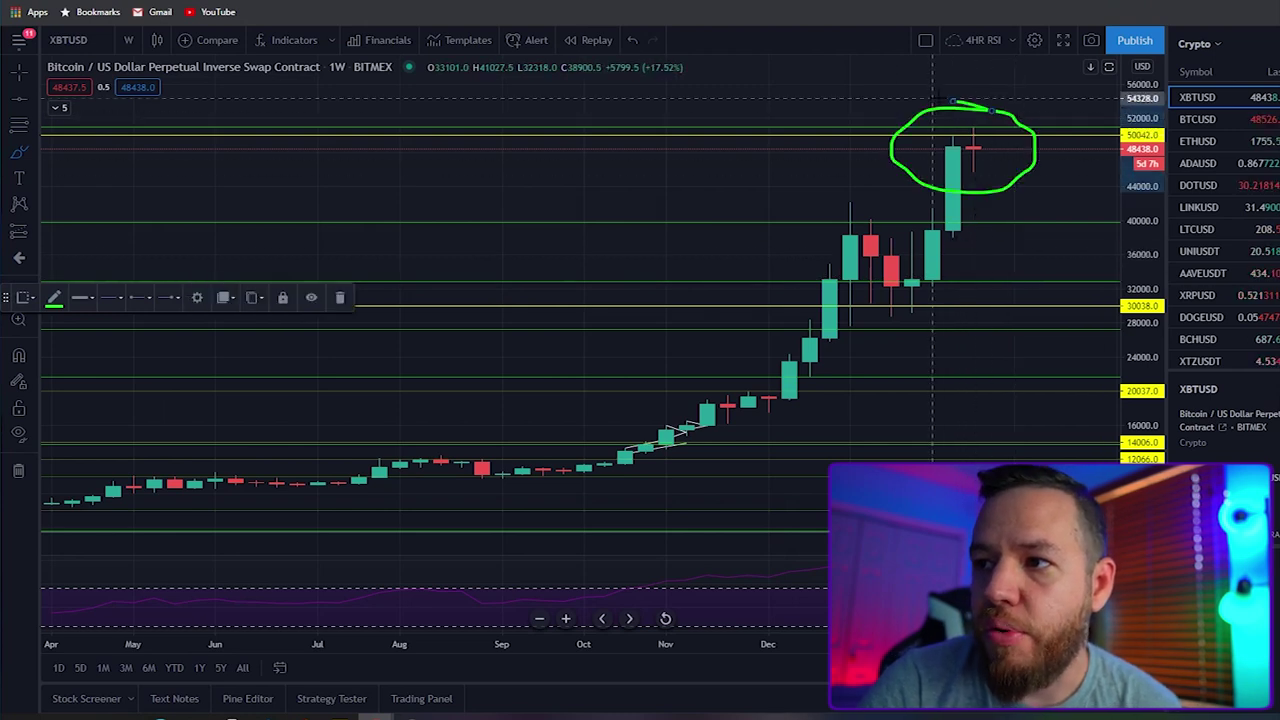
key(Delete)
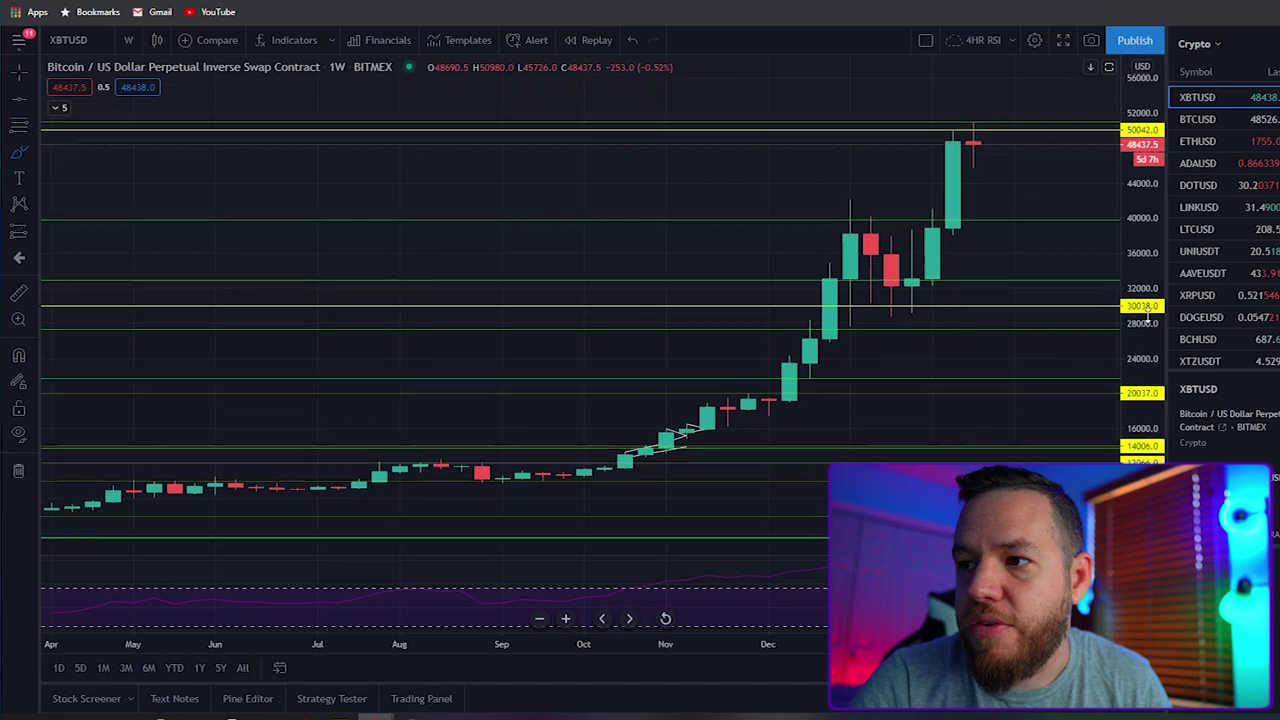
Step: Circle the January 2021 candles around the 30038.0 line repeatedly with the brush, undoing each circle
drag(1154, 341, 1153, 330)
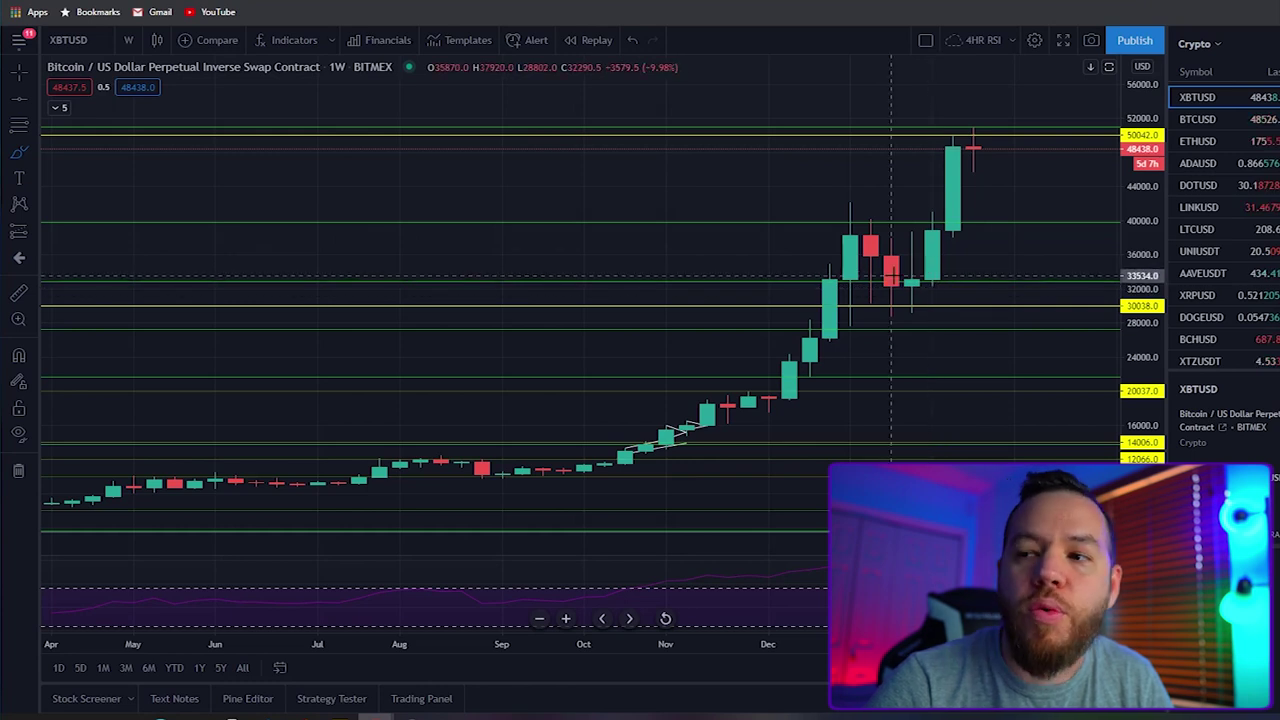
mouse_move(950, 288)
mouse_down()
mouse_move(830, 328)
mouse_move(911, 283)
mouse_up()
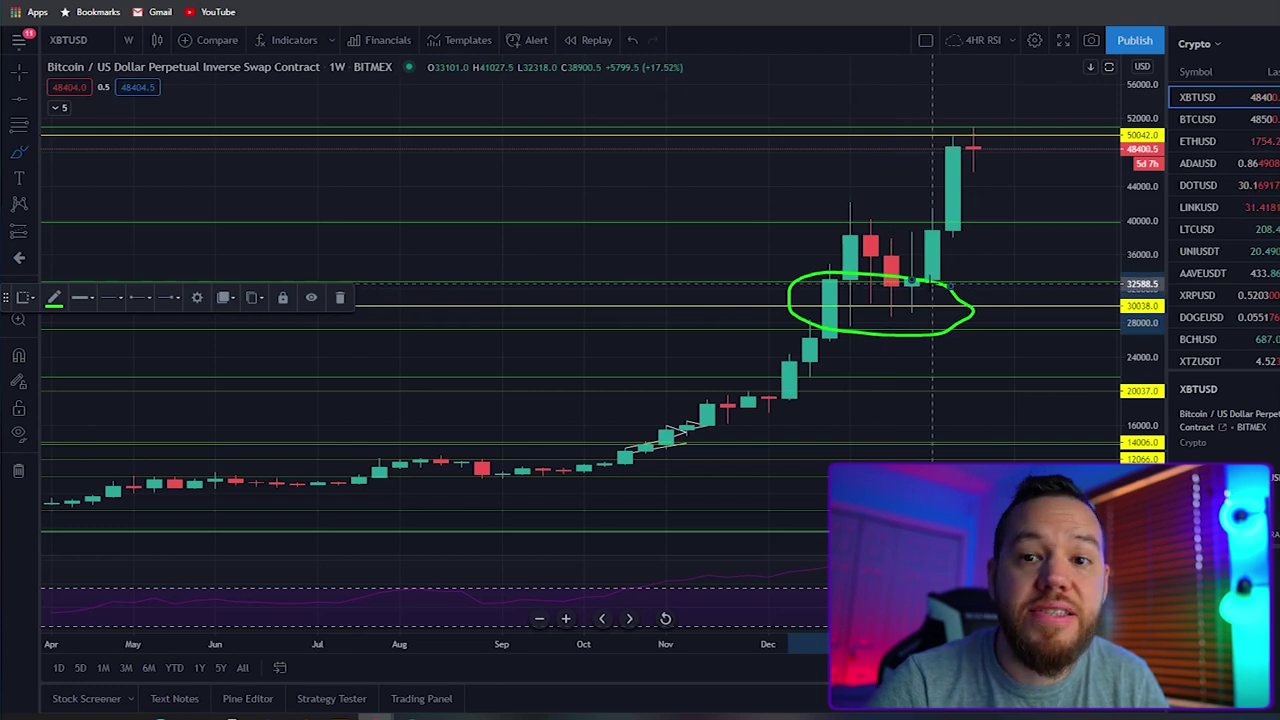
key(ctrl+z)
drag(890, 268, 973, 273)
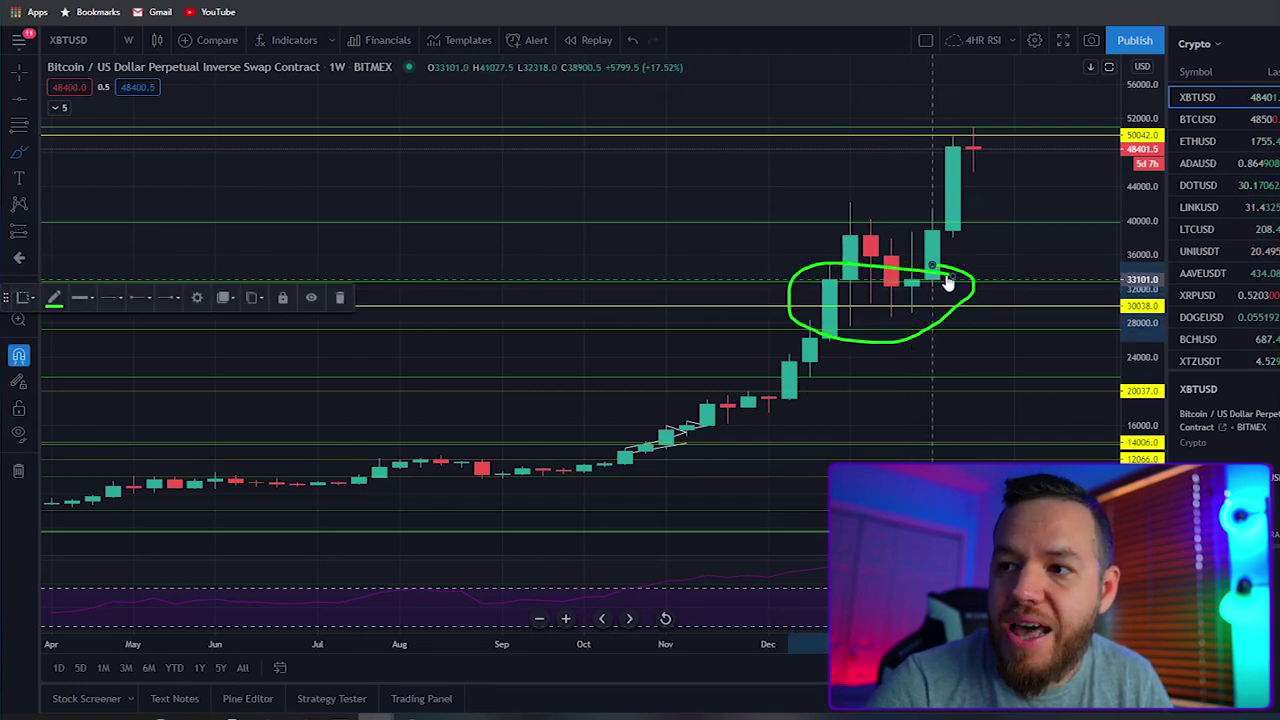
key(ctrl+z)
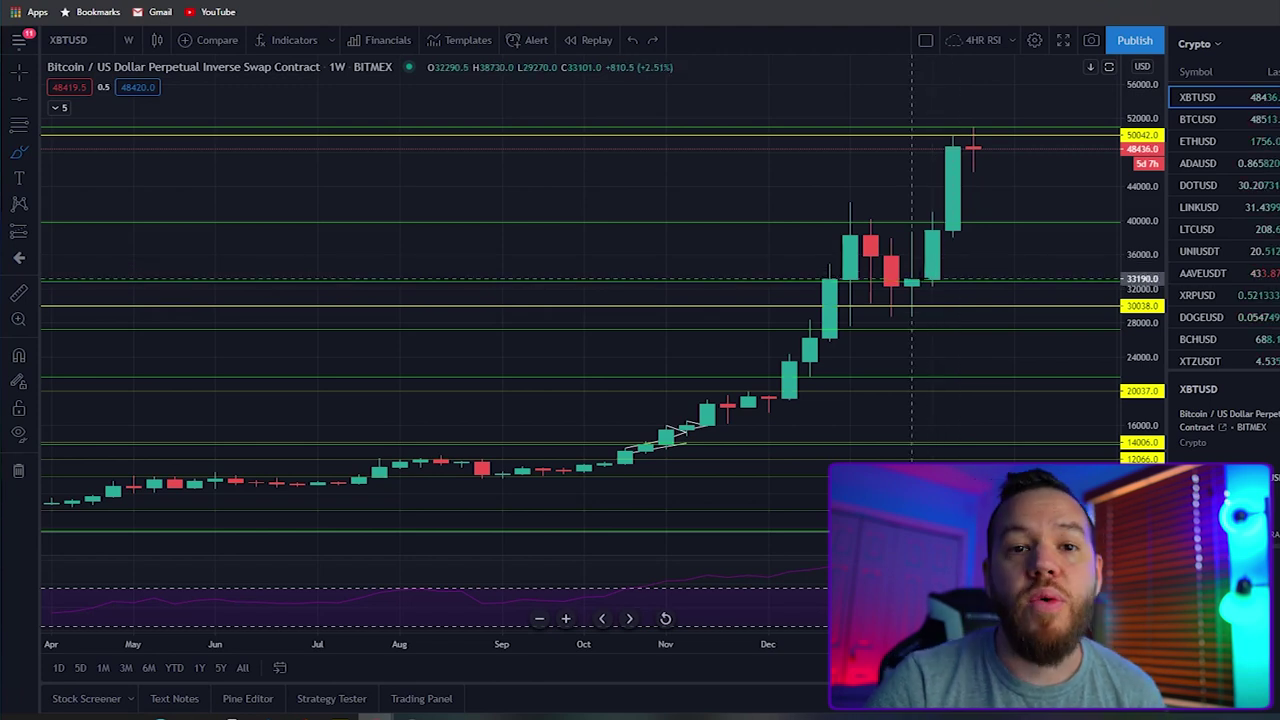
key(ctrl+y)
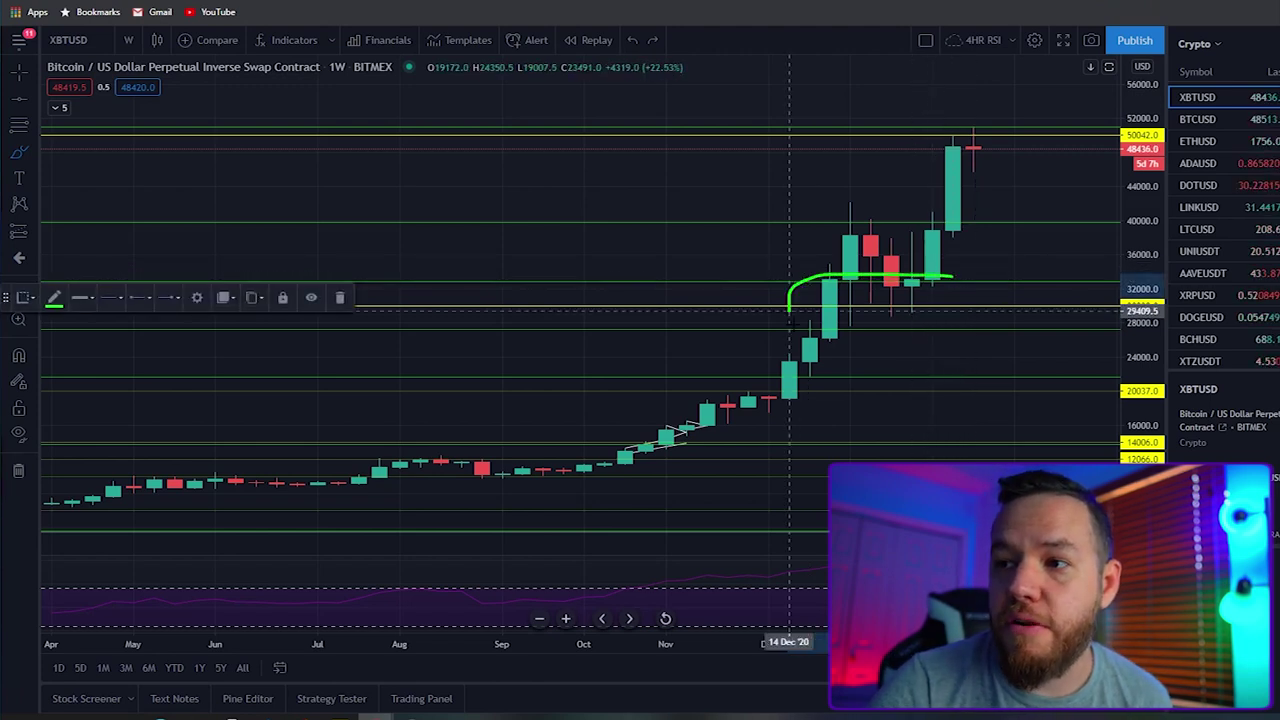
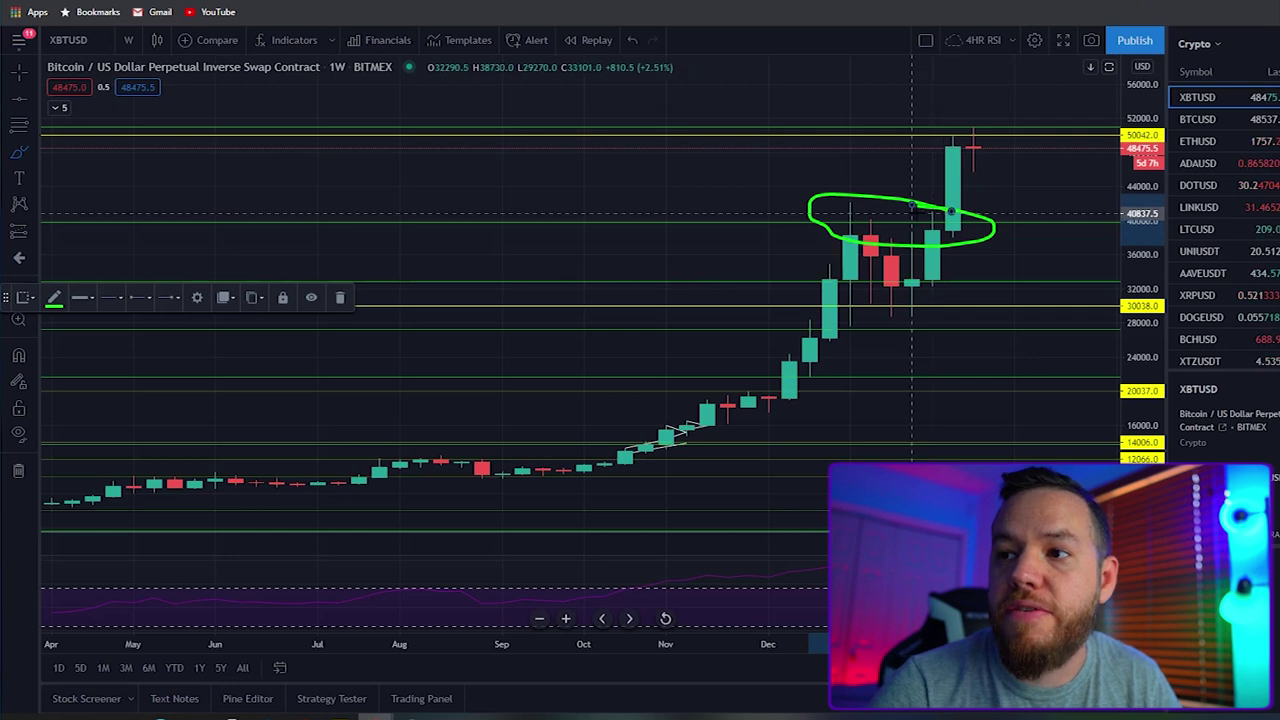
Step: Circle the weekly highs and the breakout candles around the green Fibonacci level near 40000, undoing each circle
key(ctrl+z)
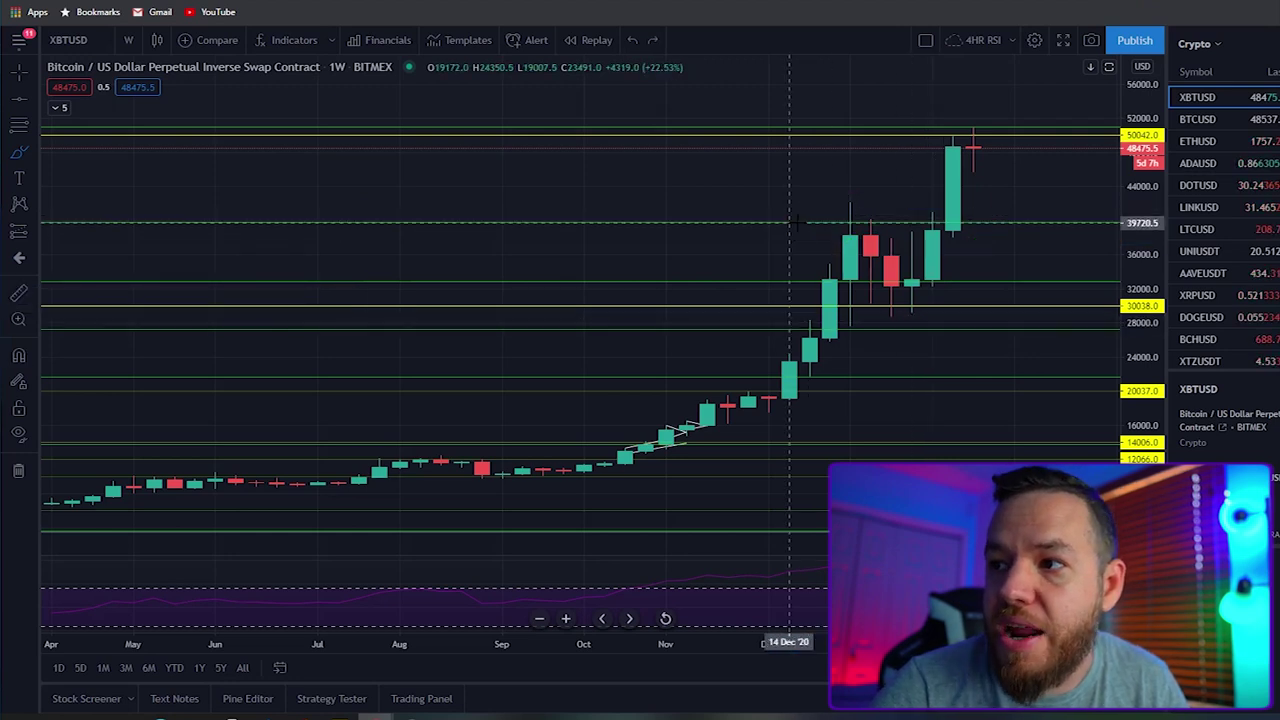
mouse_move(942, 207)
mouse_down()
mouse_move(900, 203)
mouse_move(948, 236)
mouse_move(952, 213)
mouse_up()
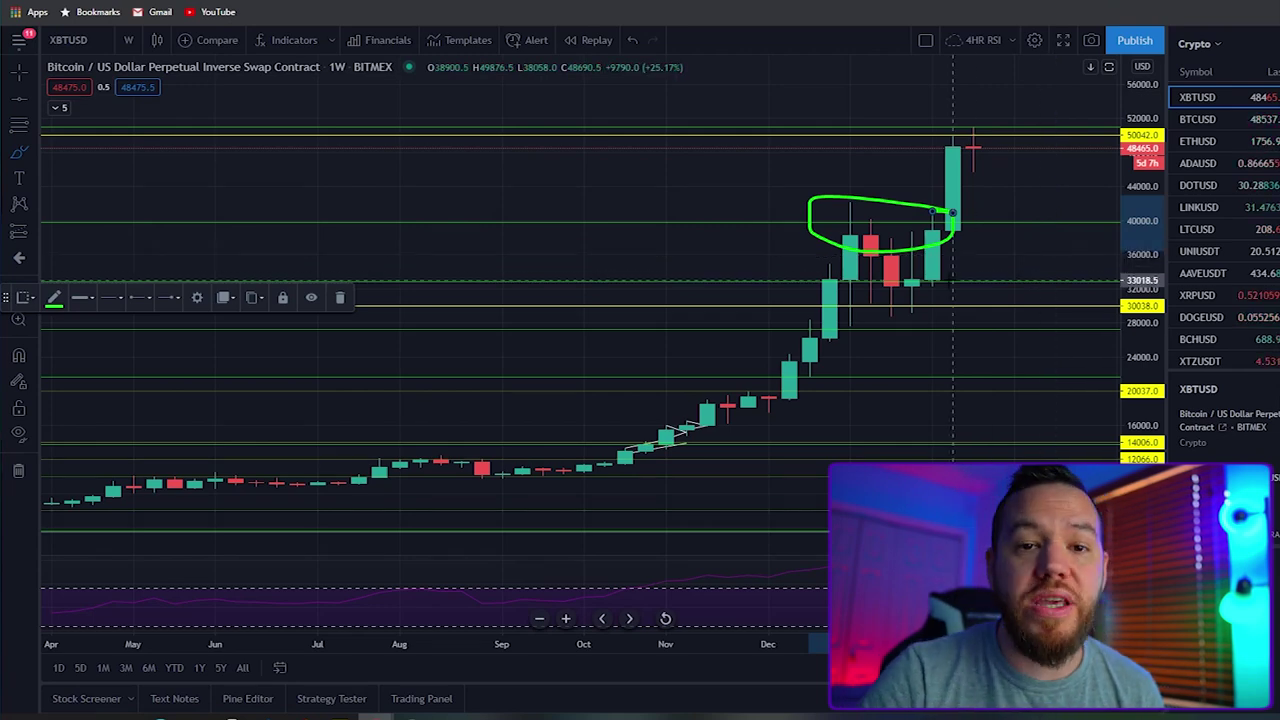
key(ctrl+z)
drag(890, 226, 993, 212)
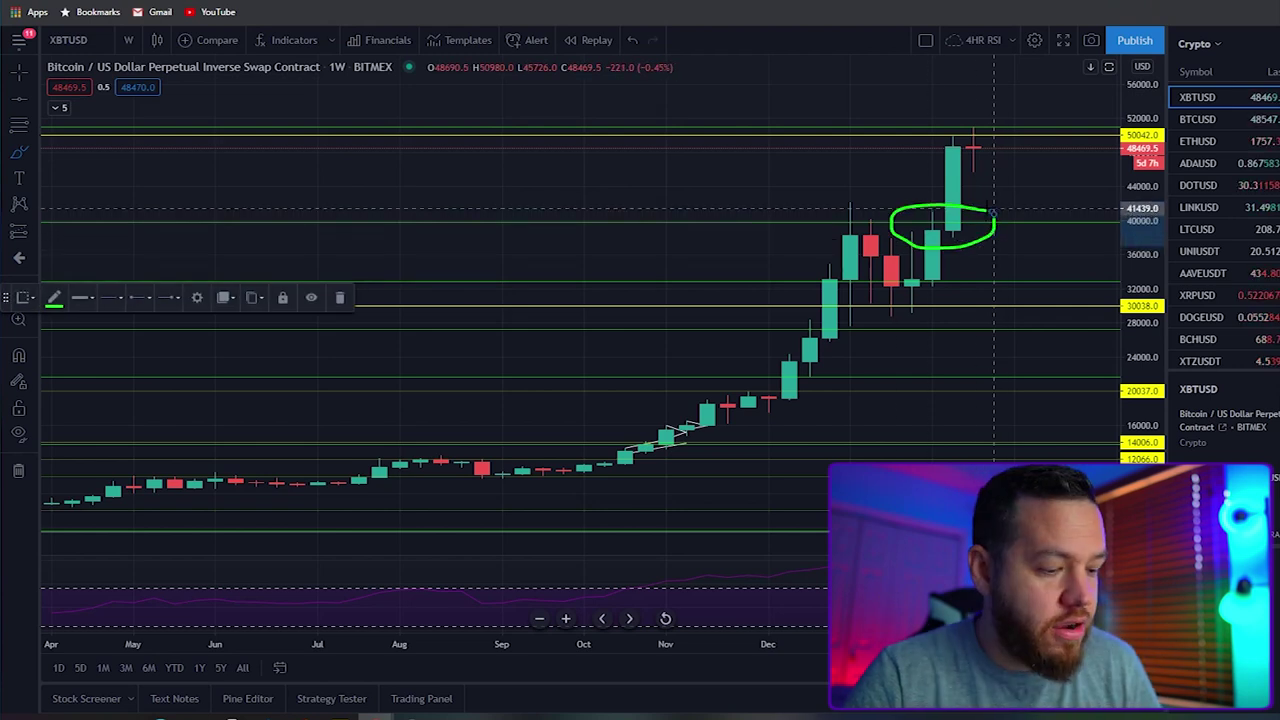
key(ctrl+z)
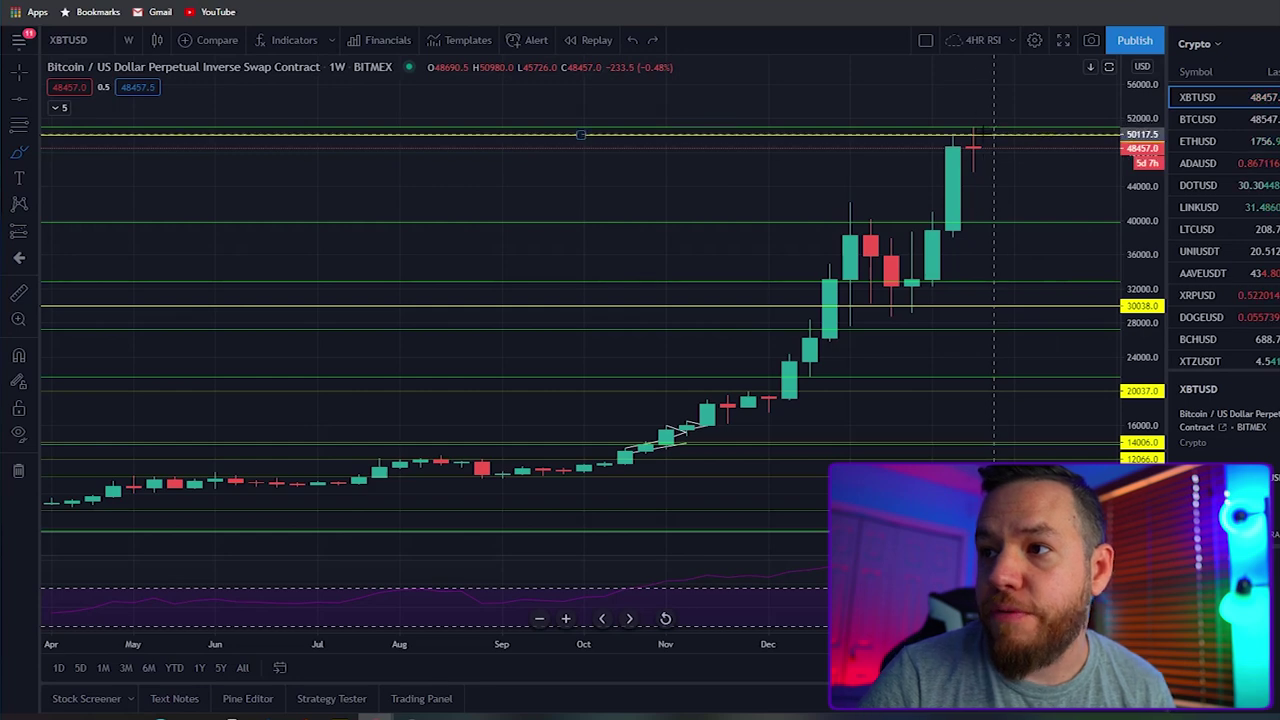
Step: Circle the two latest weekly candles at the 50042.0 line twice, undoing each circle
mouse_move(974, 132)
mouse_down()
mouse_move(993, 176)
mouse_move(1052, 226)
mouse_move(1038, 211)
mouse_up()
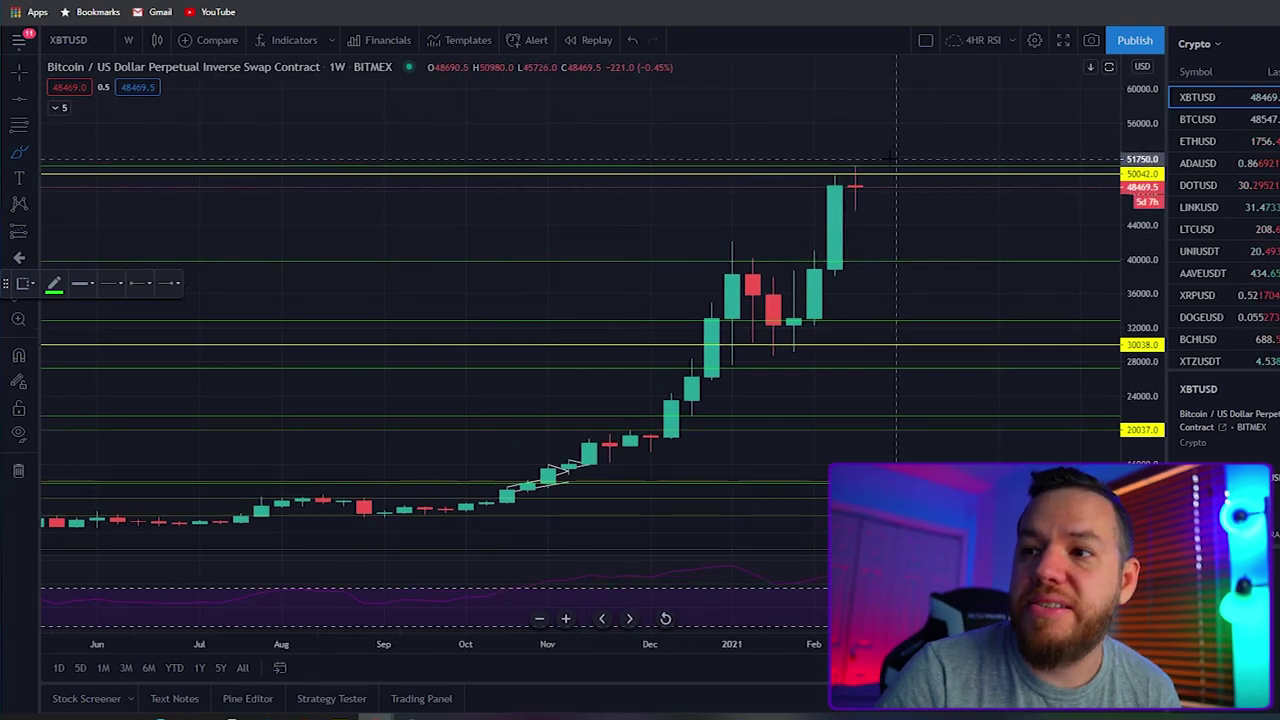
mouse_move(877, 153)
mouse_down()
mouse_move(793, 203)
mouse_move(825, 129)
mouse_up()
key(ctrl)
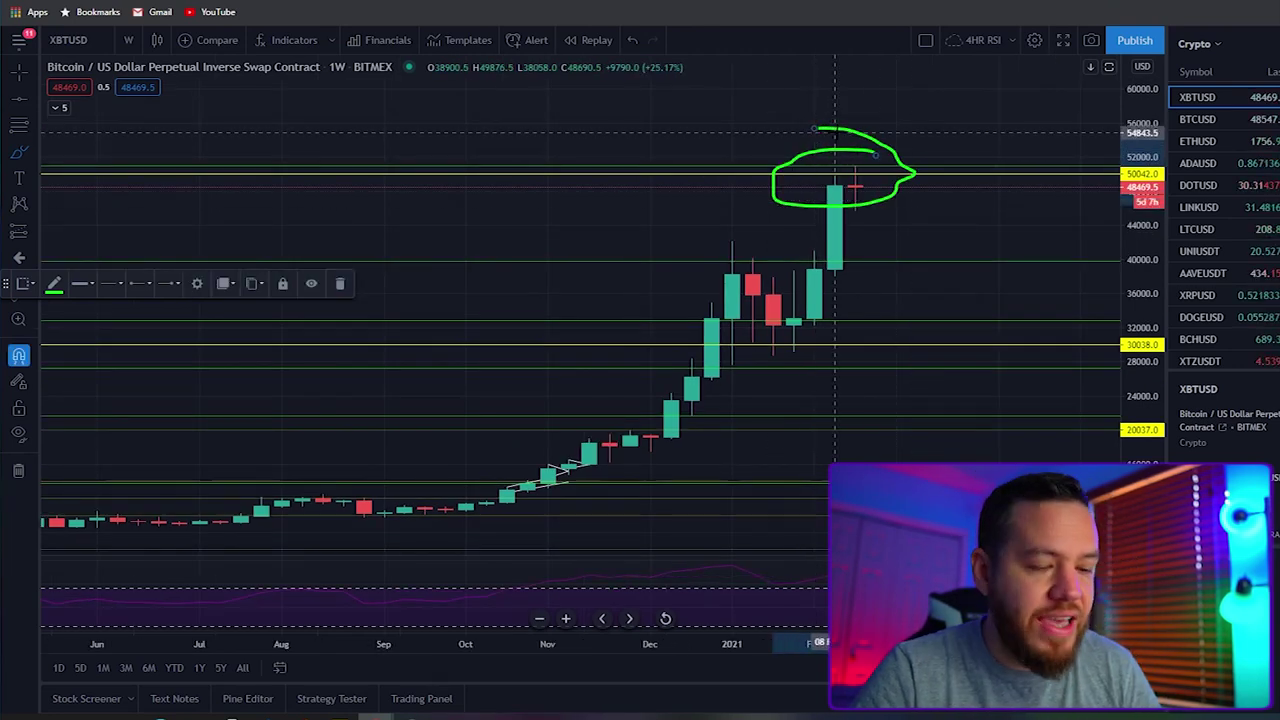
key(ctrl+z)
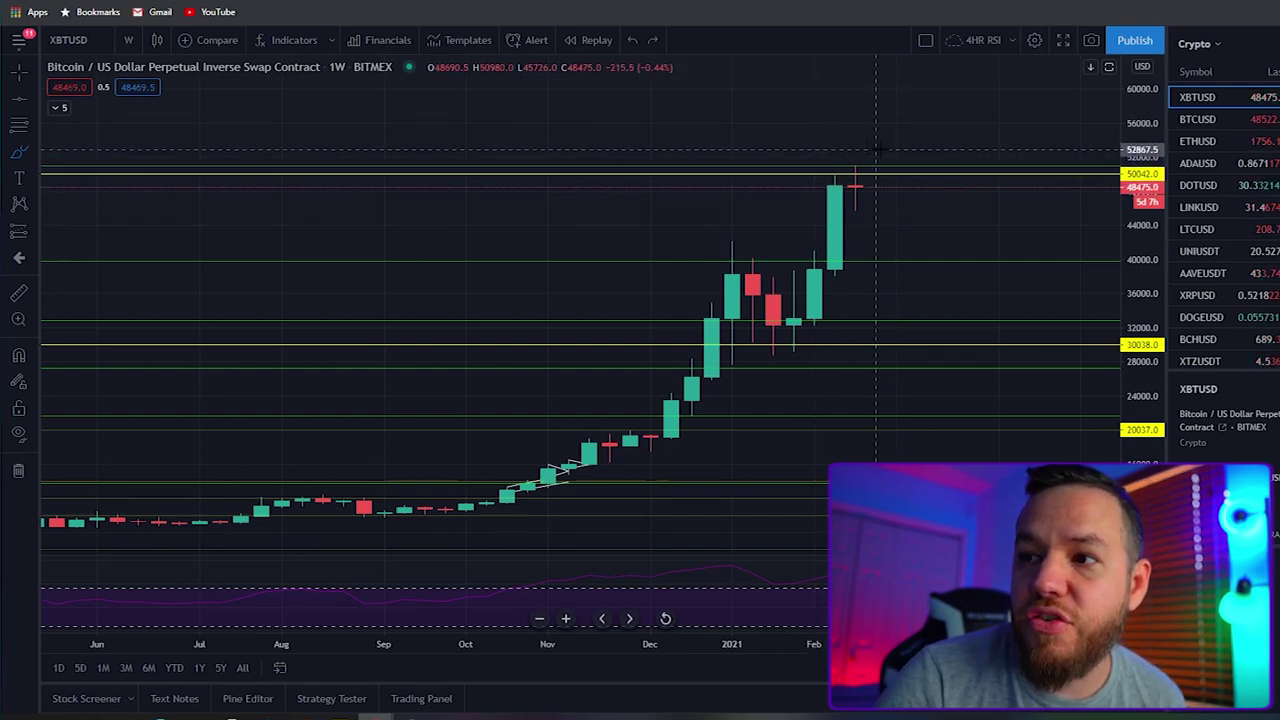
drag(866, 146, 912, 148)
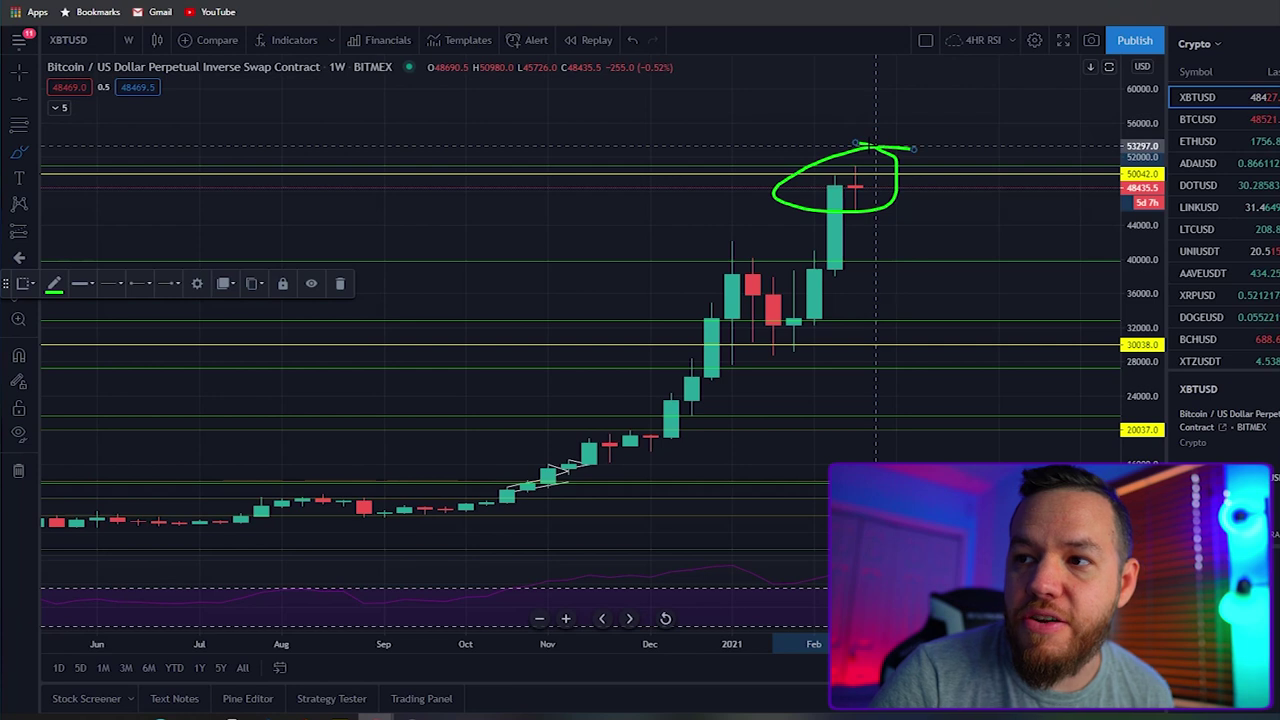
key(ctrl+z)
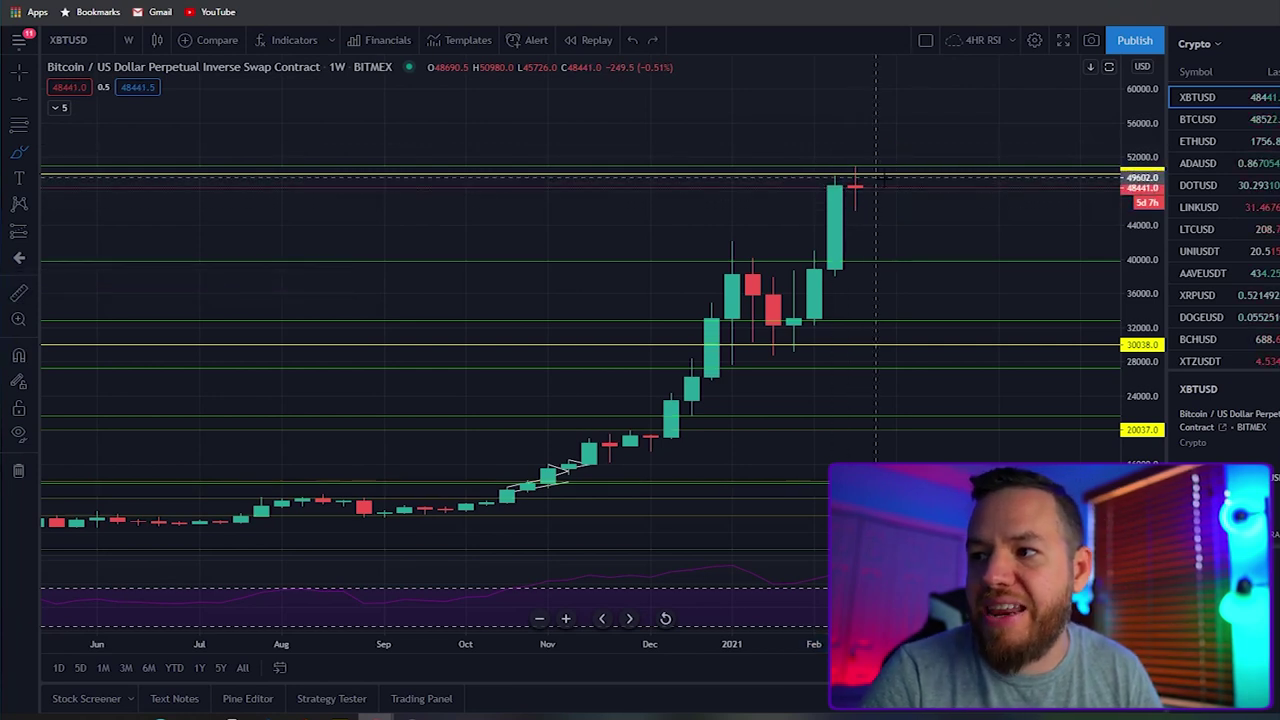
Step: Sketch possible price moves beside the latest weekly candle and circle its high with the brush, undoing every stroke
drag(876, 200, 876, 180)
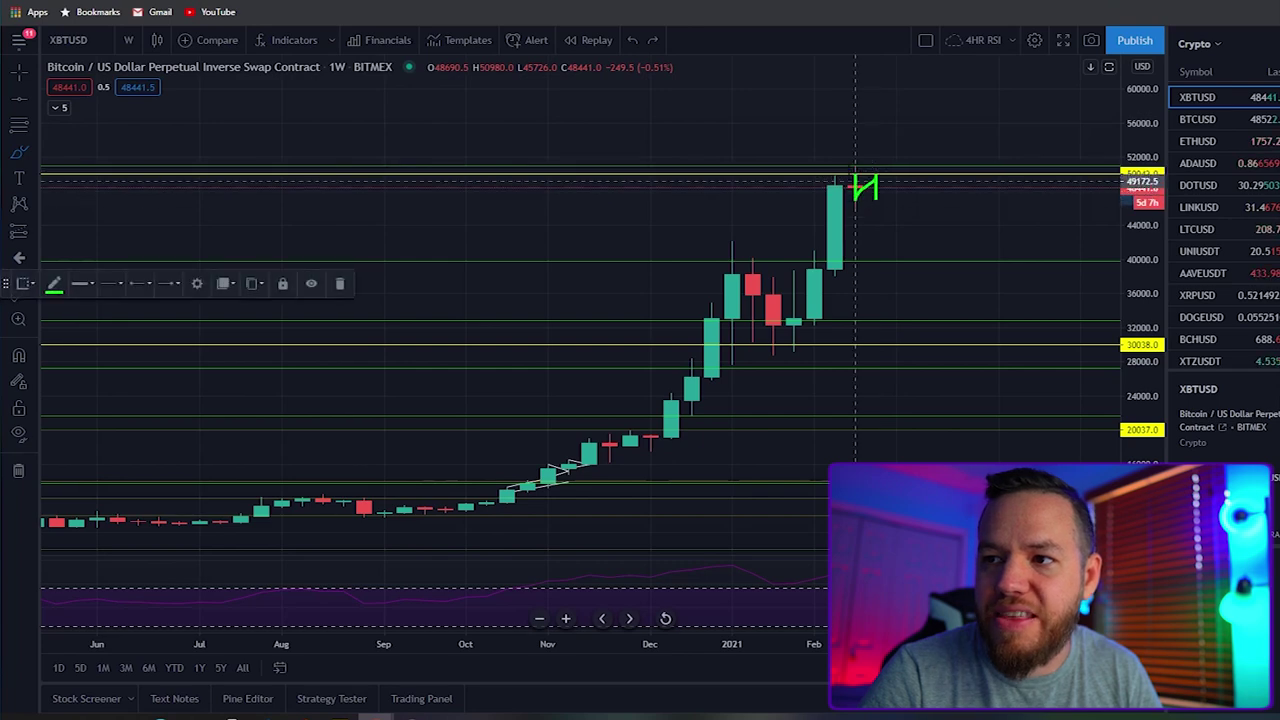
key(ctrl+z)
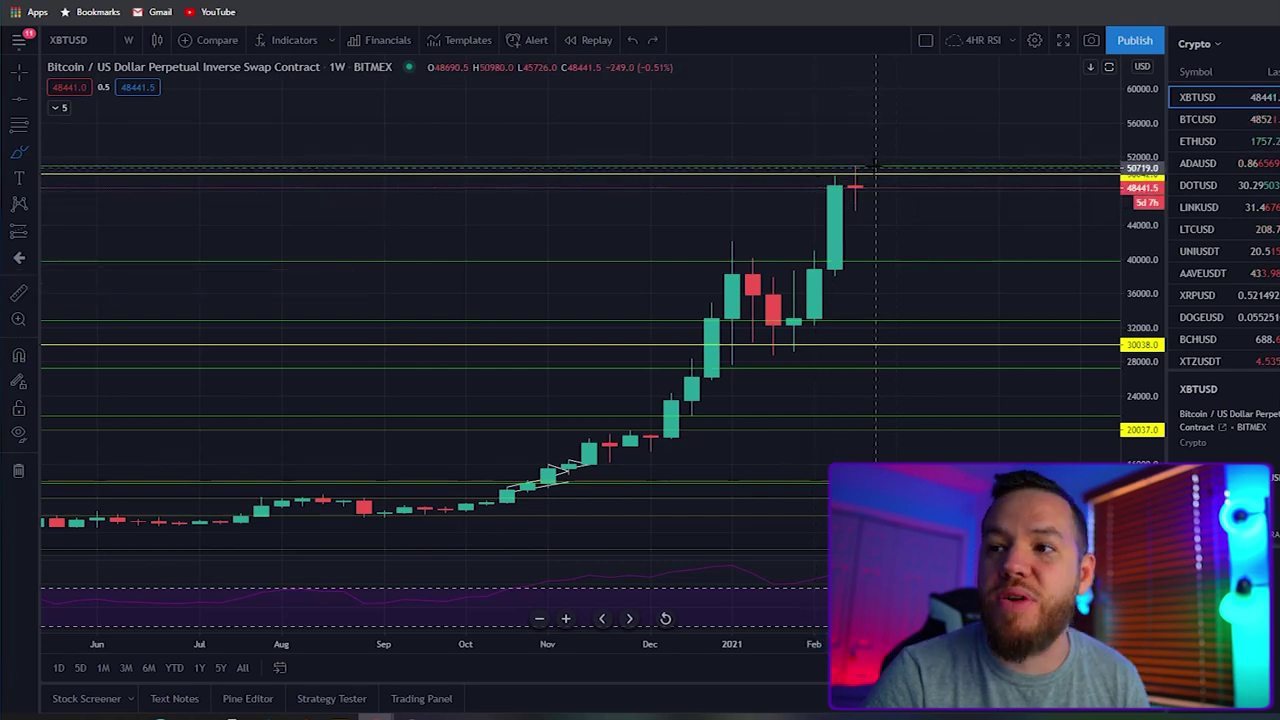
mouse_move(876, 157)
mouse_down()
mouse_move(800, 185)
mouse_move(835, 150)
mouse_up()
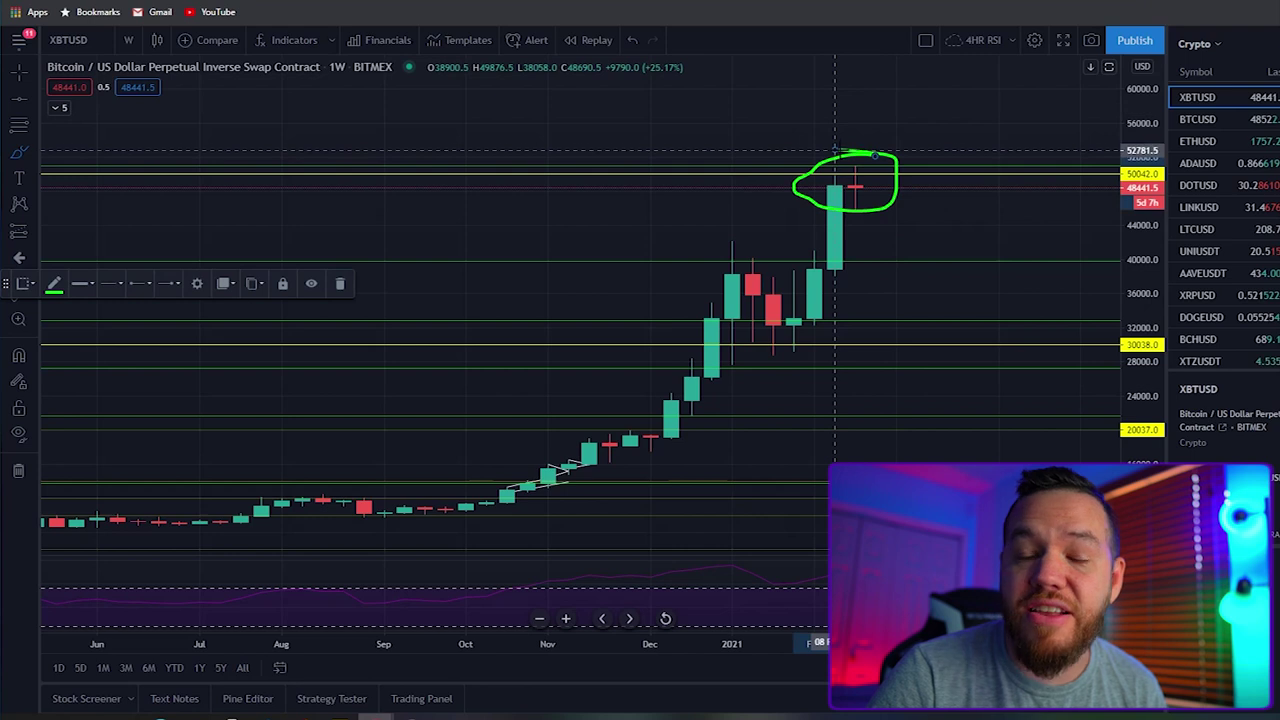
key(ctrl+z)
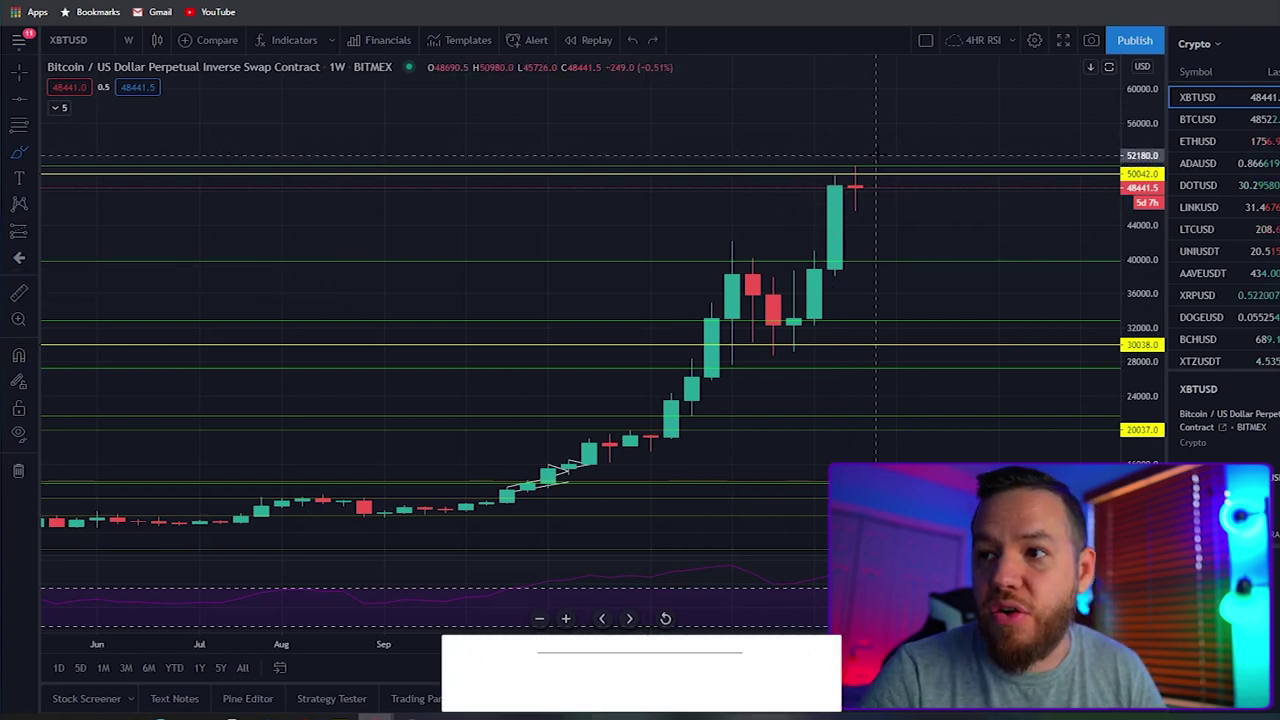
mouse_move(876, 195)
mouse_down()
mouse_move(876, 137)
mouse_move(918, 147)
mouse_up()
key(ctrl+z)
key(ctrl+z)
key(ctrl+z)
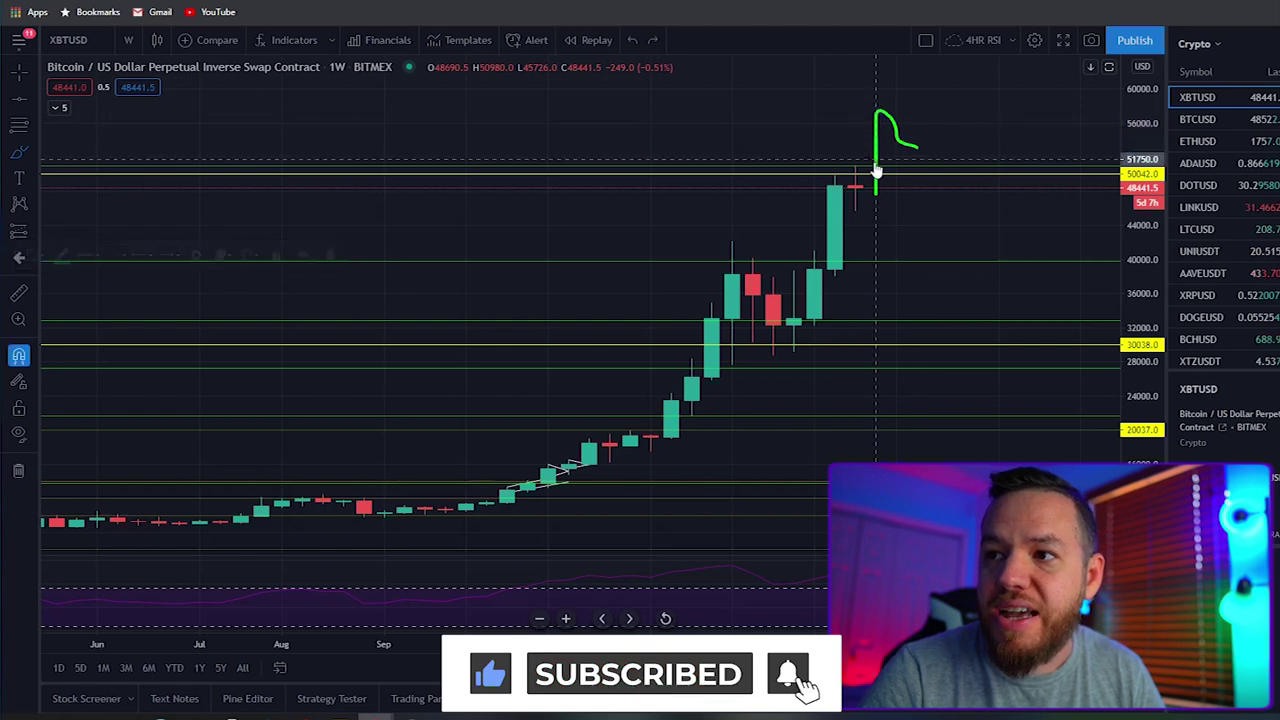
Step: Circle the weekly candles at the level near 40000, remove the circle, and switch the chart to the 1 day timeframe
mouse_move(855, 247)
mouse_down()
mouse_move(798, 270)
mouse_move(818, 240)
mouse_up()
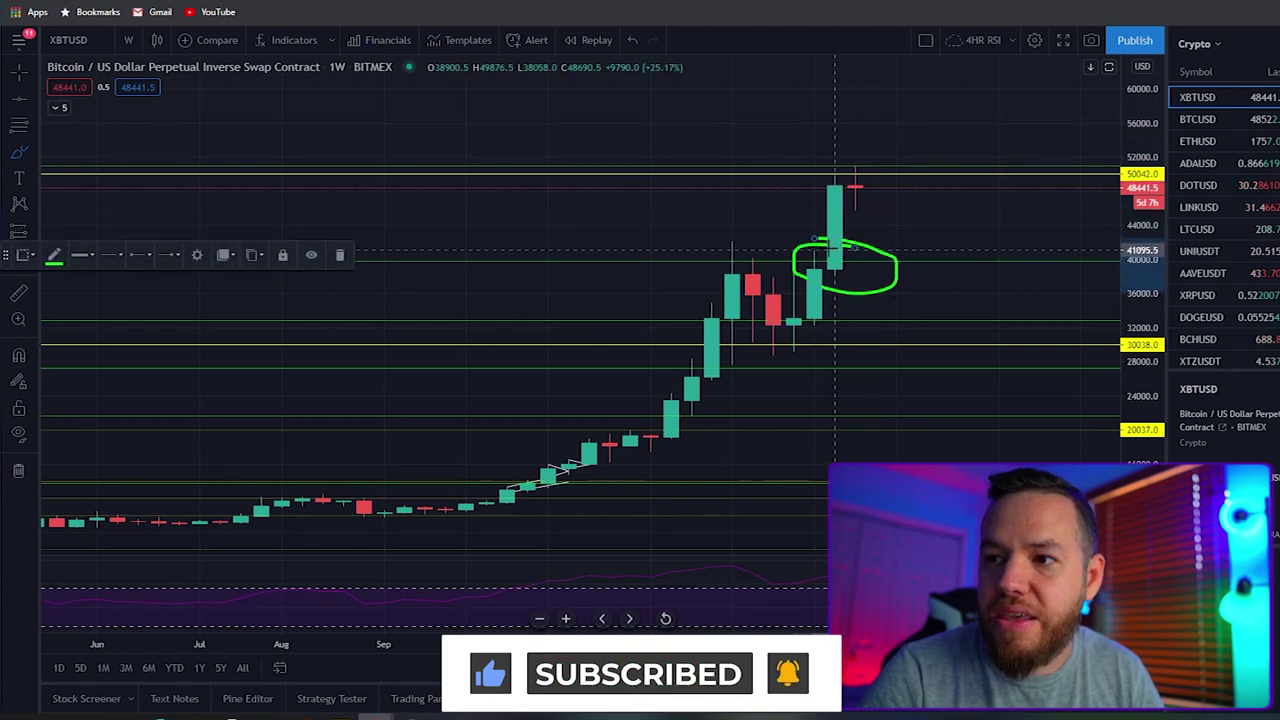
text(1d)
key(Return)
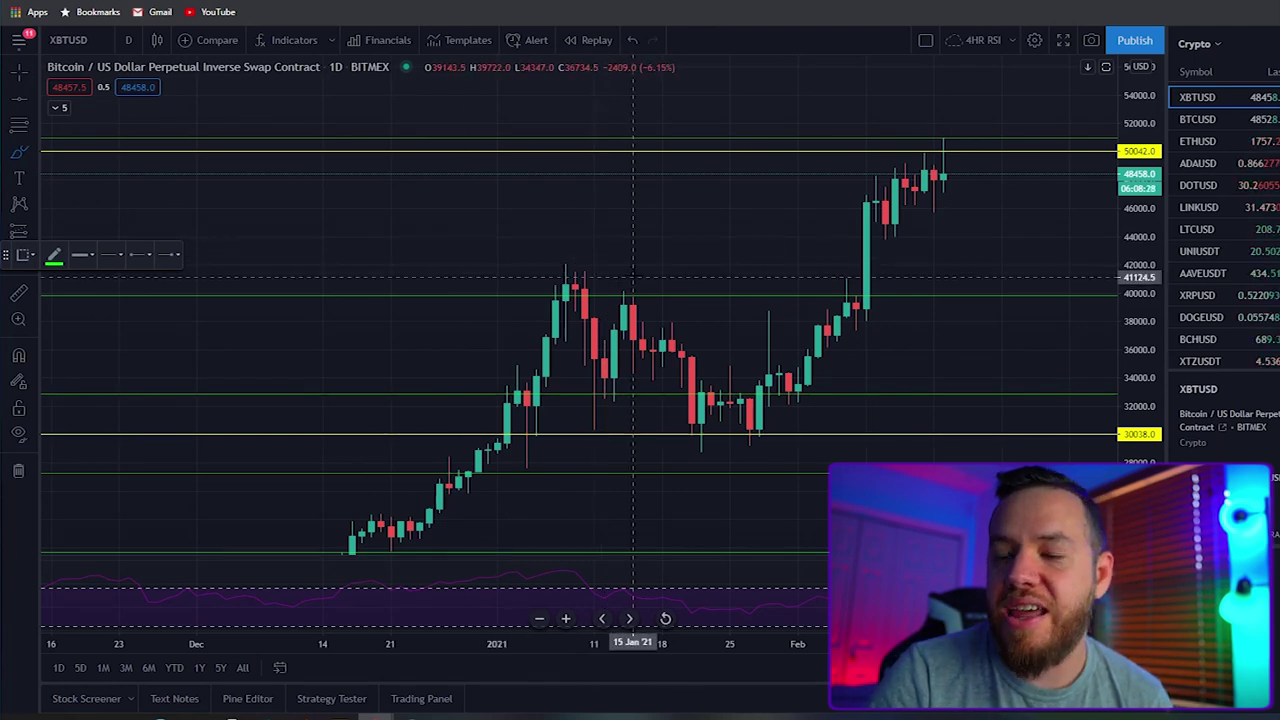
Step: Circle the January peak, the late-January lows at 30038.0, the February breakout near 40000 and the latest highs at 50042.0, undoing every circle
mouse_move(630, 268)
mouse_down()
mouse_move(507, 262)
mouse_move(640, 325)
mouse_move(603, 265)
mouse_up()
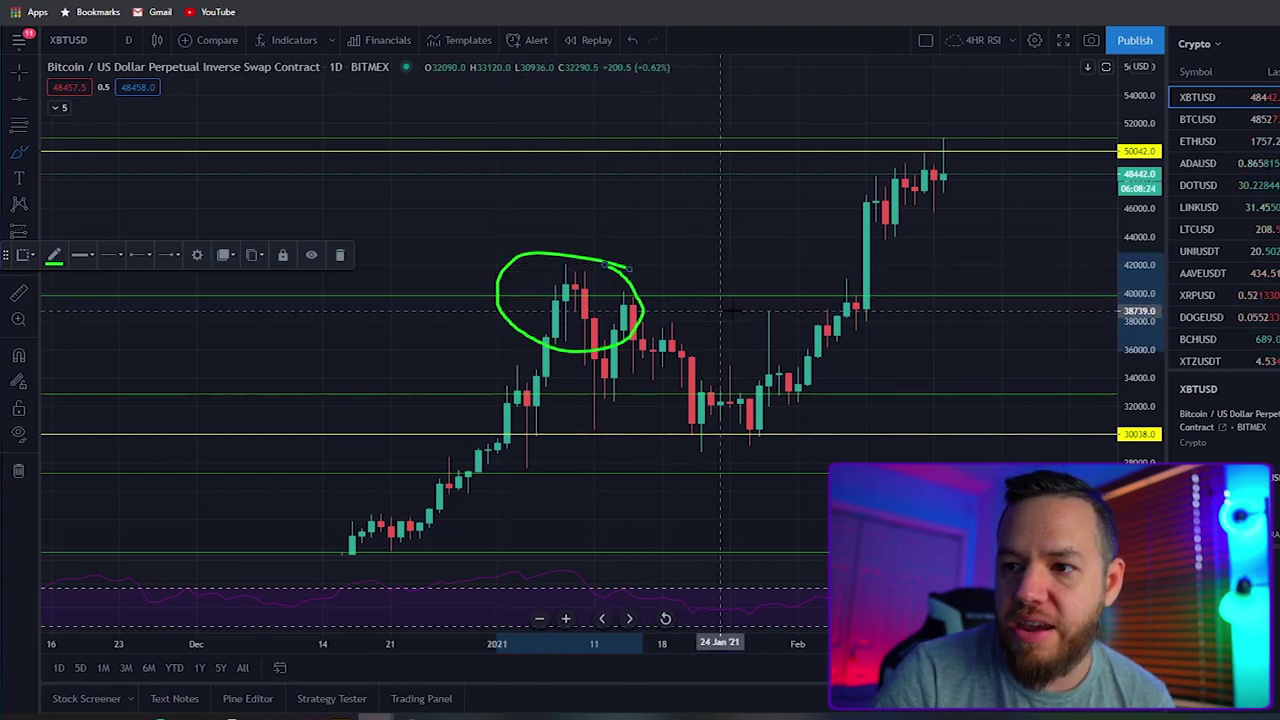
mouse_move(805, 400)
mouse_down()
mouse_move(729, 380)
mouse_move(805, 390)
mouse_up()
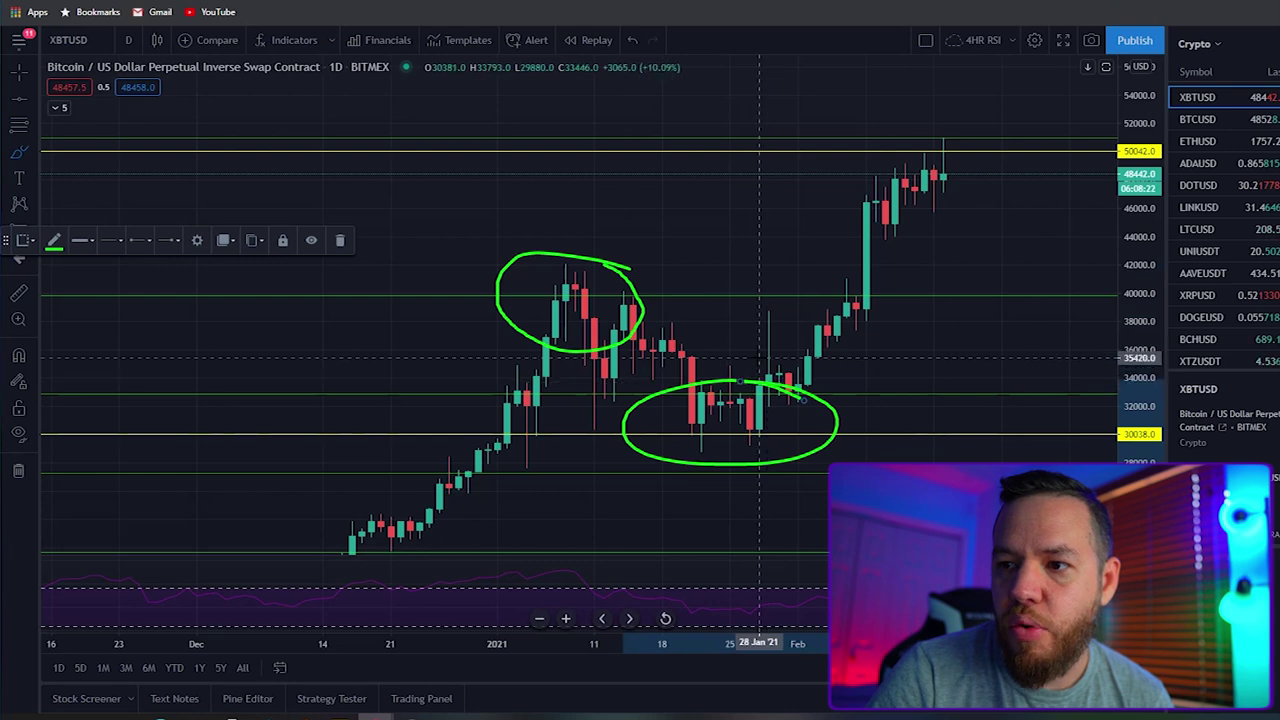
mouse_move(893, 284)
mouse_down()
mouse_move(808, 282)
mouse_move(895, 285)
mouse_up()
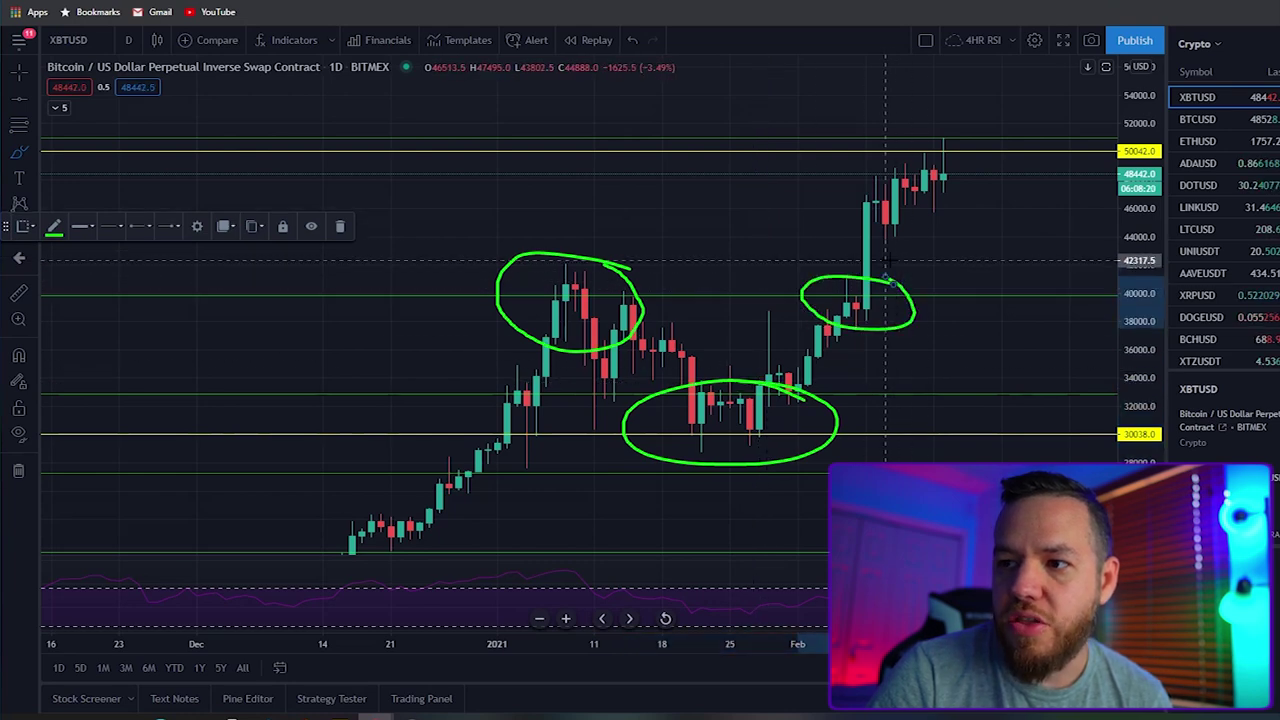
mouse_move(880, 182)
mouse_down()
mouse_move(855, 348)
mouse_move(847, 164)
mouse_up()
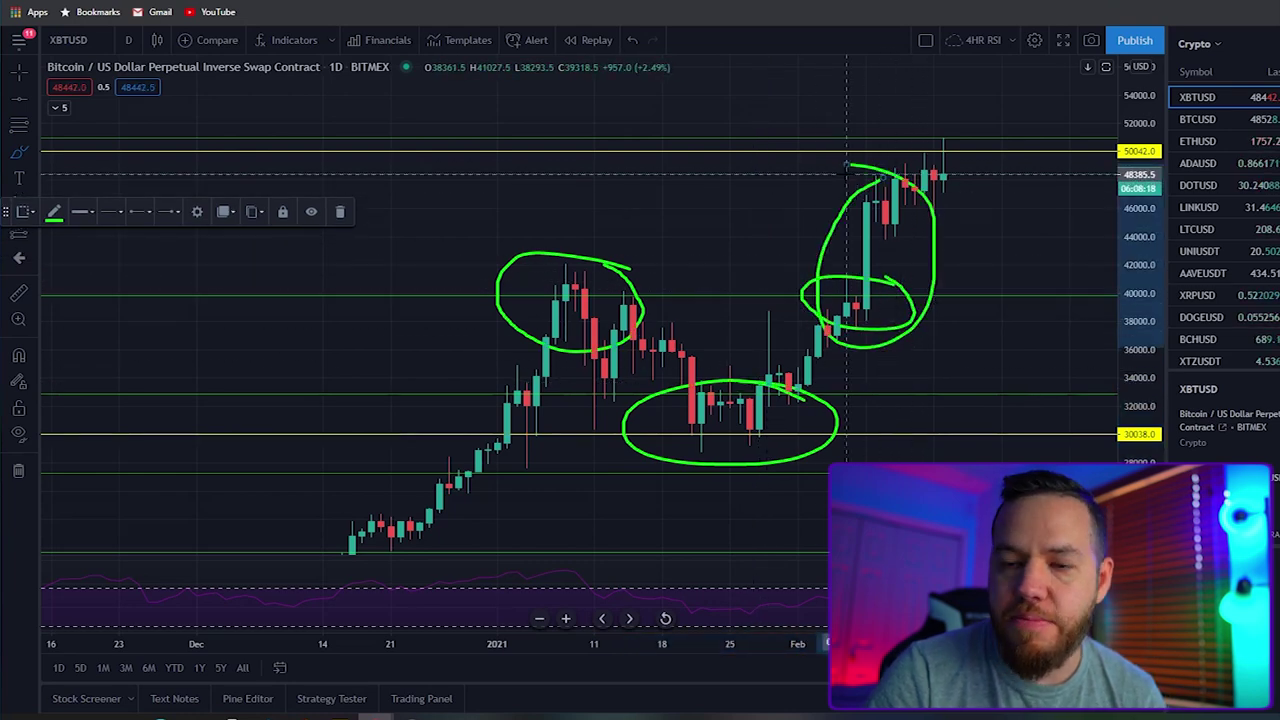
key(ctrl+z)
mouse_move(972, 132)
mouse_down()
mouse_move(935, 128)
mouse_move(860, 210)
mouse_move(985, 150)
mouse_move(906, 137)
mouse_up()
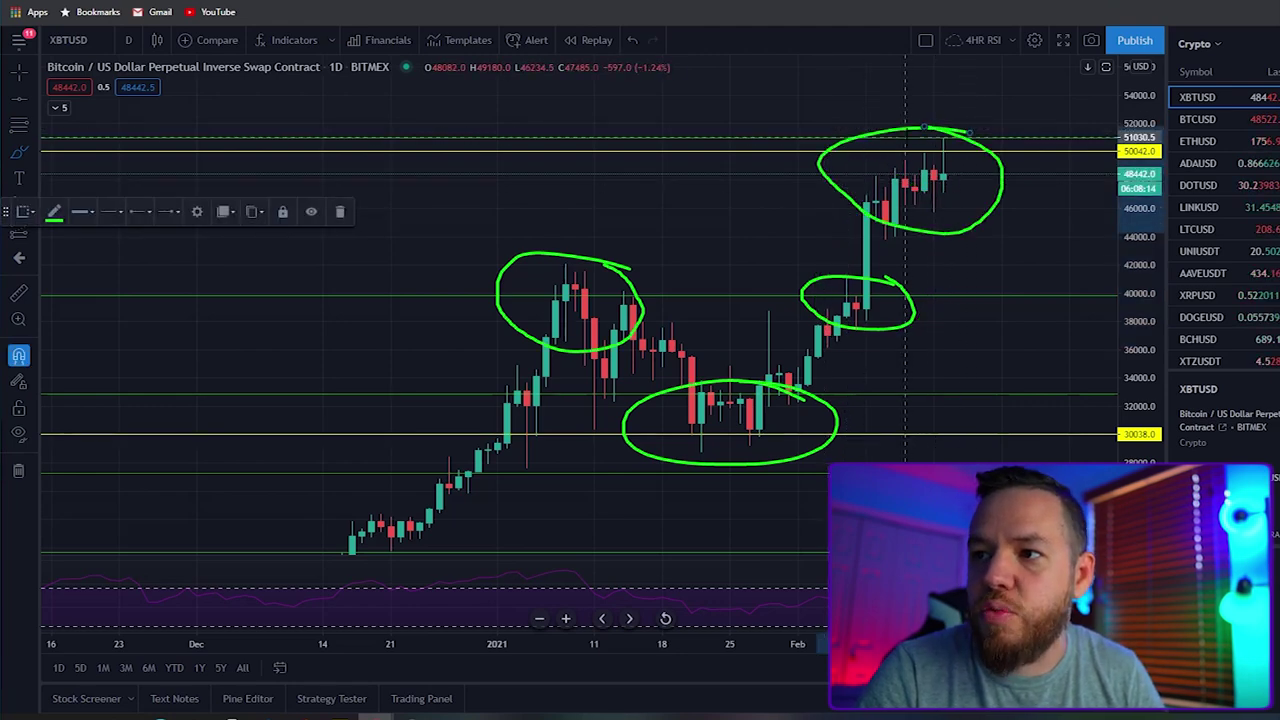
key(ctrl+z)
key(ctrl+z)
key(ctrl+z)
key(ctrl+z)
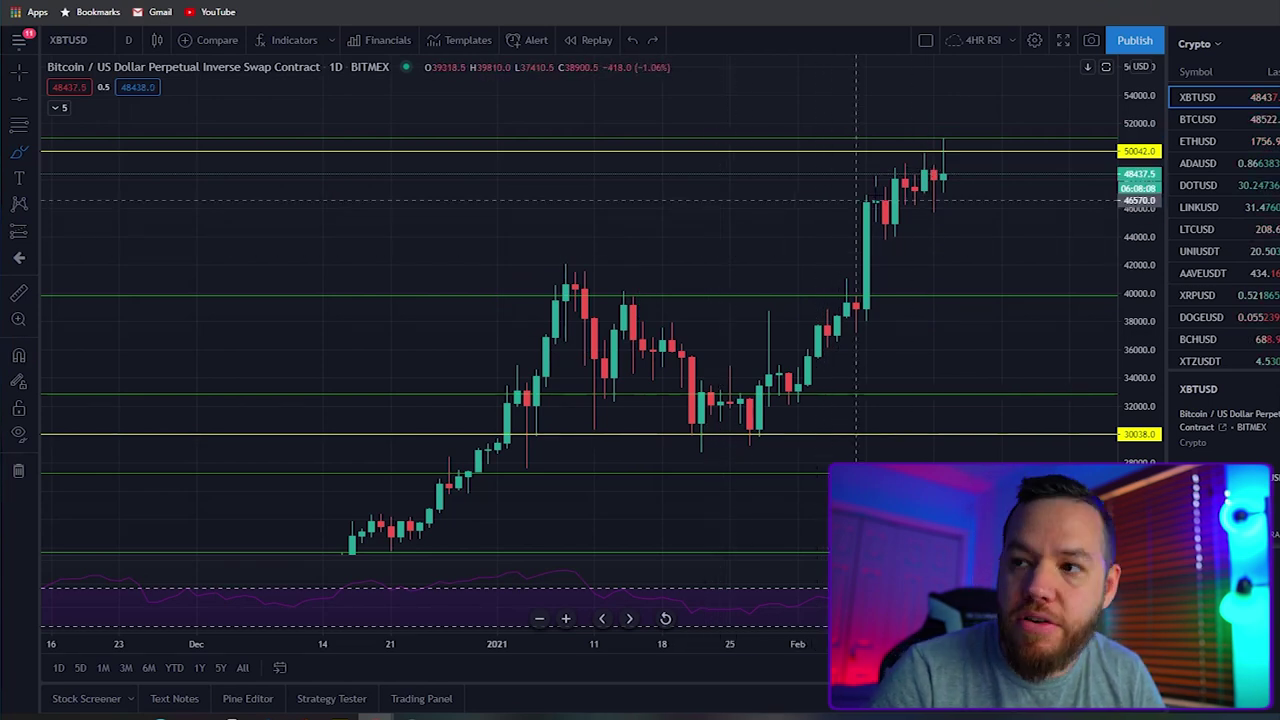
Step: Sketch a rising channel above and below the latest daily candles with the green brush and trace the steep February rise leading into it
drag(857, 194, 971, 137)
drag(870, 245, 983, 184)
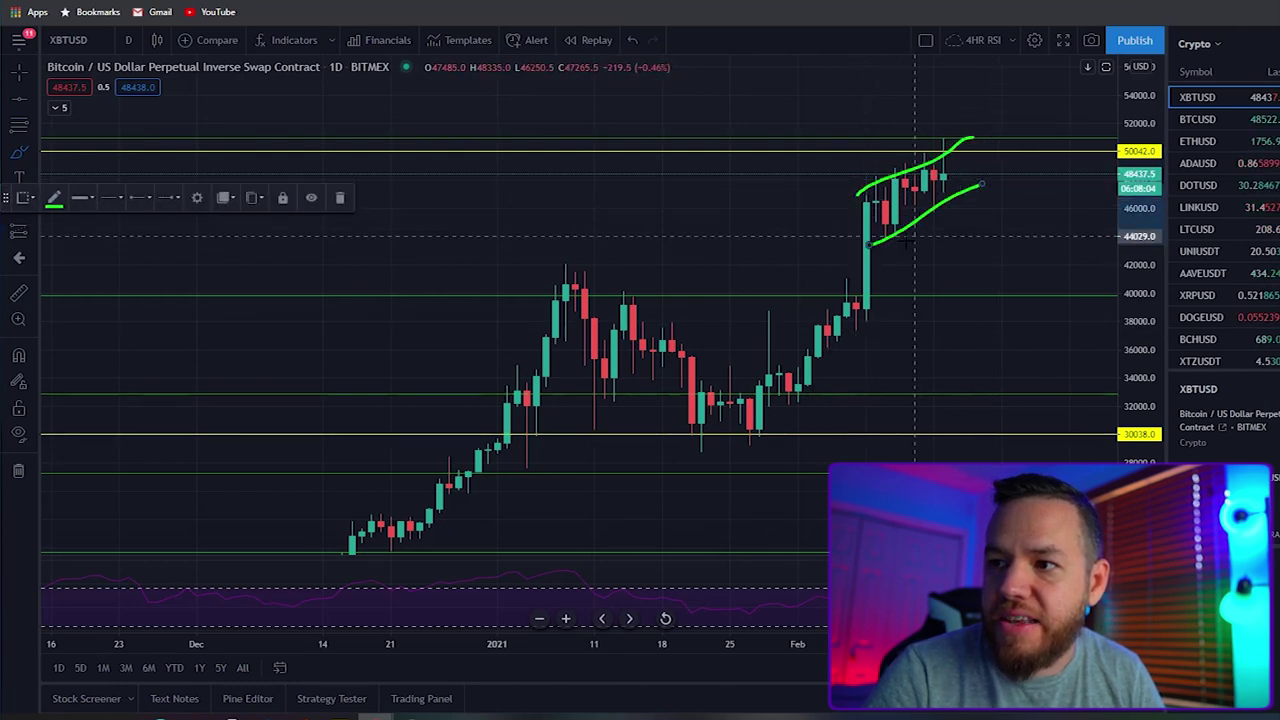
drag(863, 195, 870, 345)
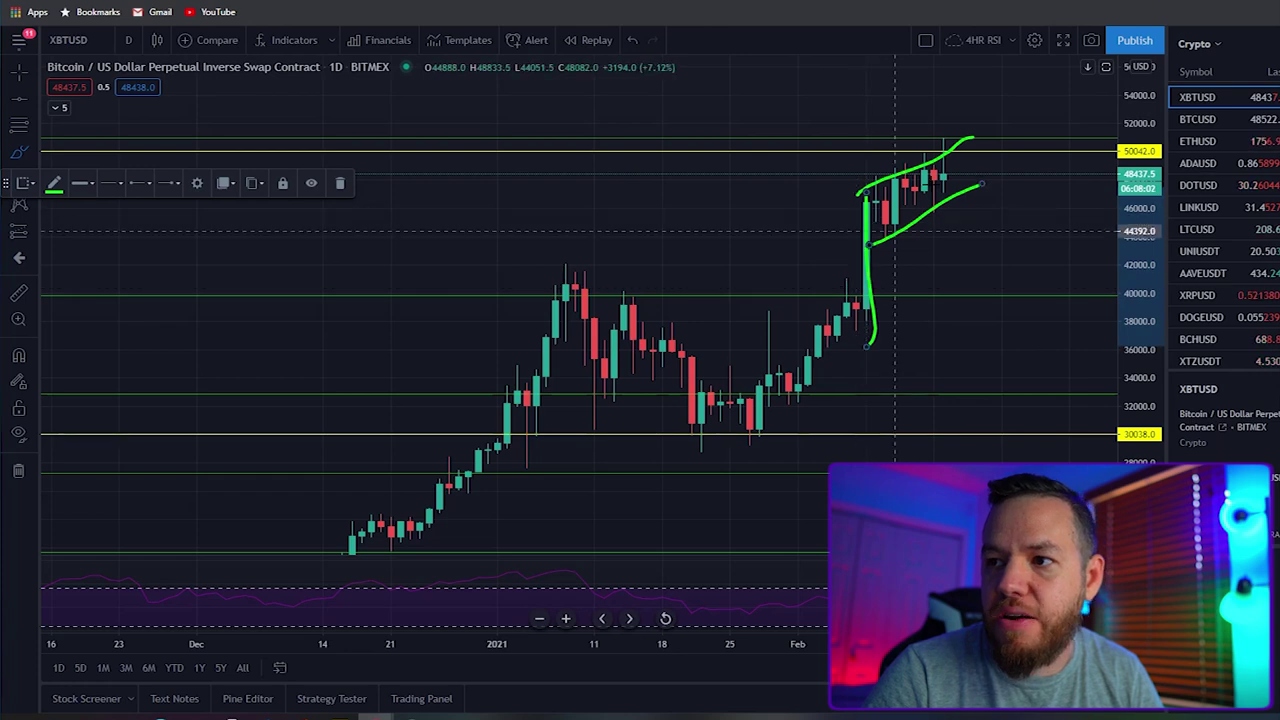
Step: Sketch zigzag price swings inside the green channel twice, undoing both sketches and the channel strokes
mouse_move(885, 233)
mouse_down()
mouse_move(875, 240)
mouse_move(935, 160)
mouse_up()
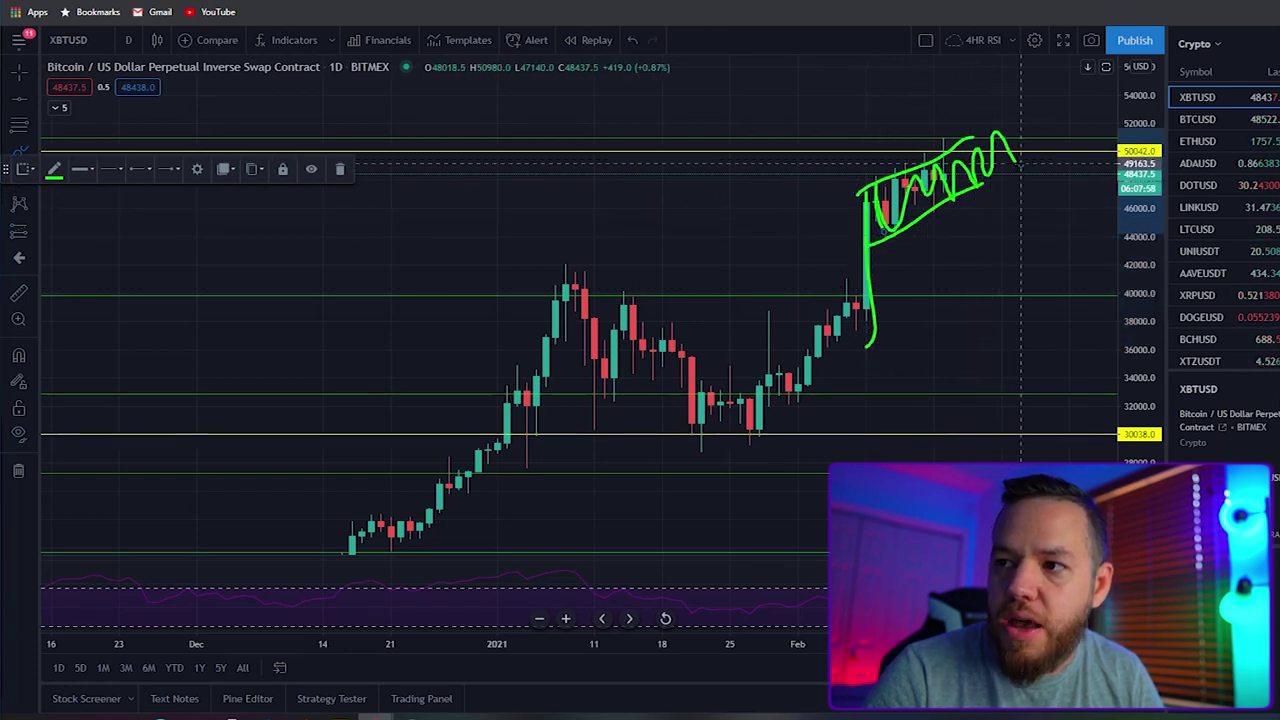
key(ctrl+z)
mouse_move(875, 240)
mouse_down()
mouse_move(943, 152)
mouse_move(982, 139)
mouse_up()
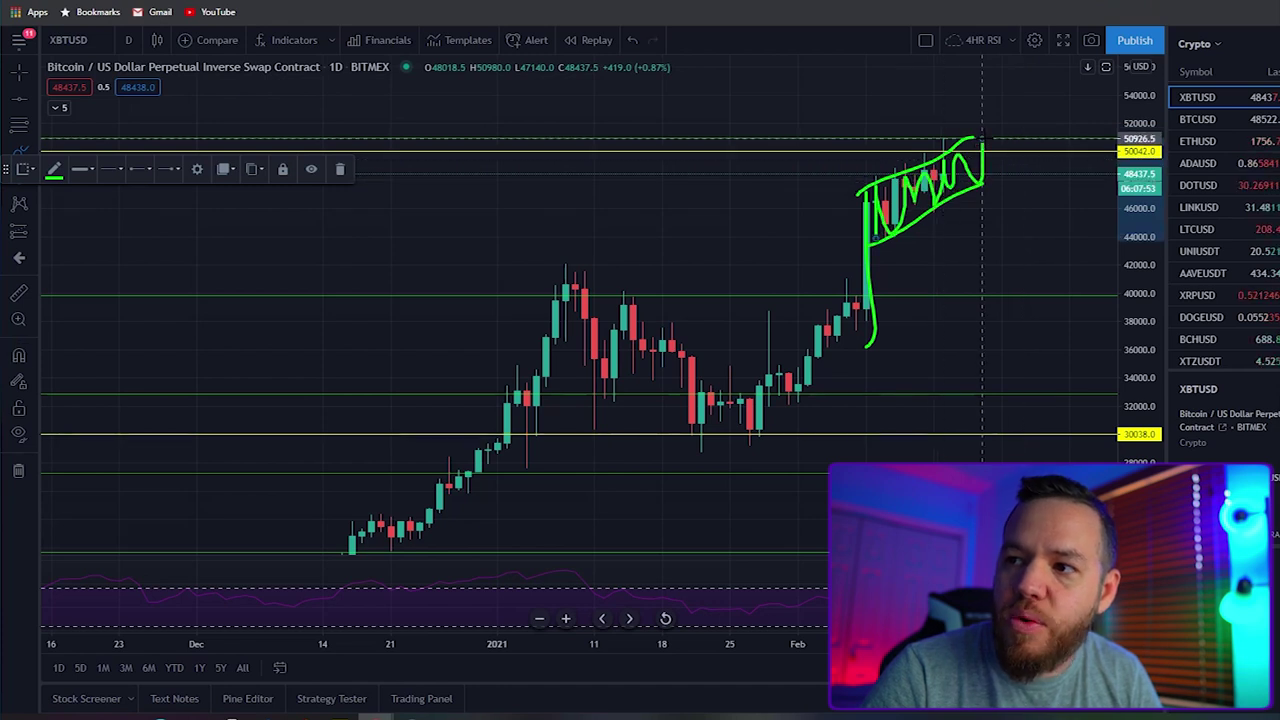
key(ctrl+z)
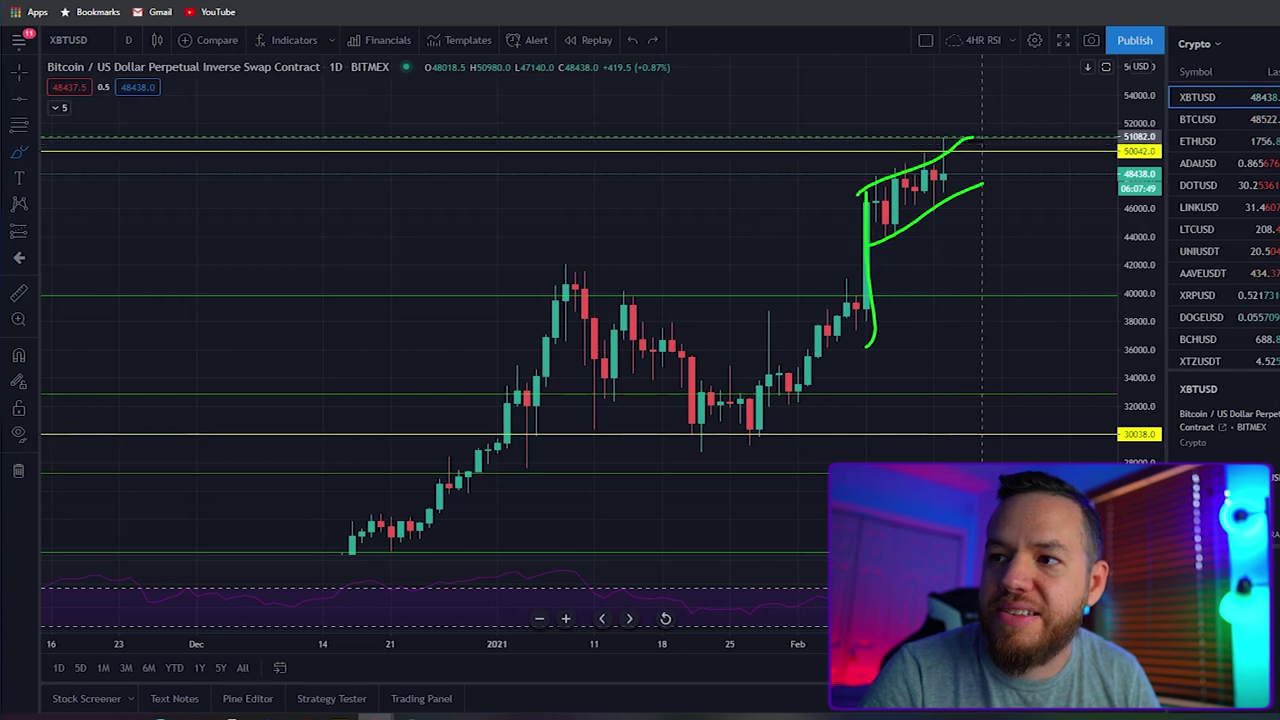
key(ctrl+z)
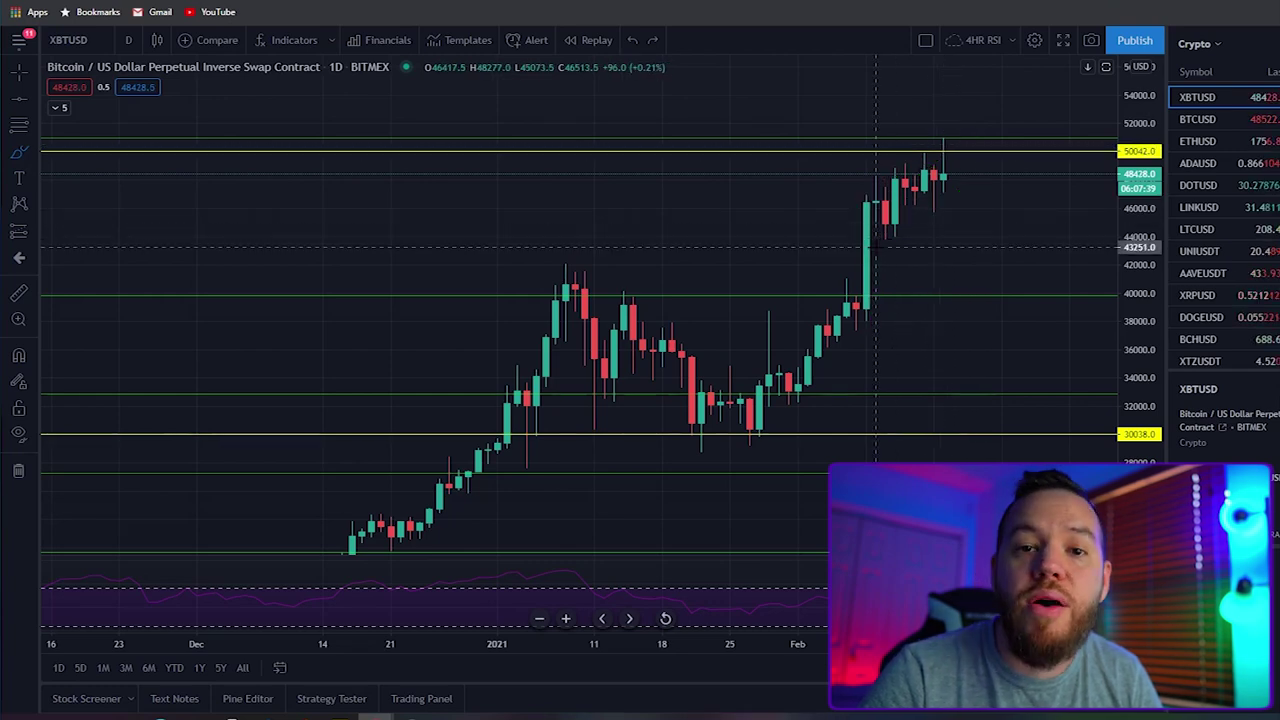
Step: Trace the steep February rise with the rising daily candles beyond it and a line along their highs, and undo both strokes
mouse_move(857, 325)
mouse_down()
mouse_move(868, 176)
mouse_move(872, 258)
mouse_move(990, 145)
mouse_up()
drag(868, 178, 963, 136)
key(ctrl+z)
key(ctrl+z)
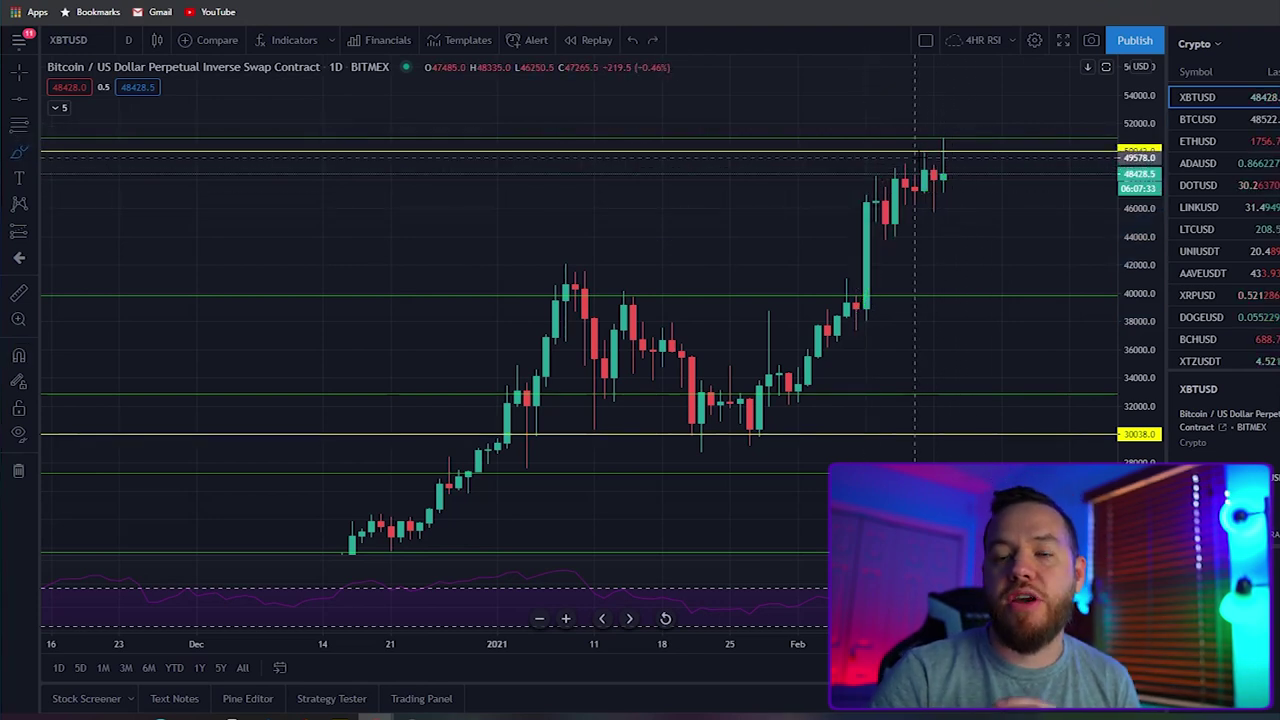
Step: Circle the latest daily highs at 50042.0, the February breakout near 40000 and the late-January lows, undoing every circle
mouse_move(962, 127)
mouse_down()
mouse_move(945, 128)
mouse_move(972, 138)
mouse_up()
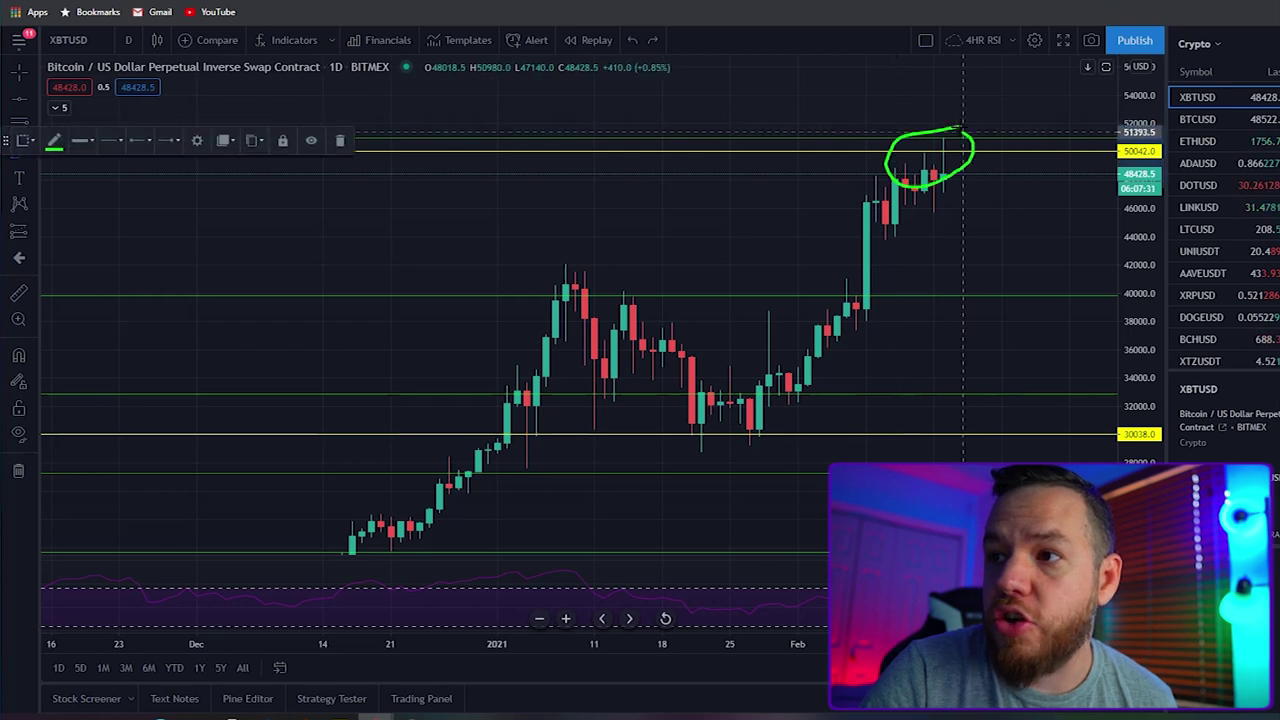
drag(920, 281, 914, 293)
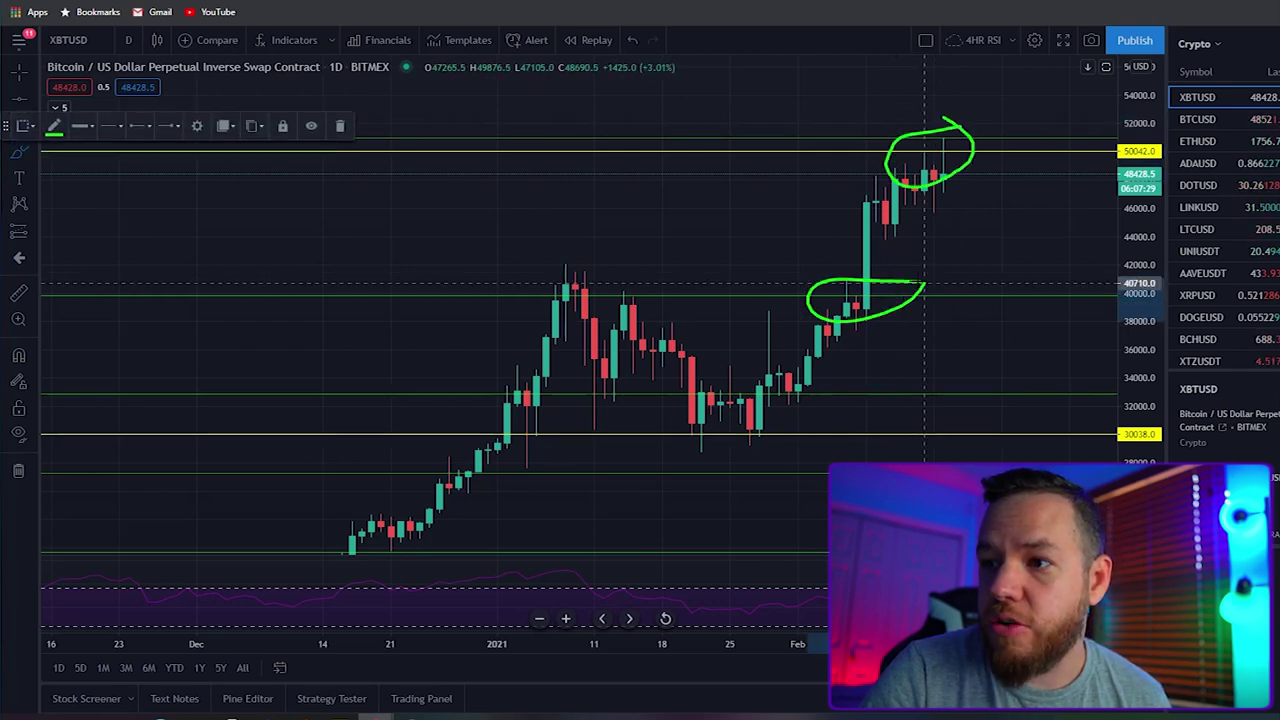
mouse_move(765, 379)
mouse_down()
mouse_move(672, 412)
mouse_move(730, 363)
mouse_up()
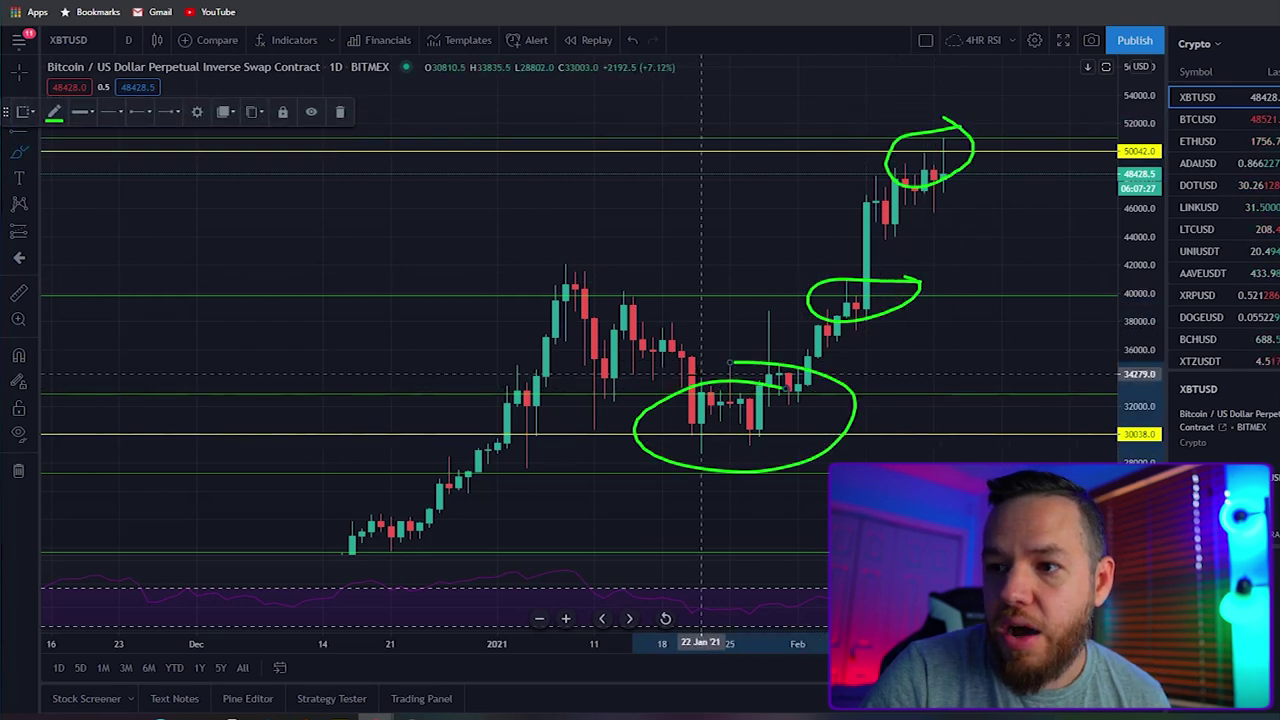
key(ctrl+z)
key(ctrl+z)
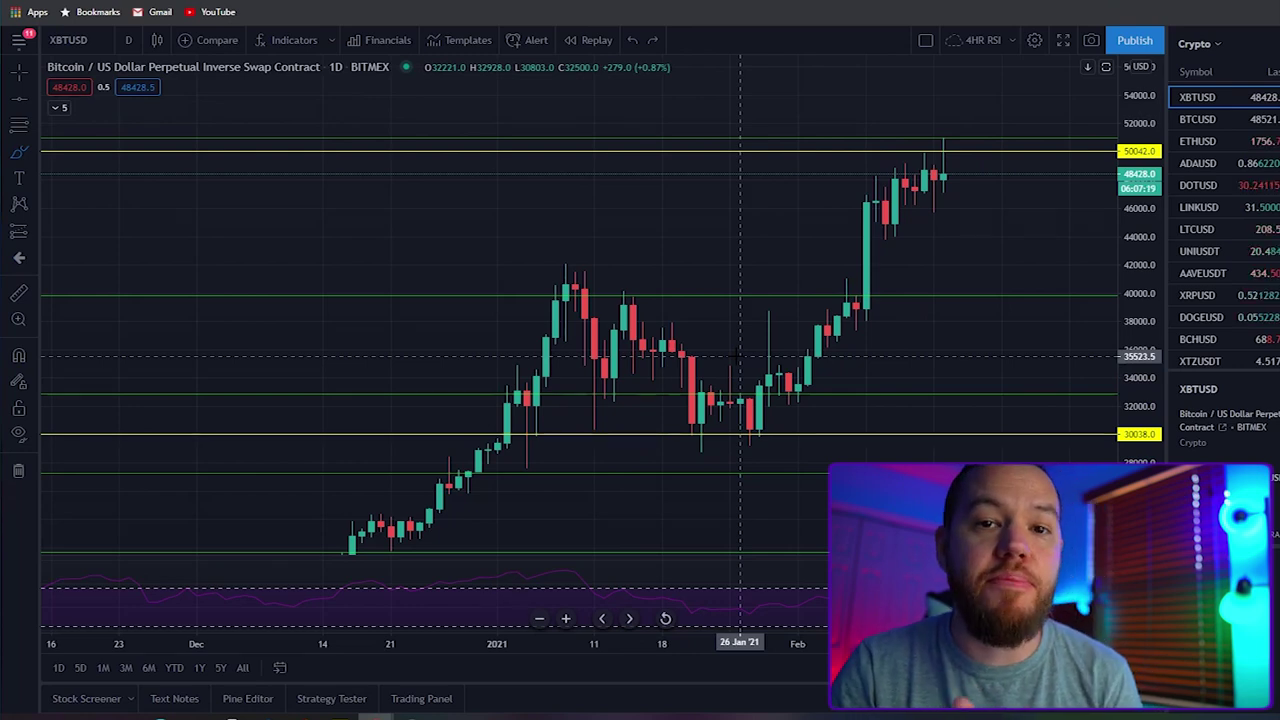
Step: Circle the latest daily candles around the 50042.0 level several times with the green brush, undoing each circle
mouse_move(960, 130)
mouse_down()
mouse_move(891, 131)
mouse_move(981, 140)
mouse_move(925, 119)
mouse_up()
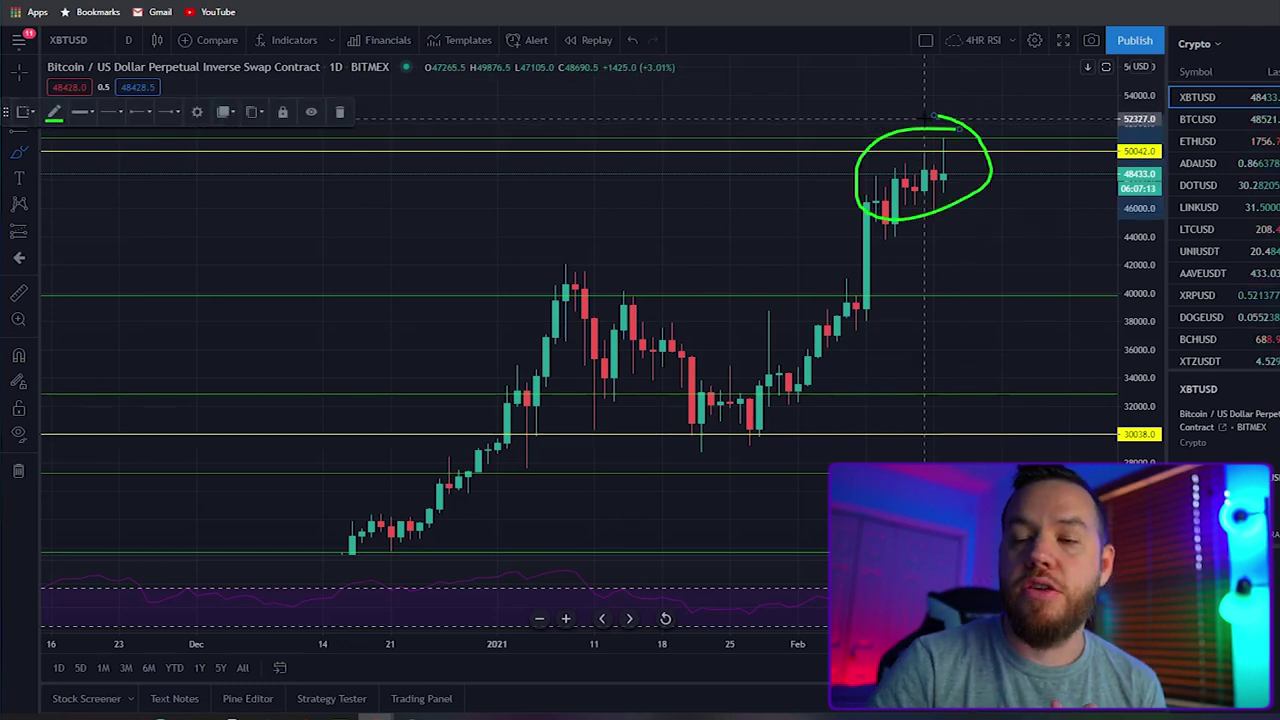
key(ctrl+z)
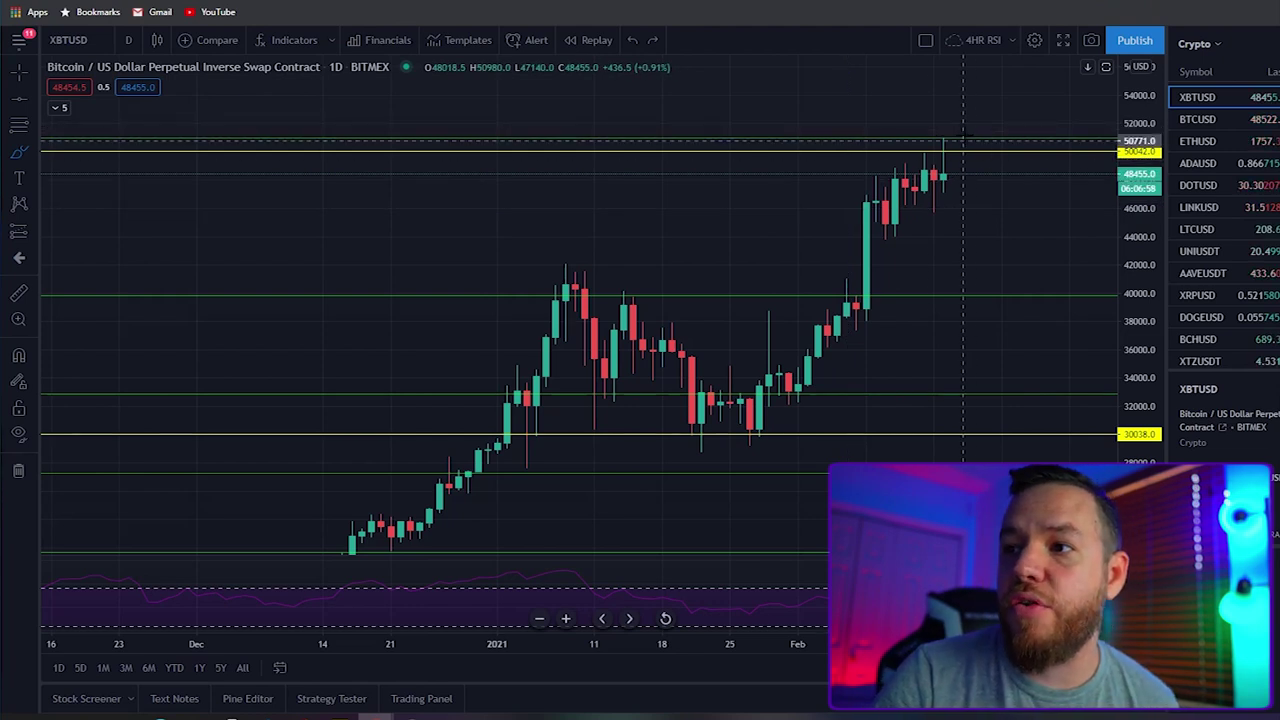
mouse_move(962, 138)
mouse_down()
mouse_move(894, 148)
mouse_move(905, 128)
mouse_up()
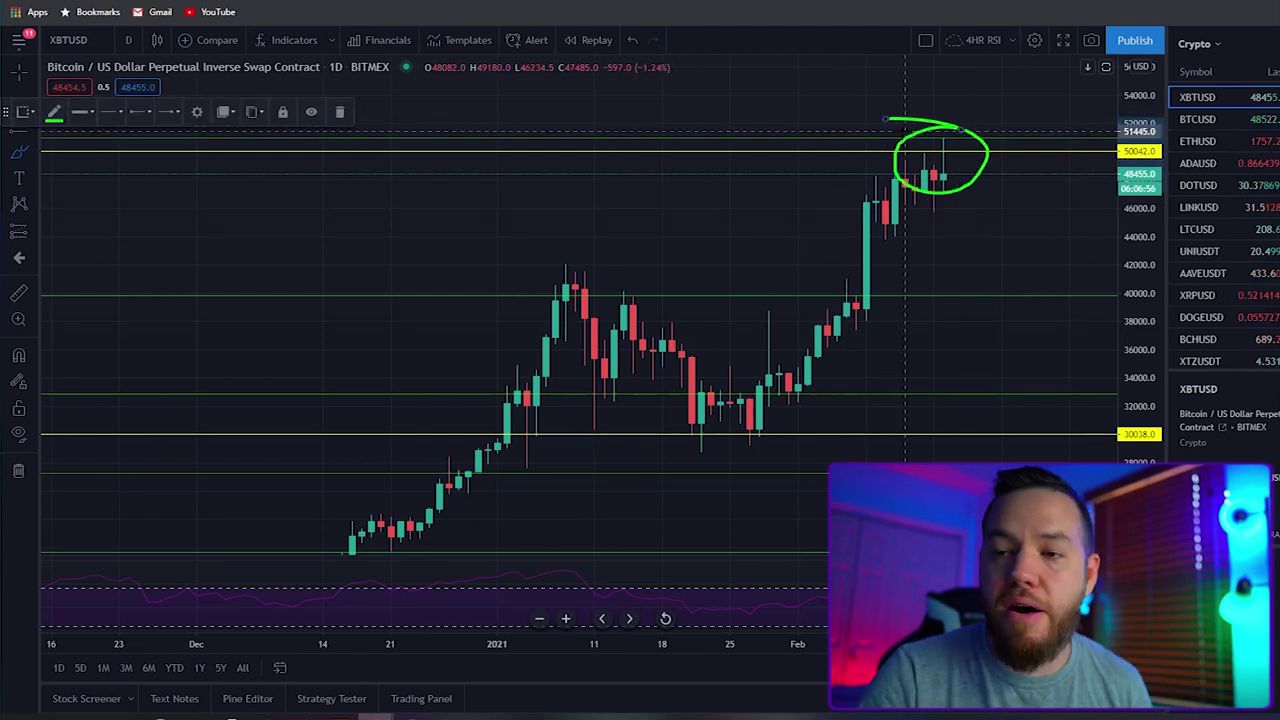
key(ctrl+z)
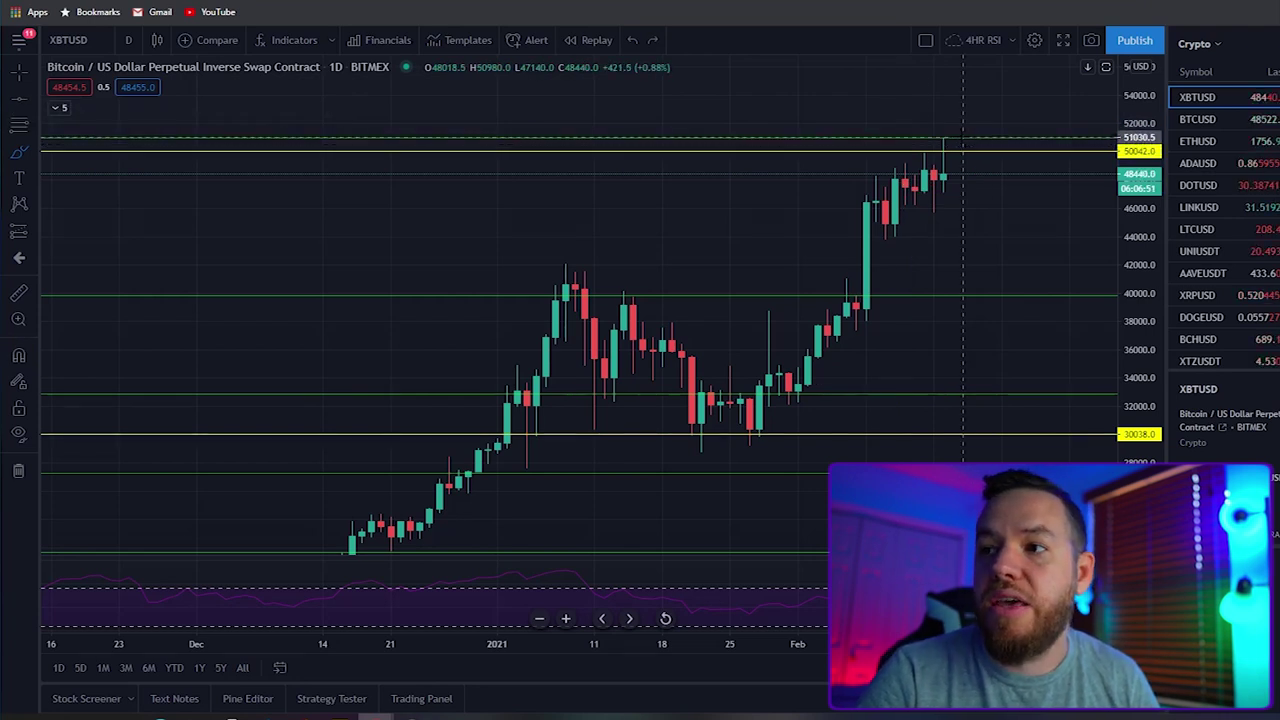
drag(962, 138, 955, 132)
key(ctrl+z)
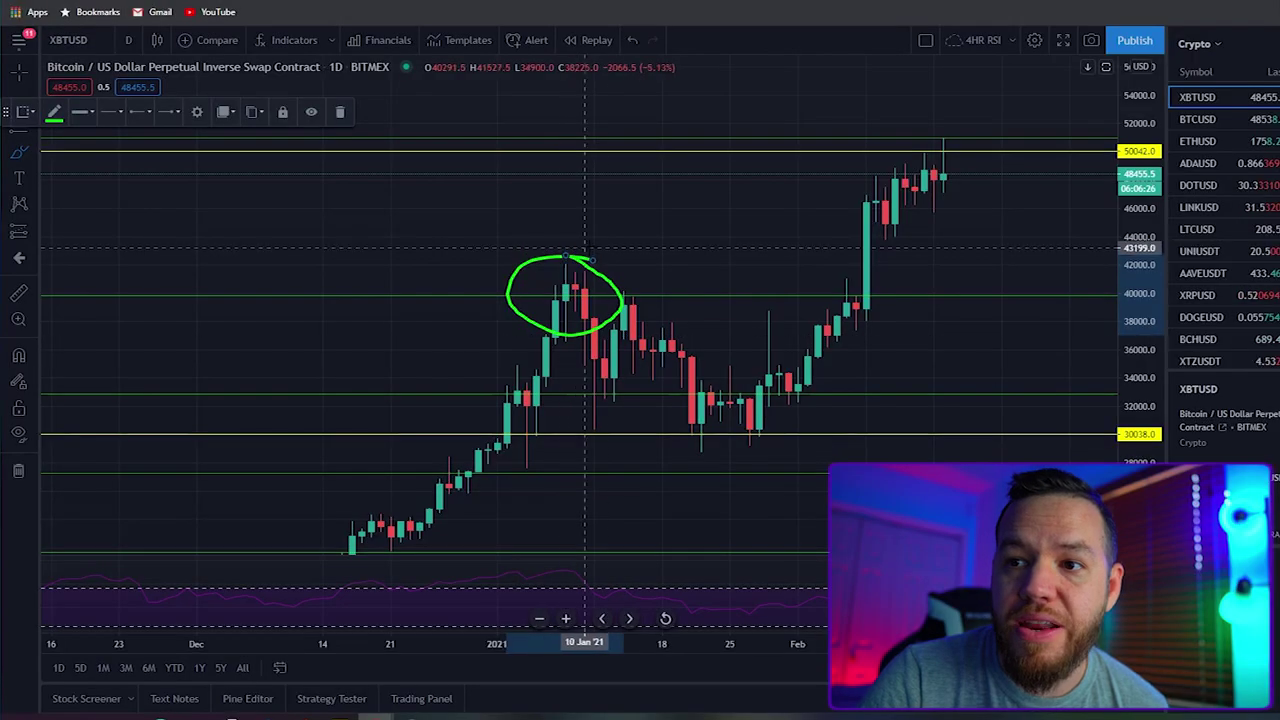
Step: Circle the January peak and the February breakout near 40000, link them with an arc, and undo all strokes
mouse_move(880, 272)
mouse_down()
mouse_move(845, 272)
mouse_move(866, 268)
mouse_up()
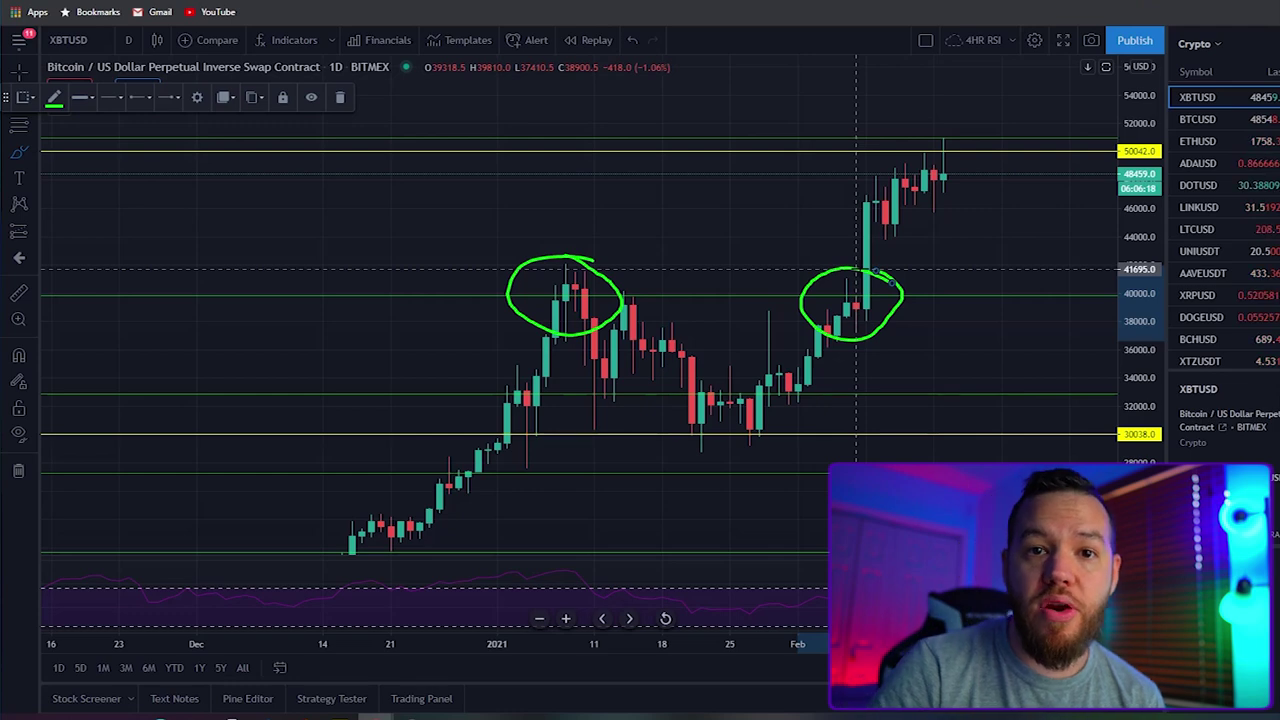
drag(850, 268, 595, 262)
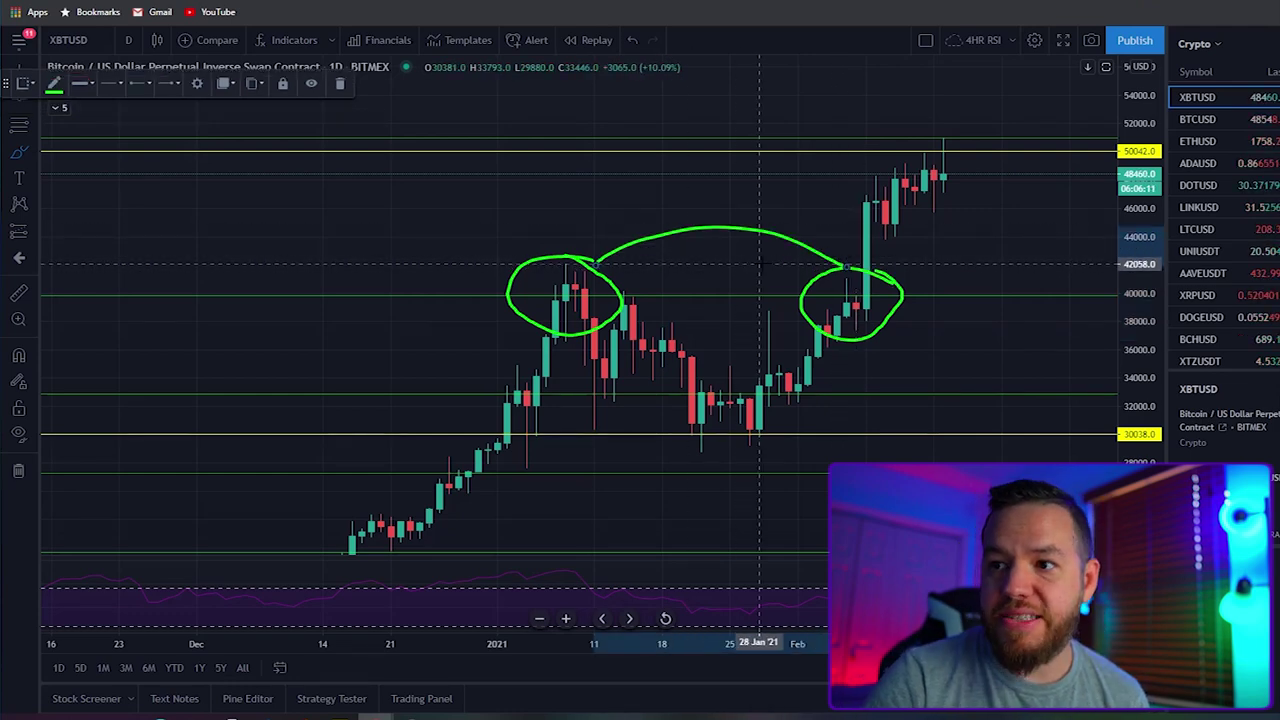
key(ctrl+z)
key(ctrl+z)
key(ctrl+z)
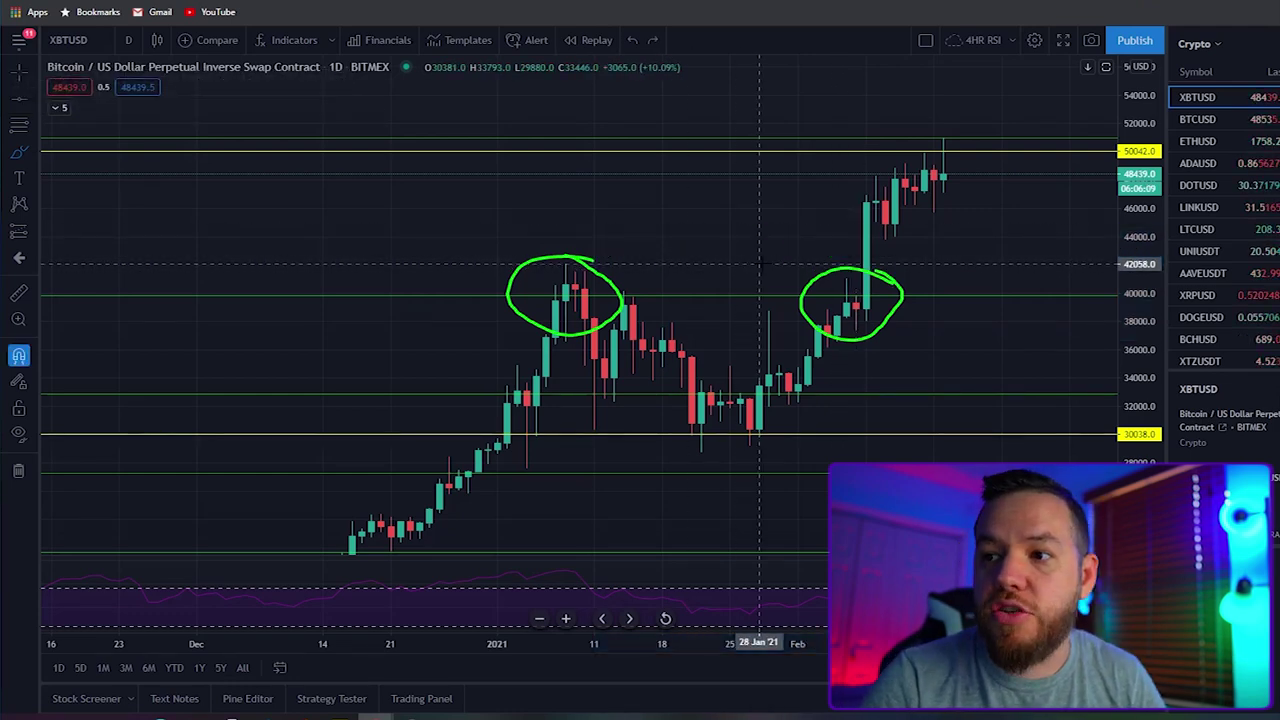
mouse_move(943, 190)
mouse_down()
mouse_move(991, 300)
mouse_move(958, 258)
mouse_up()
key(ctrl+z)
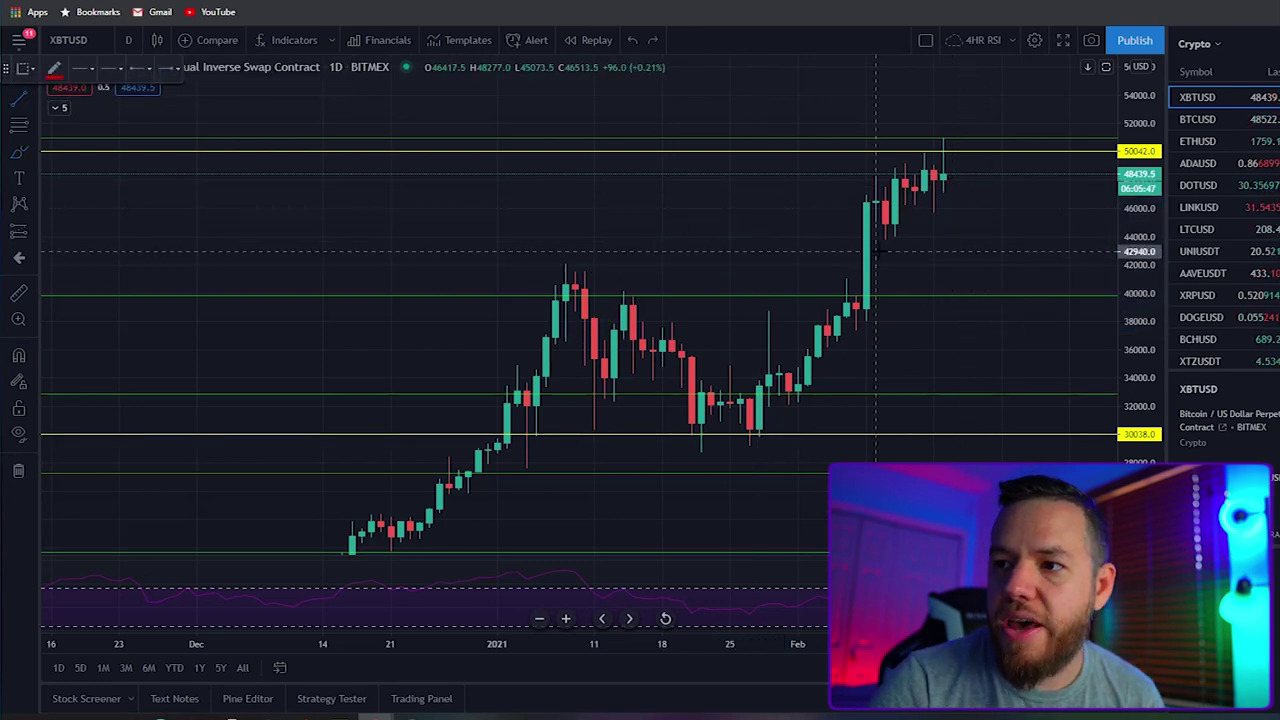
Step: Draw two rising red trend lines below and above the latest daily candles, and switch the chart to the 4 hour timeframe
drag(876, 242, 1002, 138)
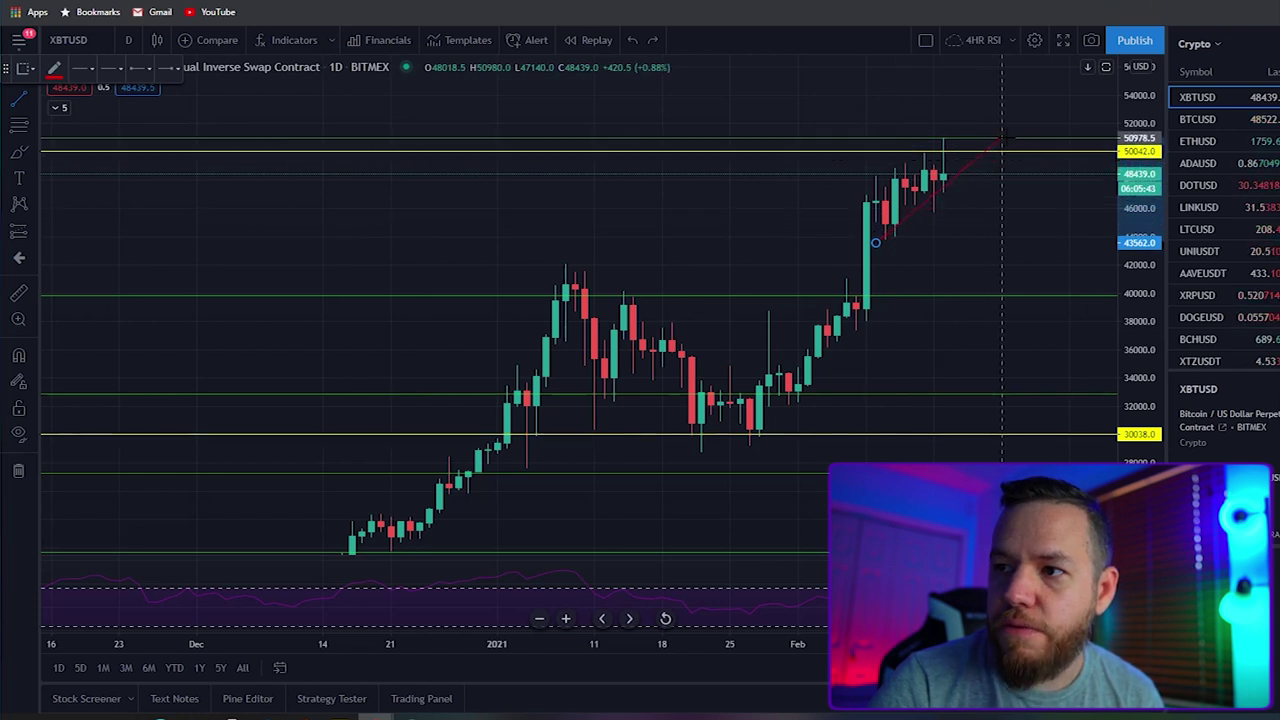
drag(1011, 138, 1011, 138)
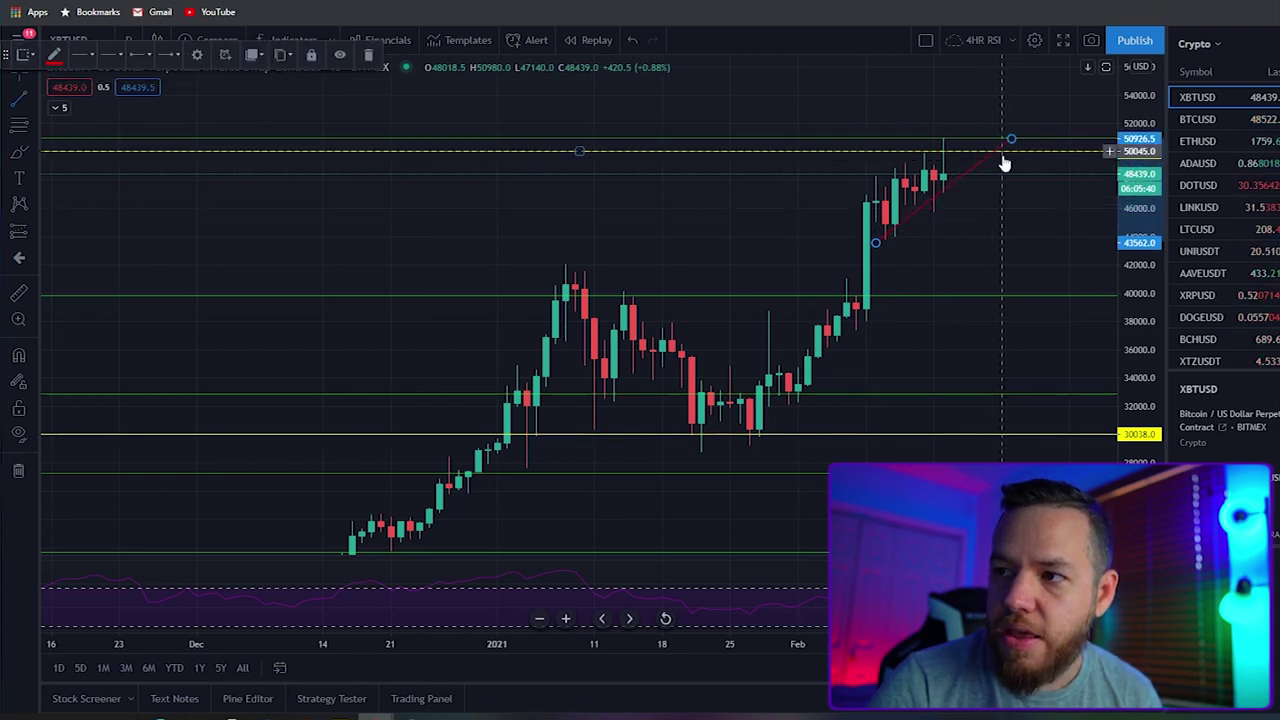
drag(866, 192, 972, 118)
click(128, 40)
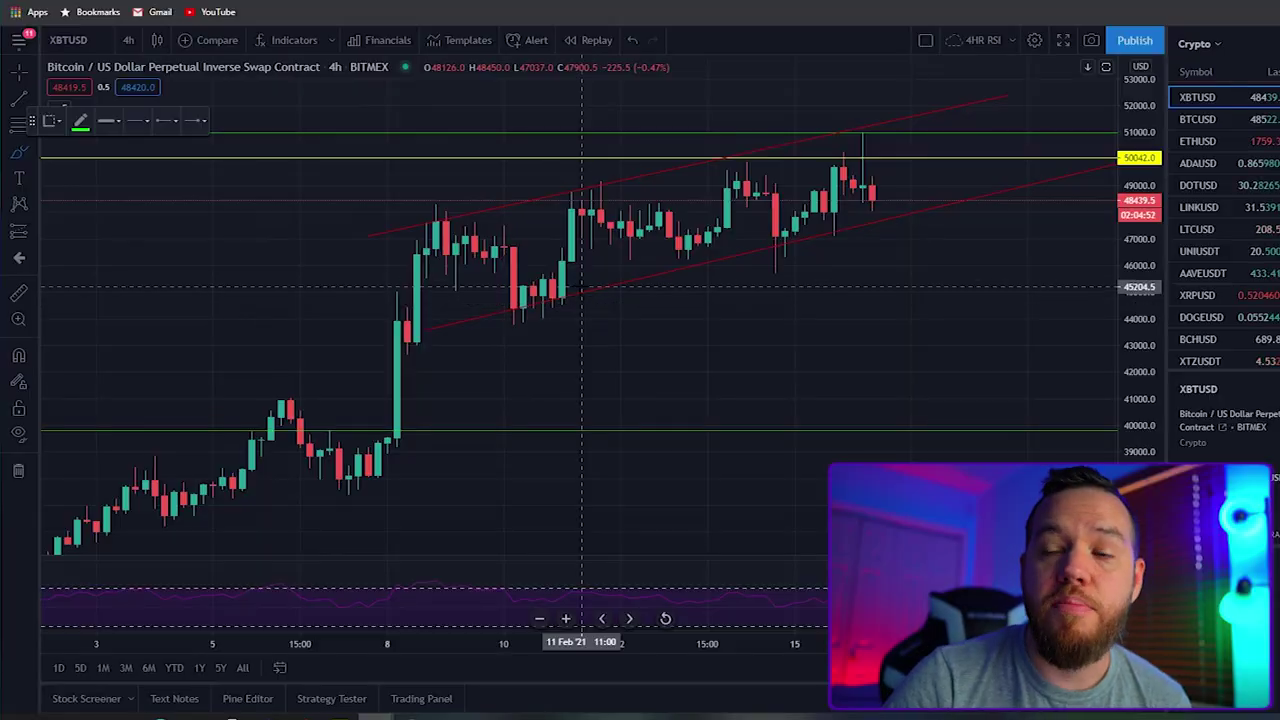
Step: Circle the 10–11 February and 14–15 February lows at the lower red trend line with the green brush, undoing misplaced circles
mouse_move(575, 280)
mouse_down()
mouse_move(514, 337)
mouse_move(560, 280)
mouse_up()
mouse_move(875, 200)
mouse_down()
mouse_move(895, 200)
mouse_move(862, 196)
mouse_up()
key(ctrl+z)
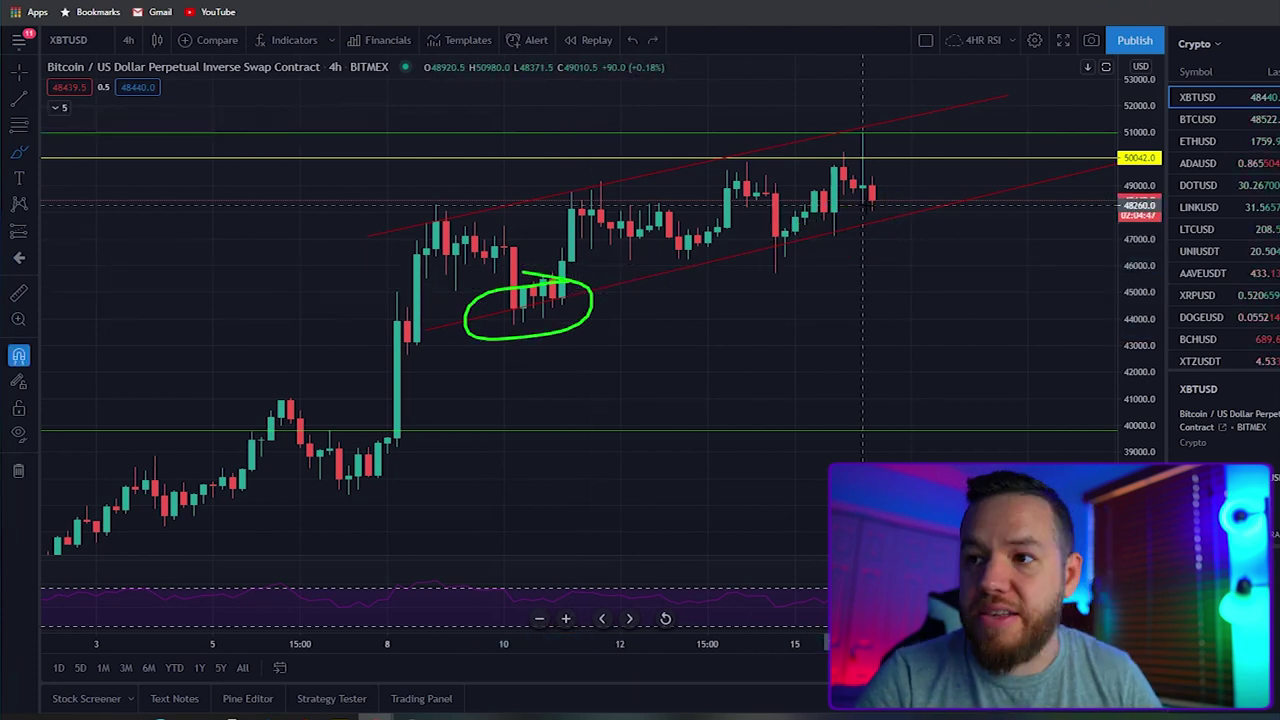
key(ctrl+z)
mouse_move(568, 278)
mouse_down()
mouse_move(484, 325)
mouse_move(578, 284)
mouse_up()
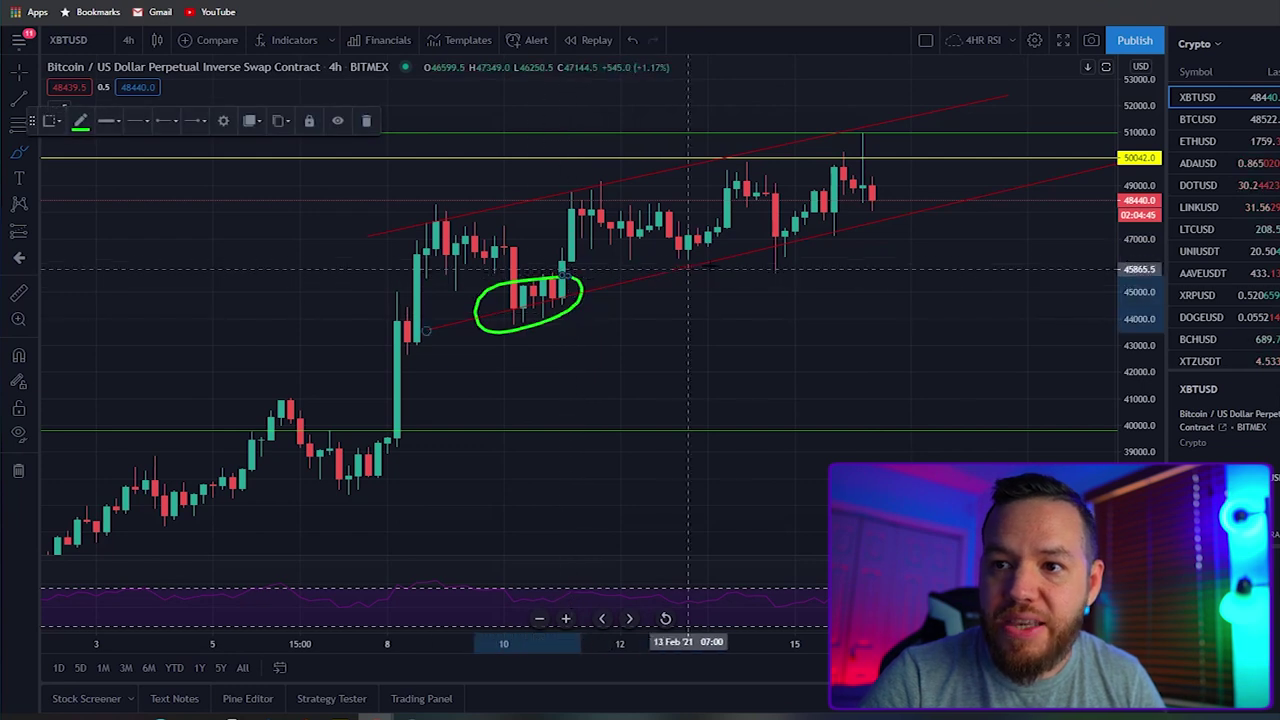
drag(832, 228, 815, 216)
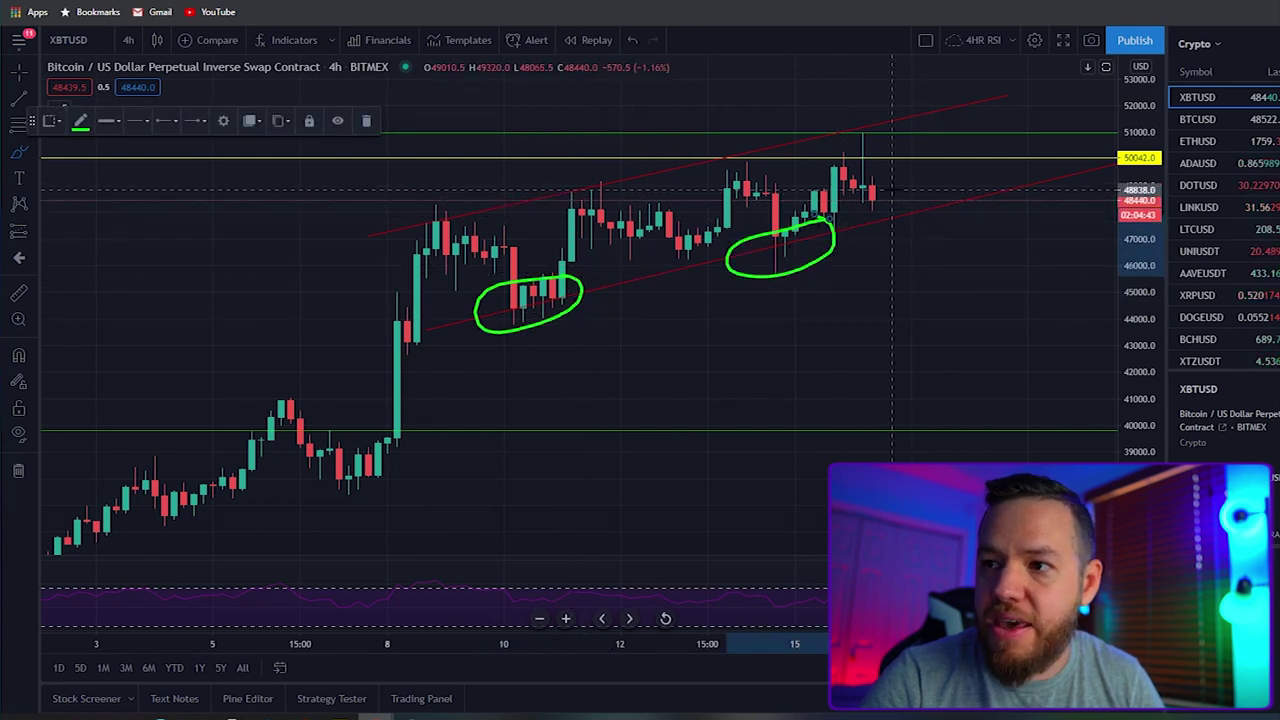
Step: Circle the next possible touch of the lower trend line, sketch a short drop into it, and undo both strokes
drag(921, 197, 931, 209)
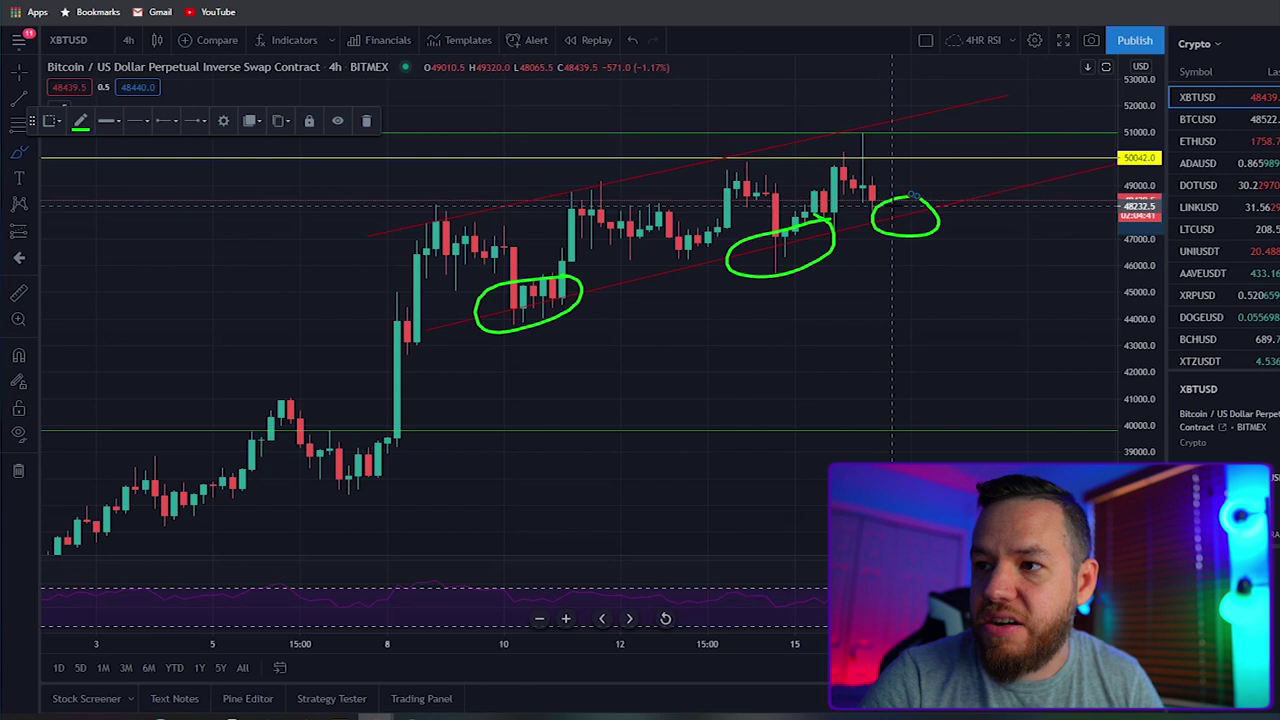
drag(882, 160, 902, 208)
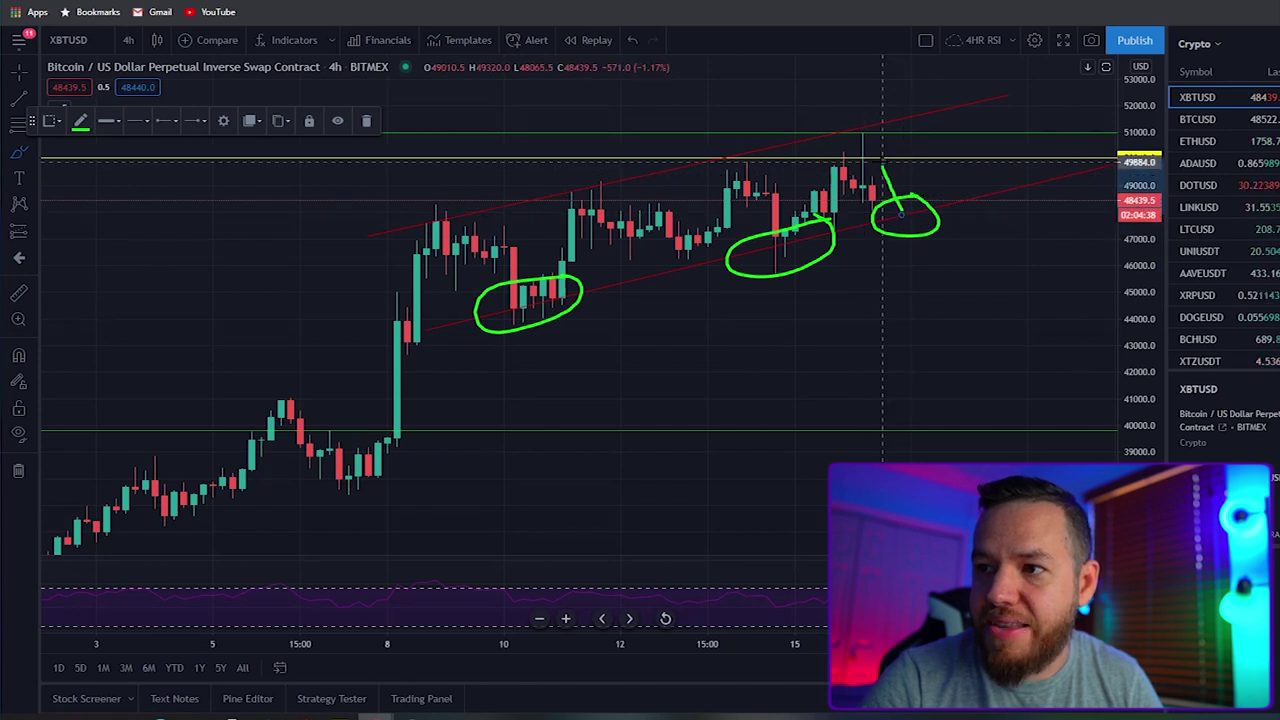
key(ctrl+z)
key(ctrl+z)
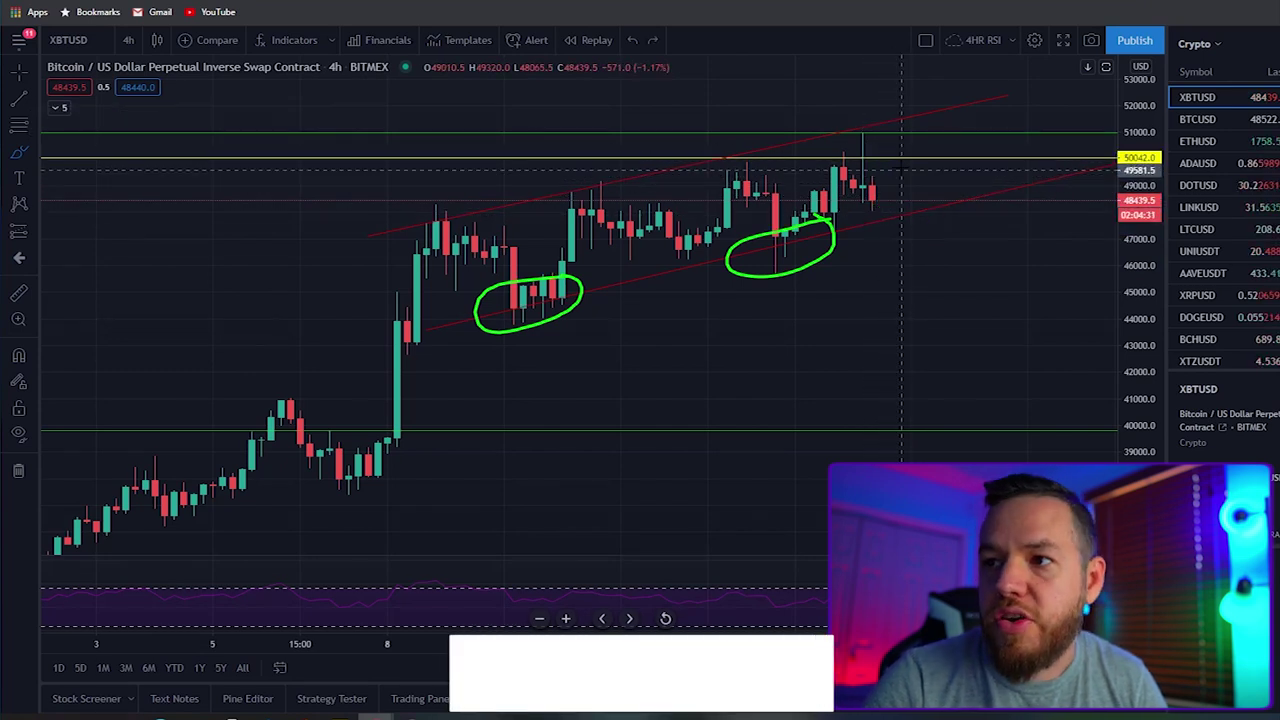
Step: Circle the latest high near 51000 and sketch a move down from the upper trend line, undoing the strokes
drag(872, 118, 856, 110)
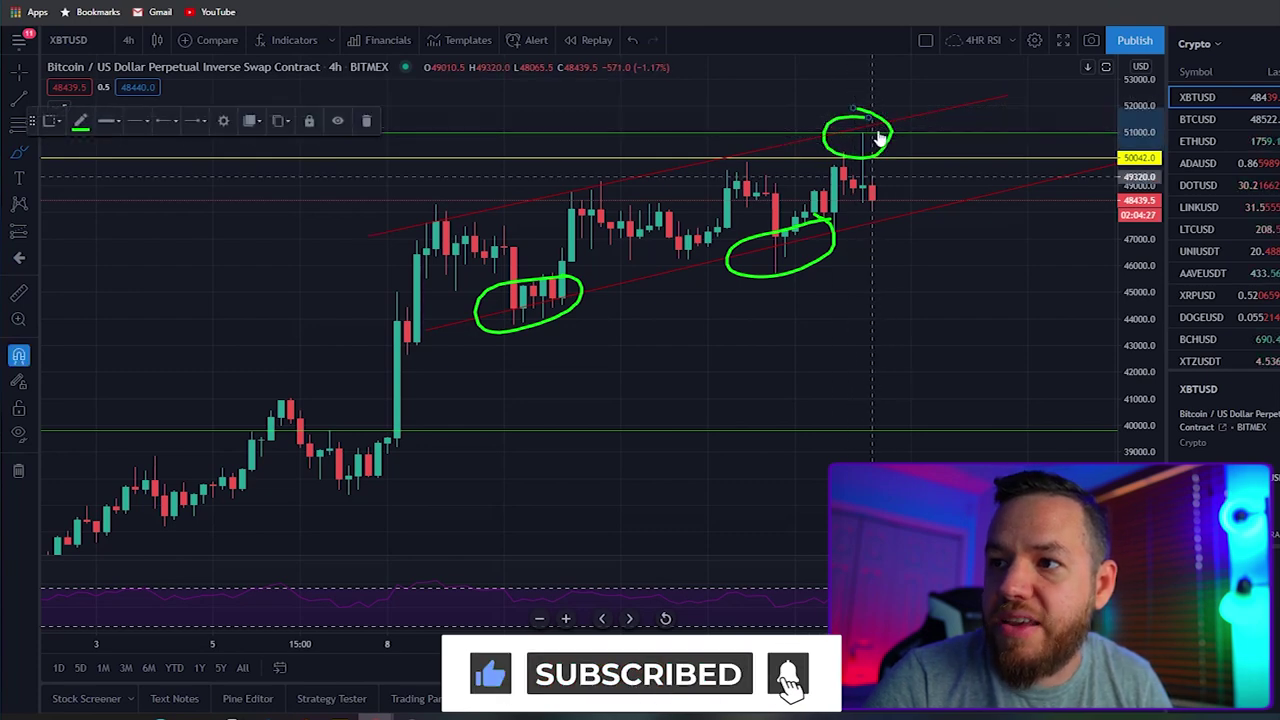
key(ctrl+z)
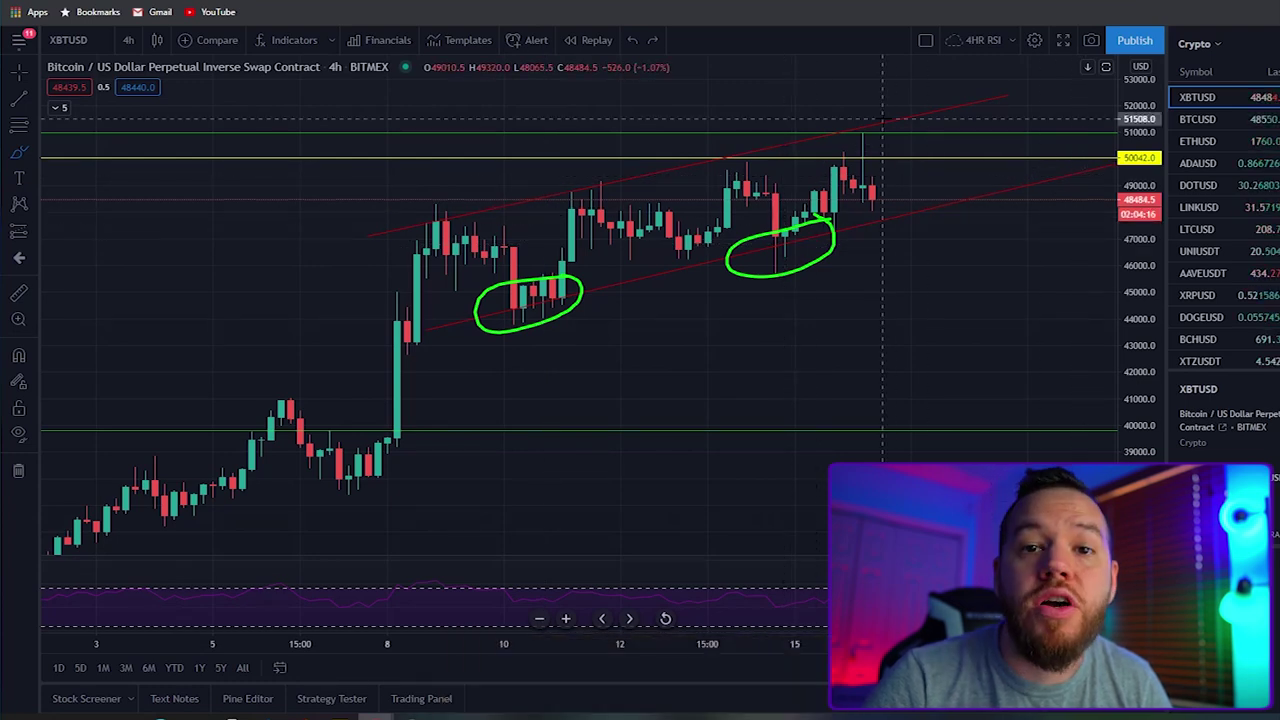
mouse_move(878, 117)
mouse_down()
mouse_move(868, 114)
mouse_move(892, 133)
mouse_move(912, 195)
mouse_move(940, 188)
mouse_move(960, 208)
mouse_up()
key(ctrl+z)
key(ctrl+z)
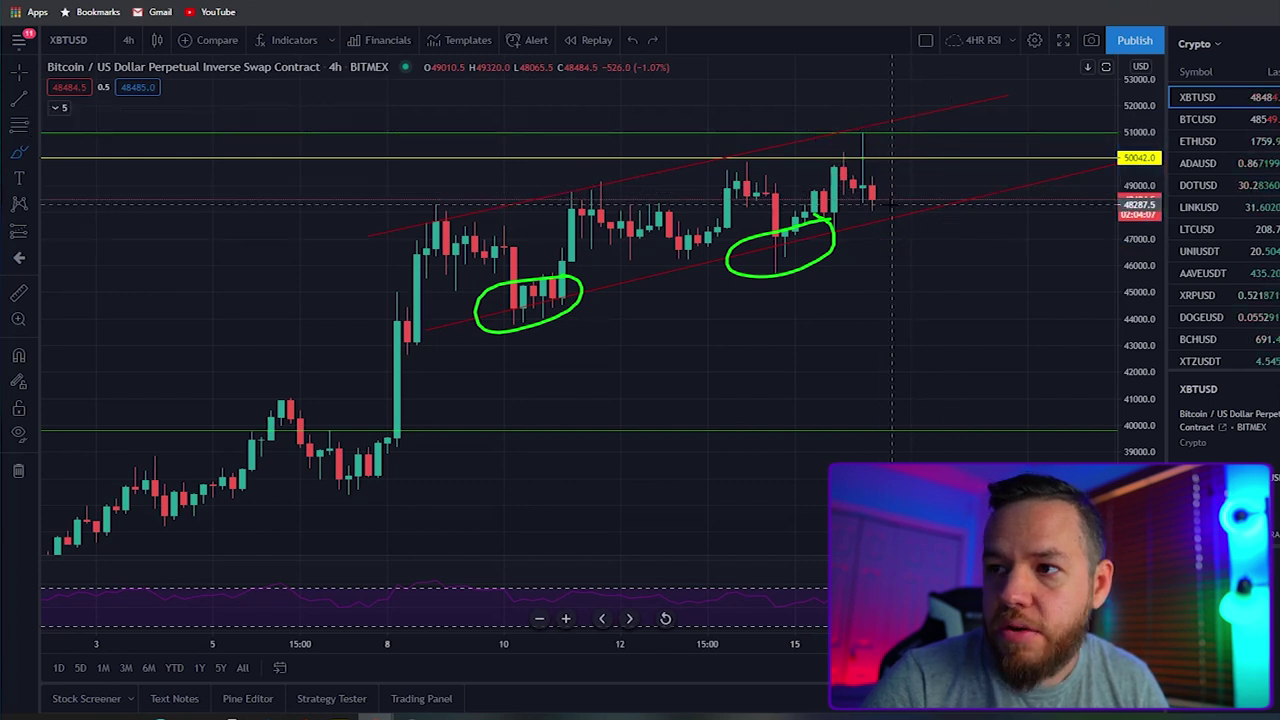
Step: Circle the lower trend line under the latest 4 hour candle and the resistance area near 51000, undoing the circles
mouse_move(882, 210)
mouse_down()
mouse_move(855, 225)
mouse_move(902, 210)
mouse_up()
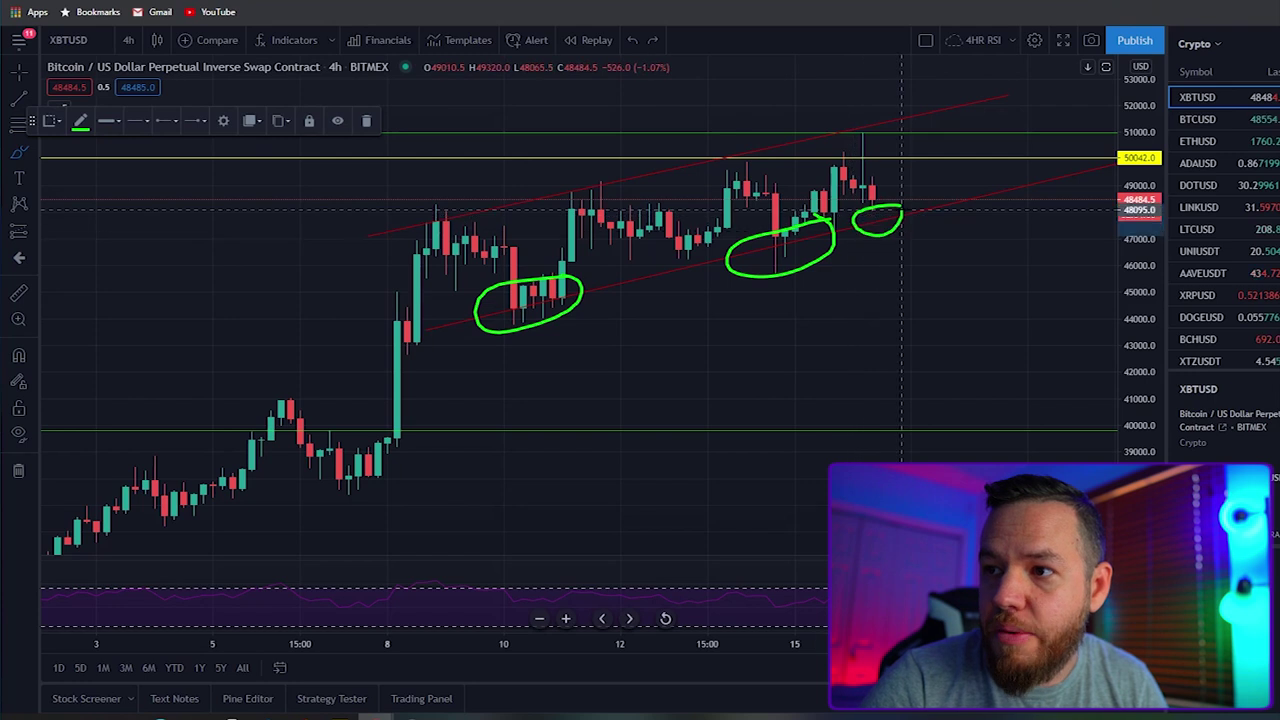
key(ctrl+z)
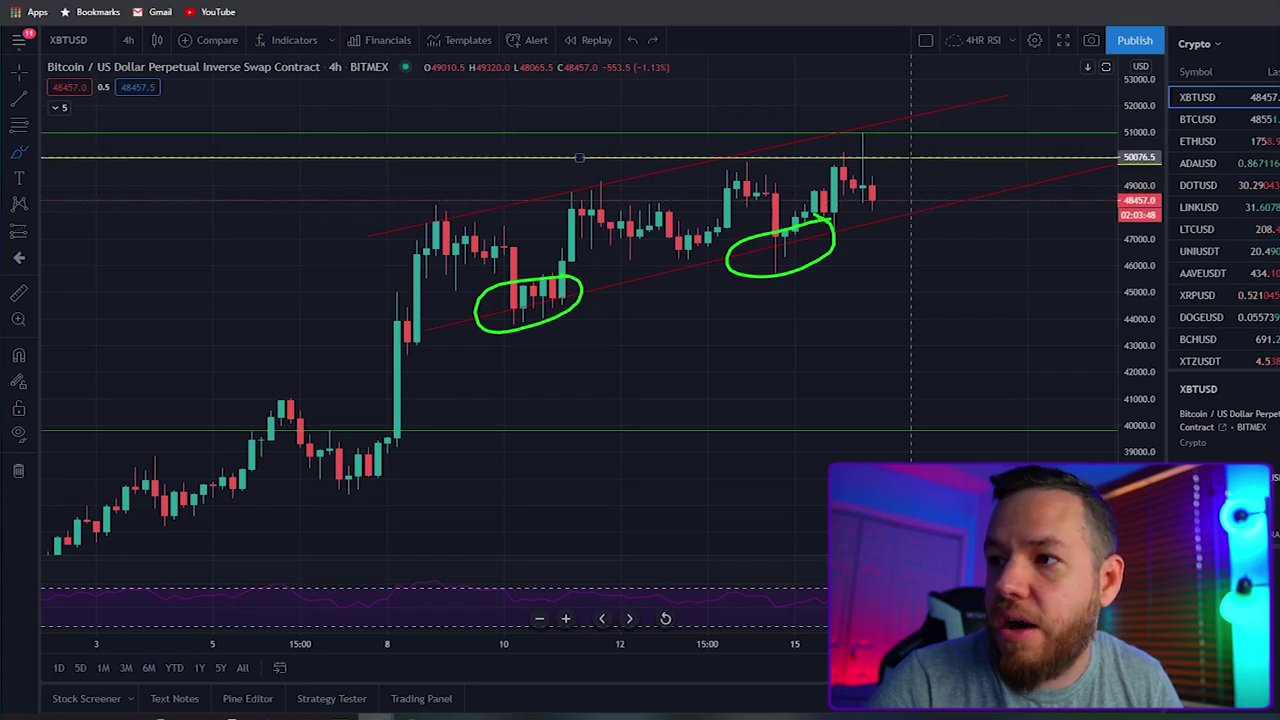
mouse_move(930, 114)
mouse_down()
mouse_move(871, 121)
mouse_move(940, 119)
mouse_up()
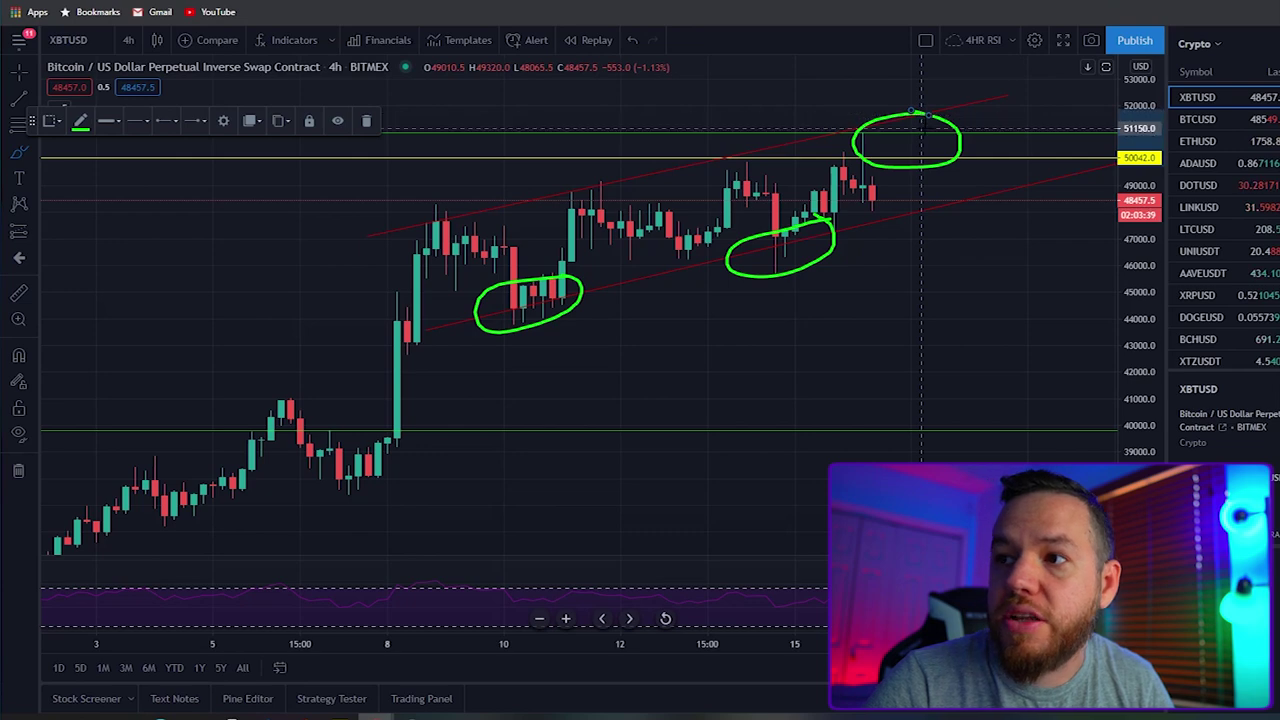
drag(868, 121, 863, 120)
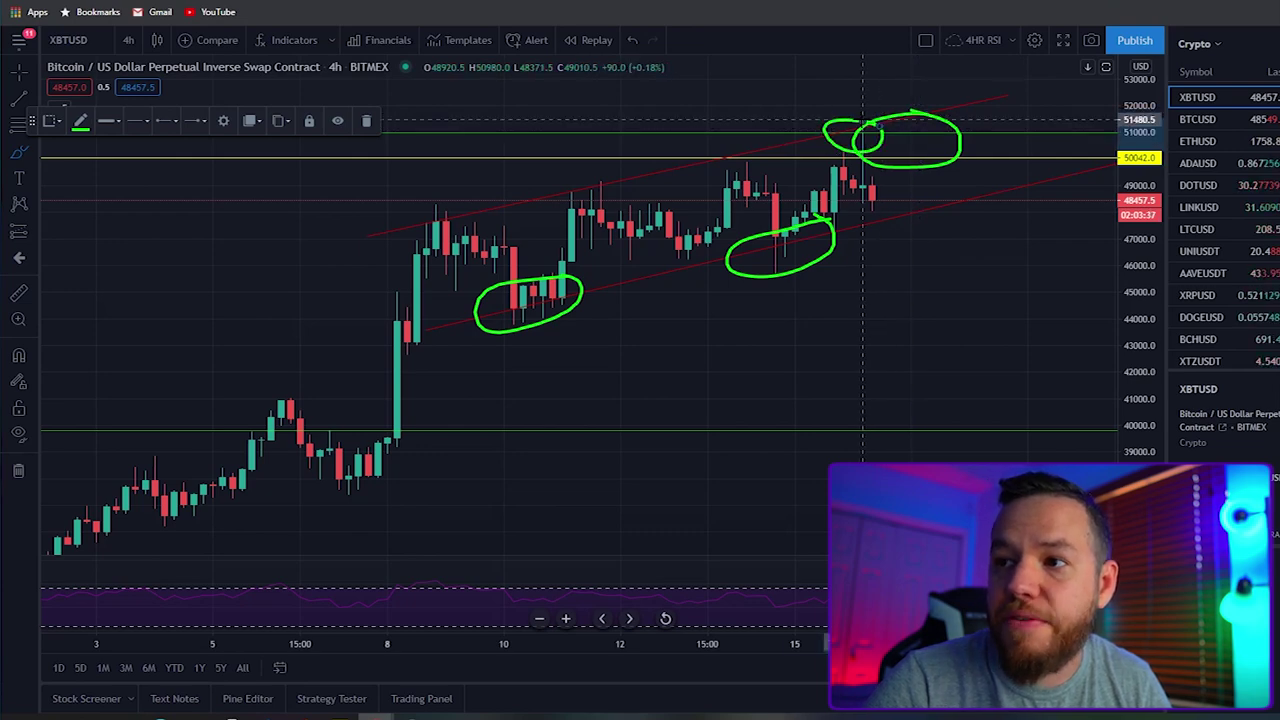
key(ctrl+z)
Step: Switch the chart to the 1 hour timeframe and circle the latest candles between the trend lines, undoing the circle
text(60)
key(Return)
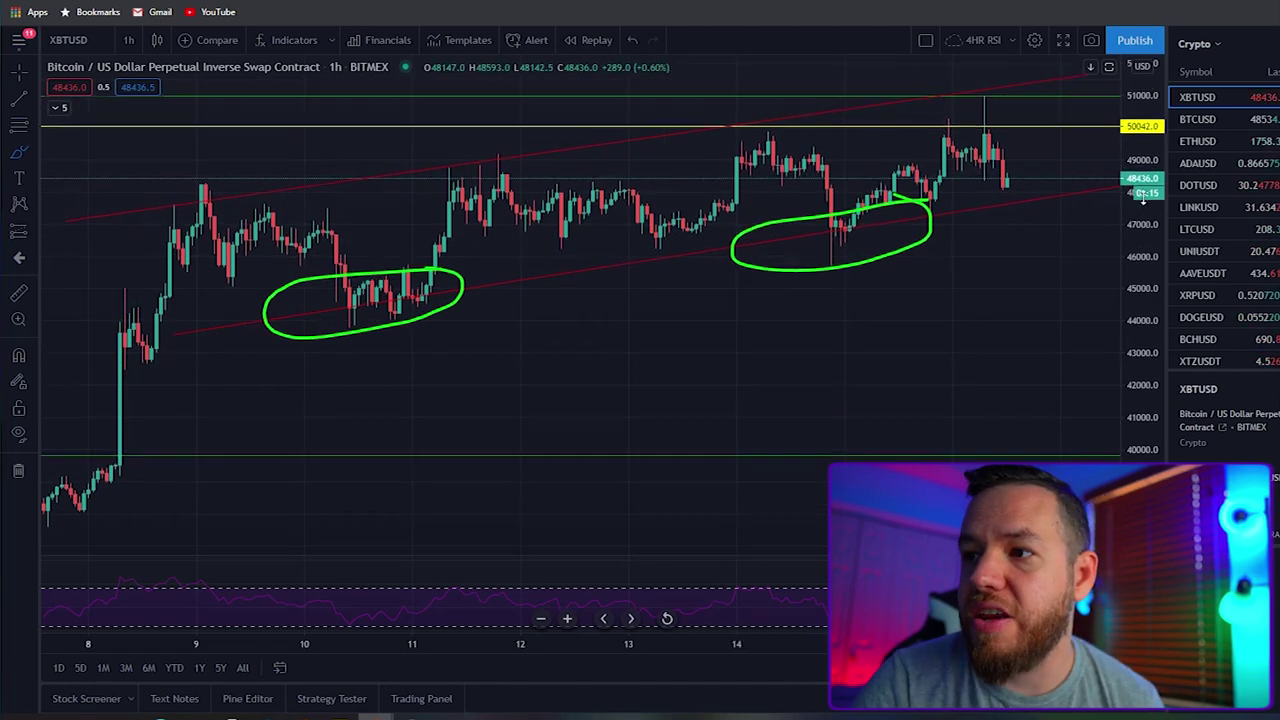
drag(985, 105, 1022, 118)
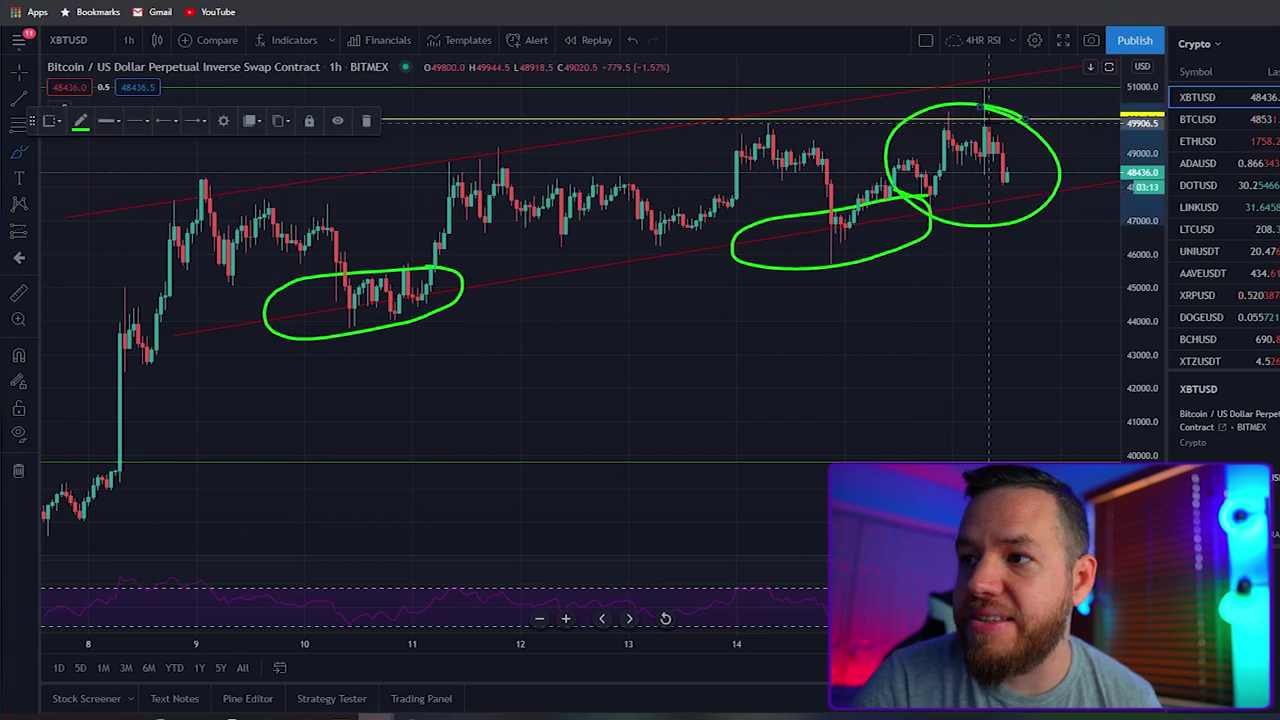
key(ctrl+z)
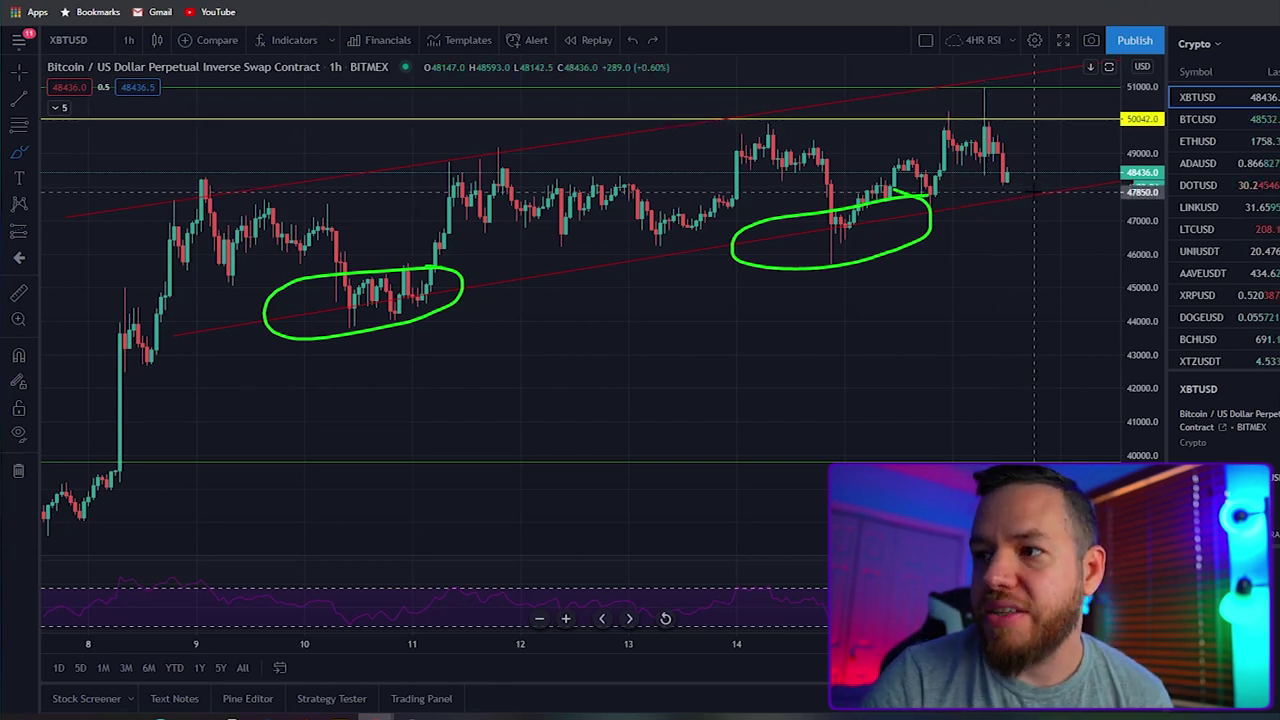
Step: Circle the latest 1 hour low near 48000 and the earlier reactions around that level, back to the 9 February peak
mouse_move(1024, 172)
mouse_down()
mouse_move(1012, 176)
mouse_move(1024, 183)
mouse_up()
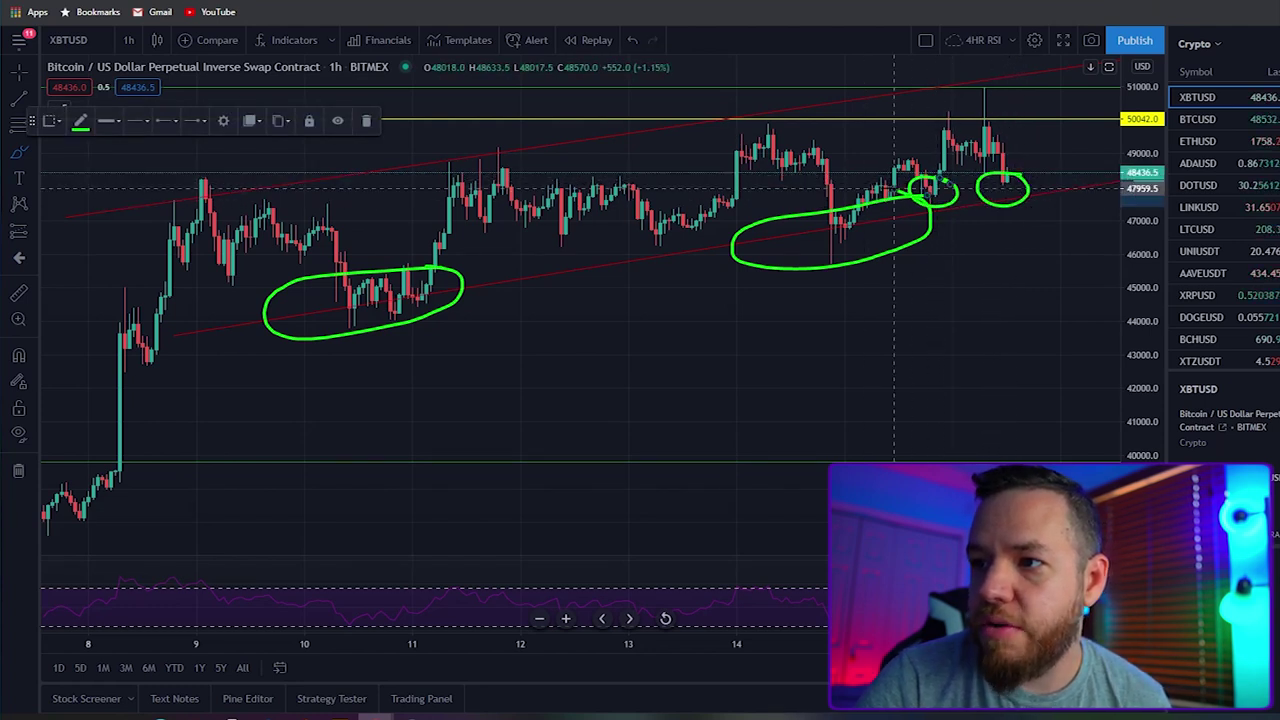
mouse_move(664, 180)
mouse_down()
mouse_move(512, 186)
mouse_move(620, 226)
mouse_move(665, 176)
mouse_up()
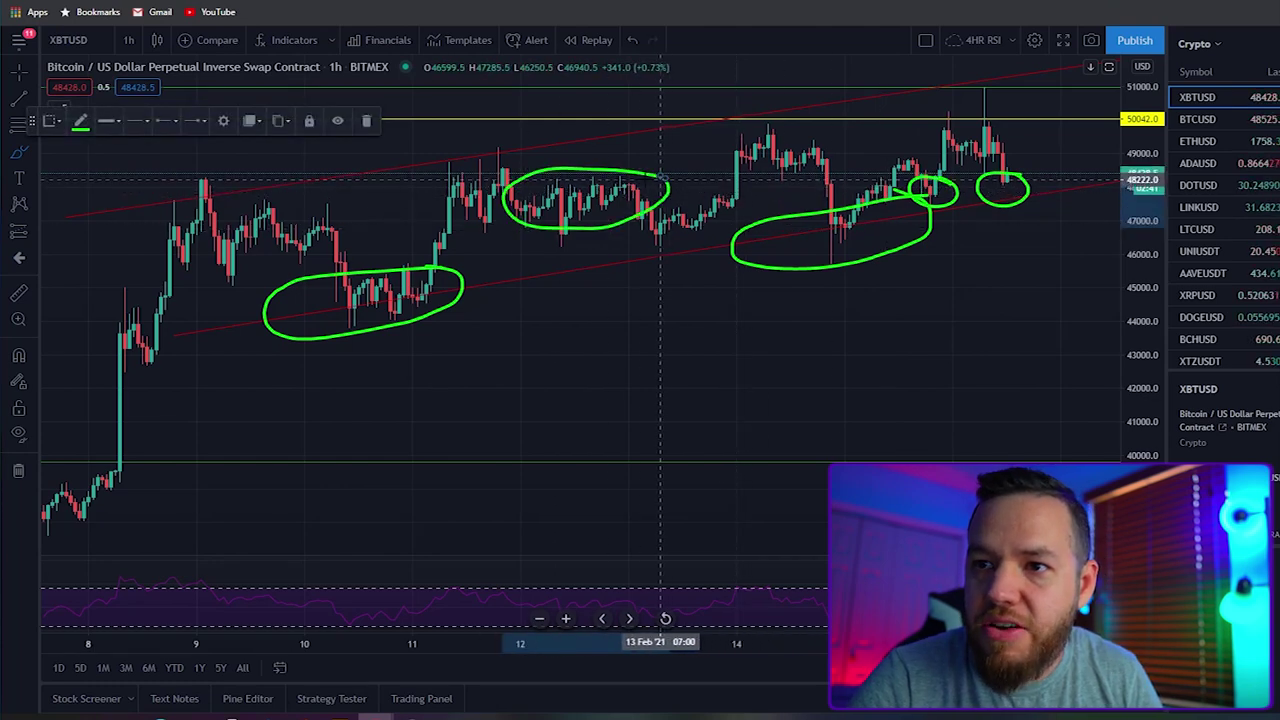
mouse_move(226, 178)
mouse_down()
mouse_move(180, 166)
mouse_move(228, 185)
mouse_up()
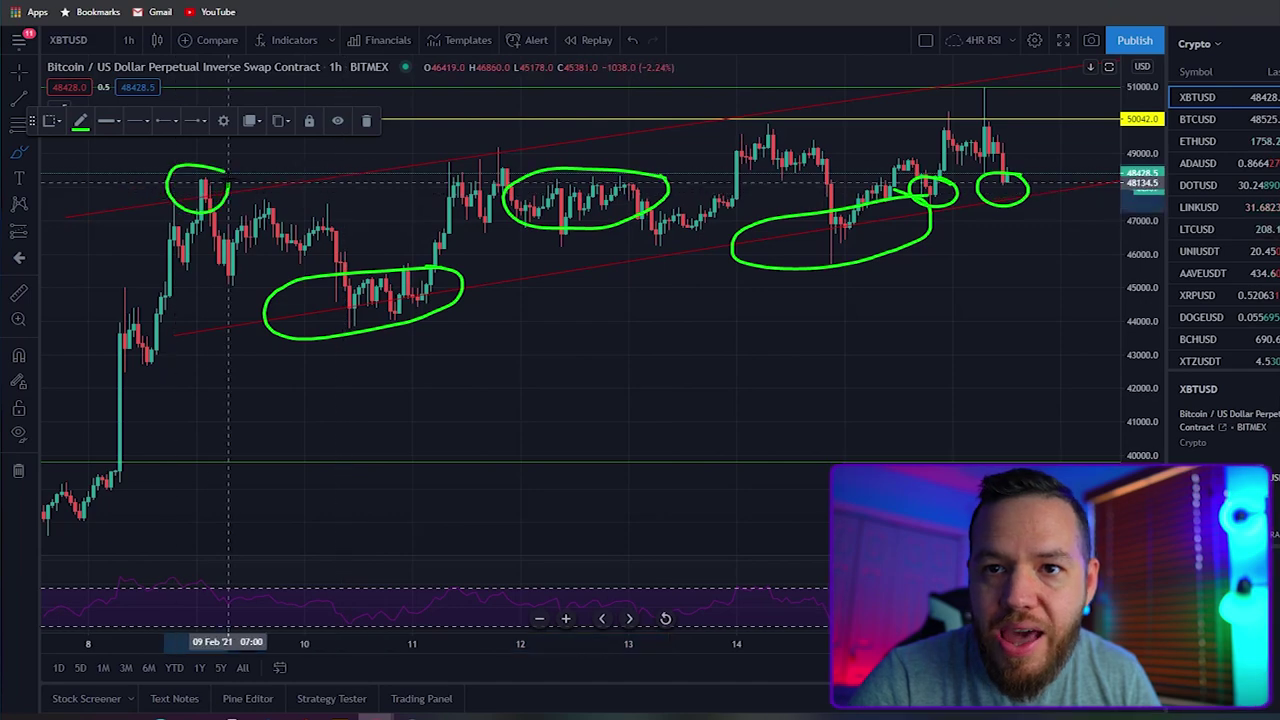